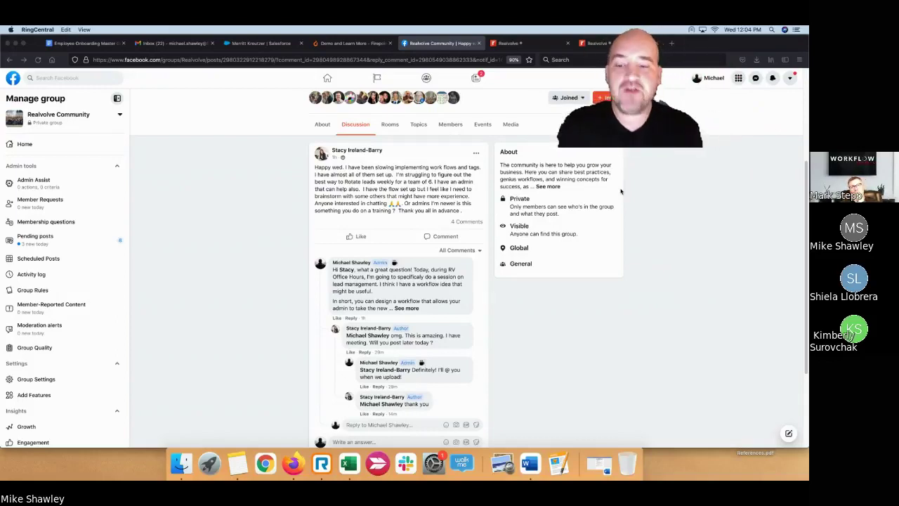
Step: Switch to Realvolve and open the Record Owner Assignments settings to read how Round Robin and Multiple Owners lead routing work
{"action": "left_click", "coordinate": [540, 46]}
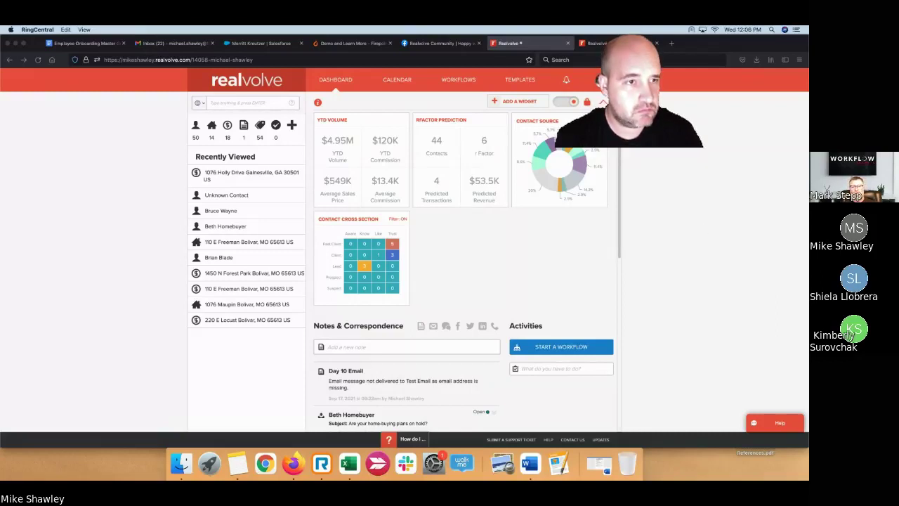
{"action": "left_click", "coordinate": [797, 127]}
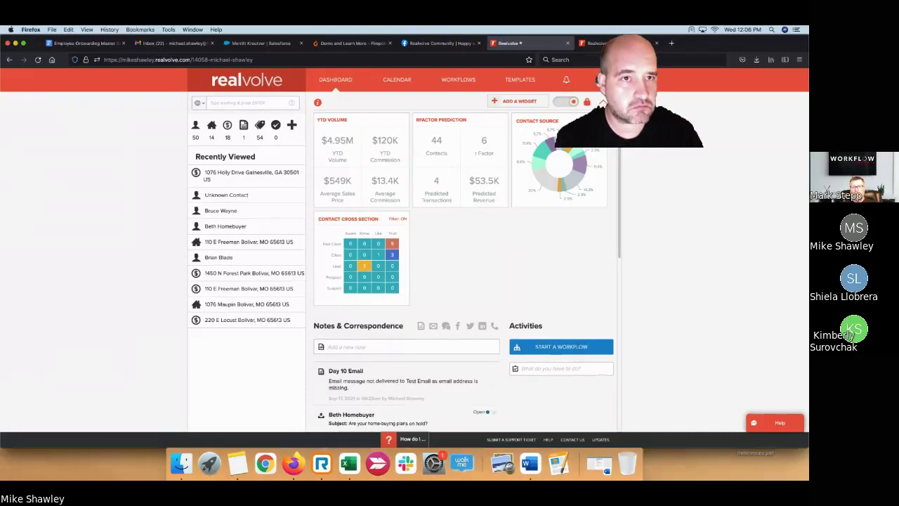
{"action": "left_click", "coordinate": [597, 43]}
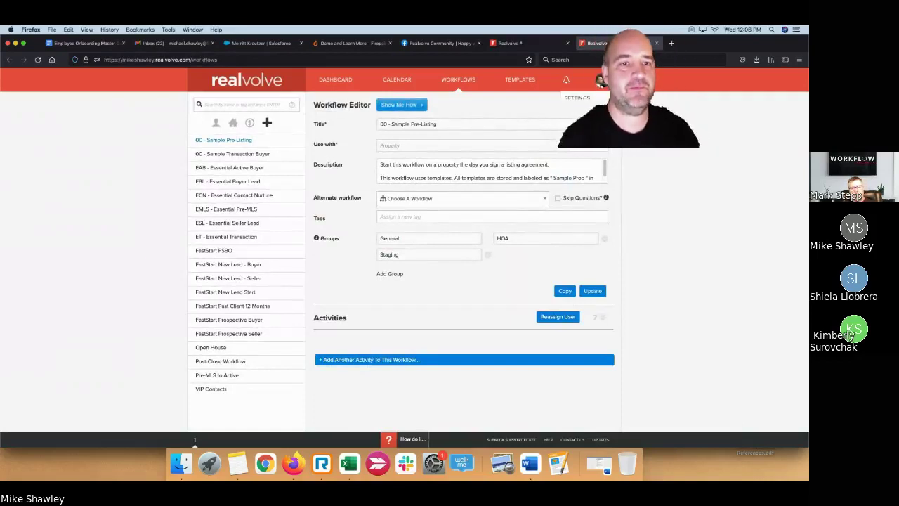
{"action": "left_click", "coordinate": [600, 80]}
{"action": "left_click", "coordinate": [584, 101]}
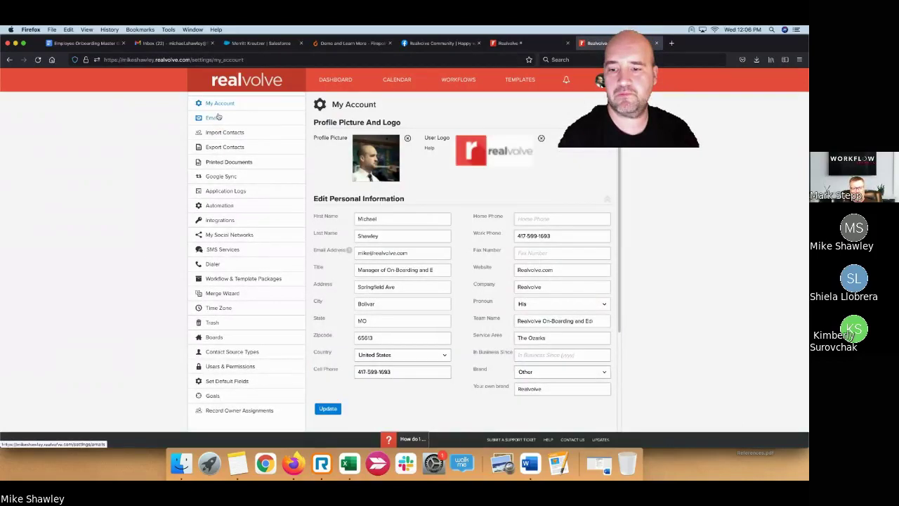
{"action": "left_click", "coordinate": [230, 410]}
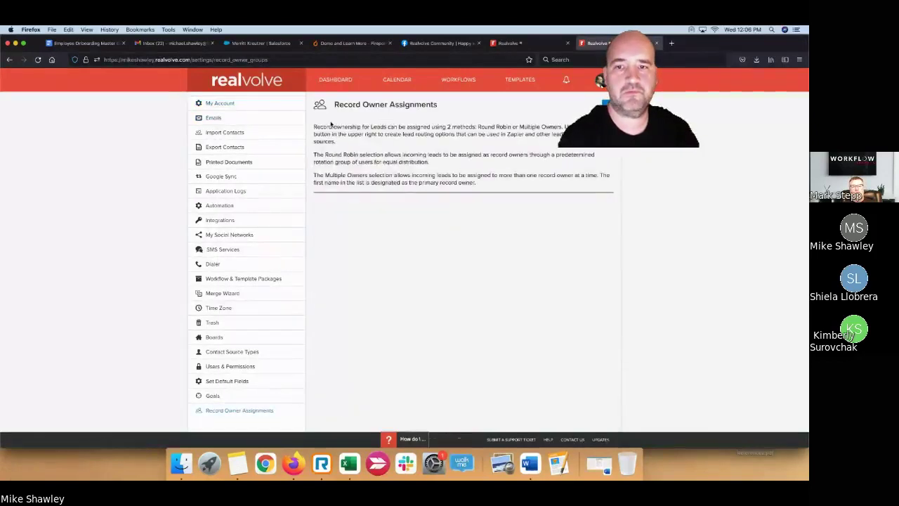
{"action": "left_click_drag", "start_coordinate": [314, 127], "coordinate": [605, 186]}
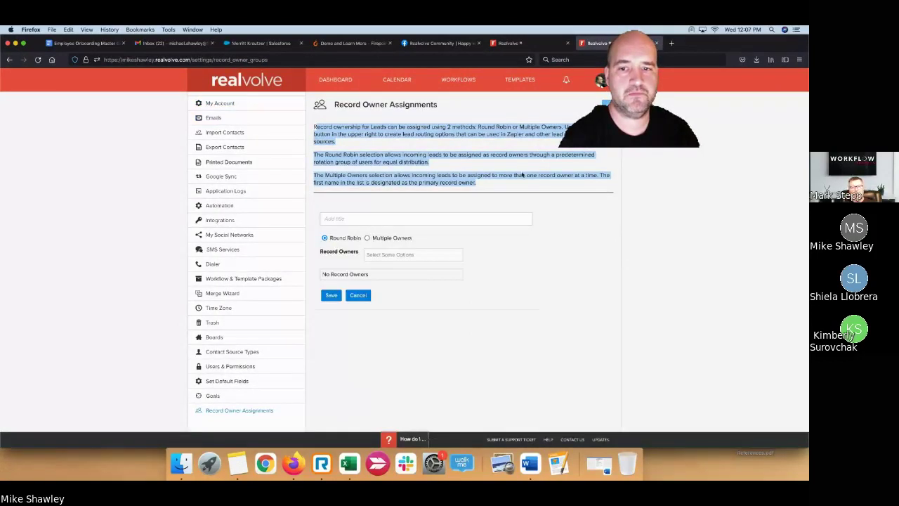
Step: Title the new Round Robin record owner assignment "Lead Distribution"
{"action": "left_click", "coordinate": [417, 218]}
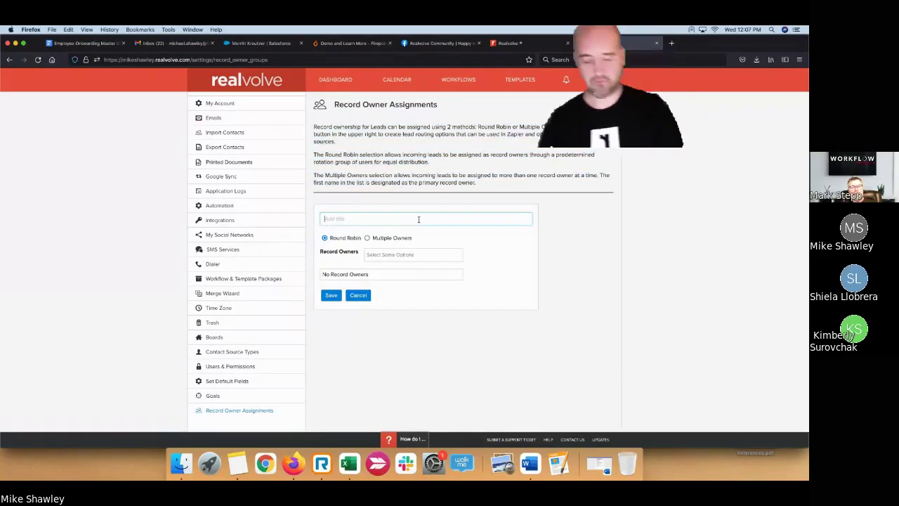
{"action": "type", "text": "Lead"}
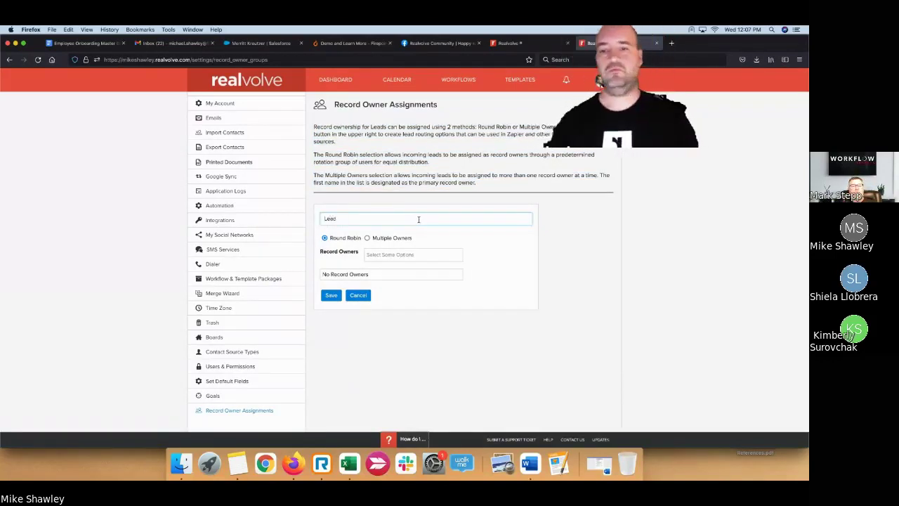
{"action": "type", "text": " Distribution"}
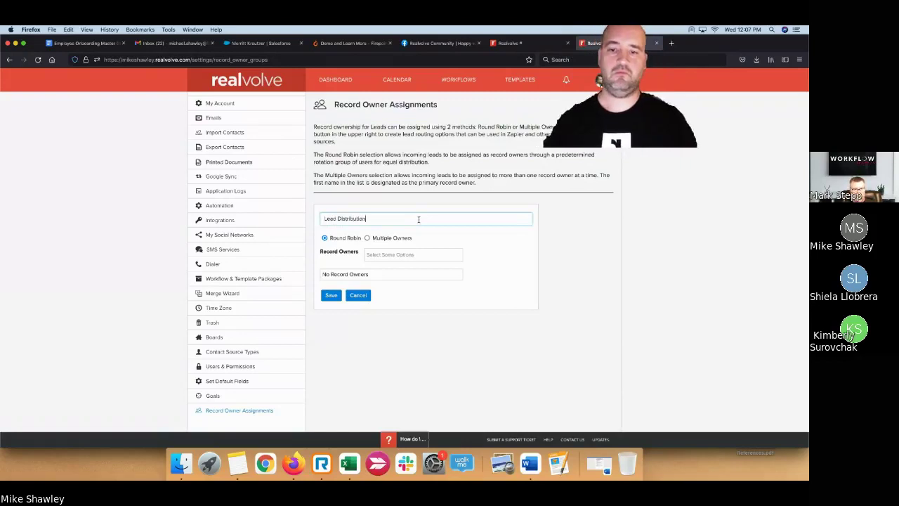
{"action": "left_click", "coordinate": [515, 261]}
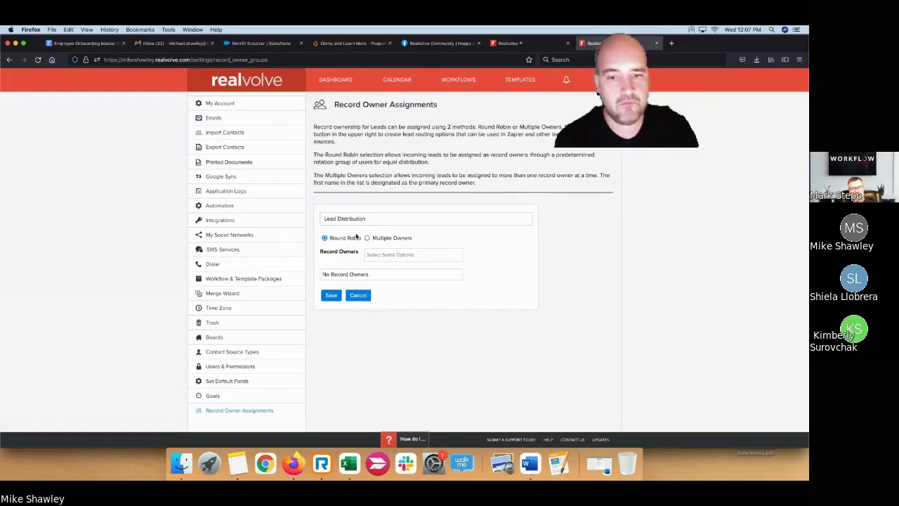
Step: Add the account user as a record owner of the Round Robin assignment, remove the entry, and add it again
{"action": "left_click", "coordinate": [390, 254]}
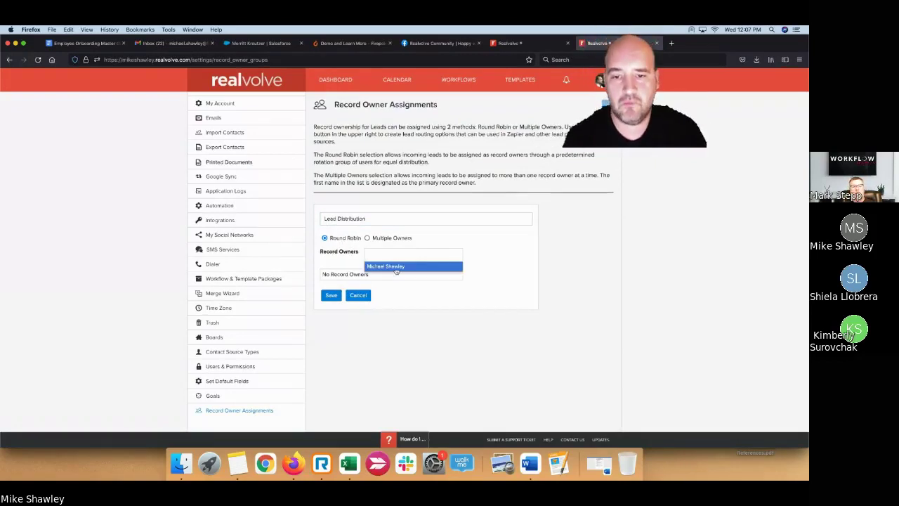
{"action": "left_click", "coordinate": [396, 269]}
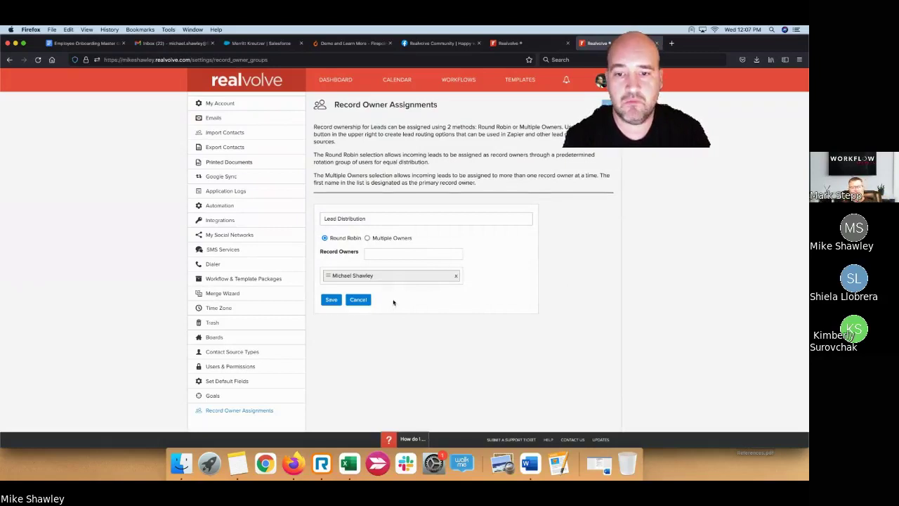
{"action": "left_click", "coordinate": [456, 276]}
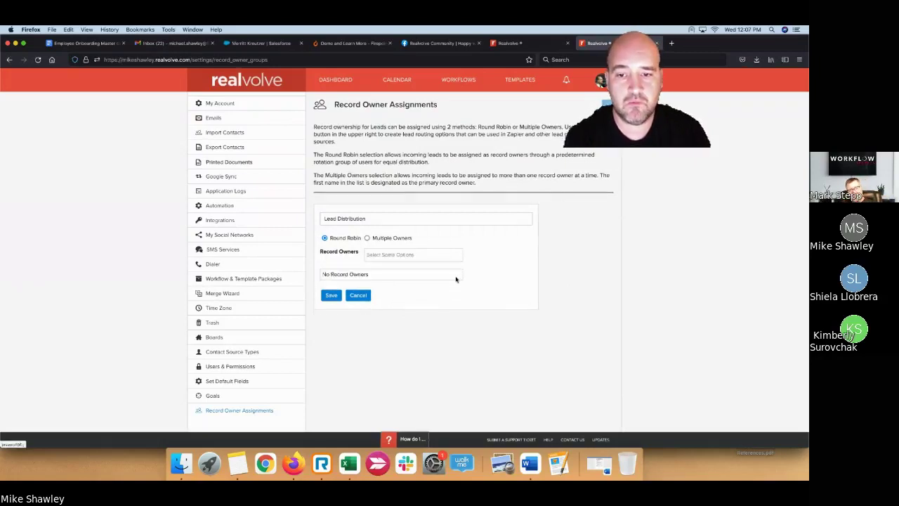
{"action": "left_click", "coordinate": [406, 257]}
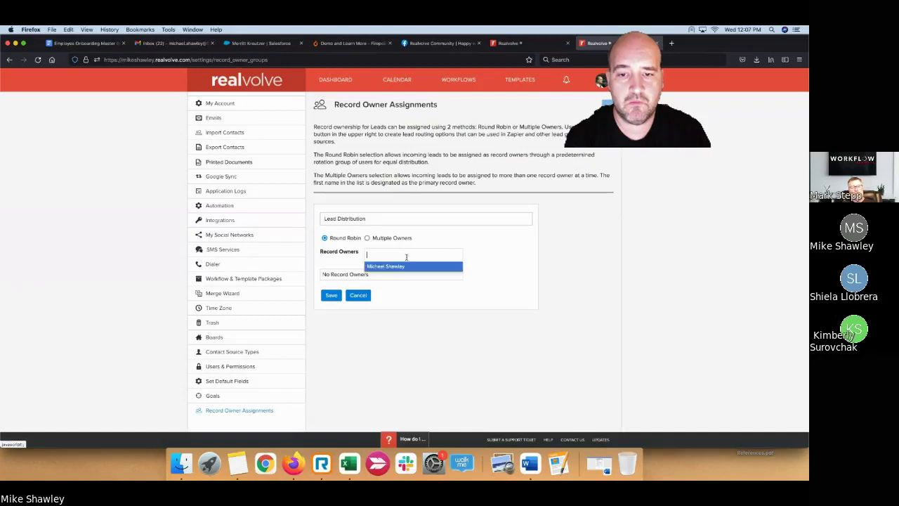
{"action": "left_click", "coordinate": [410, 268]}
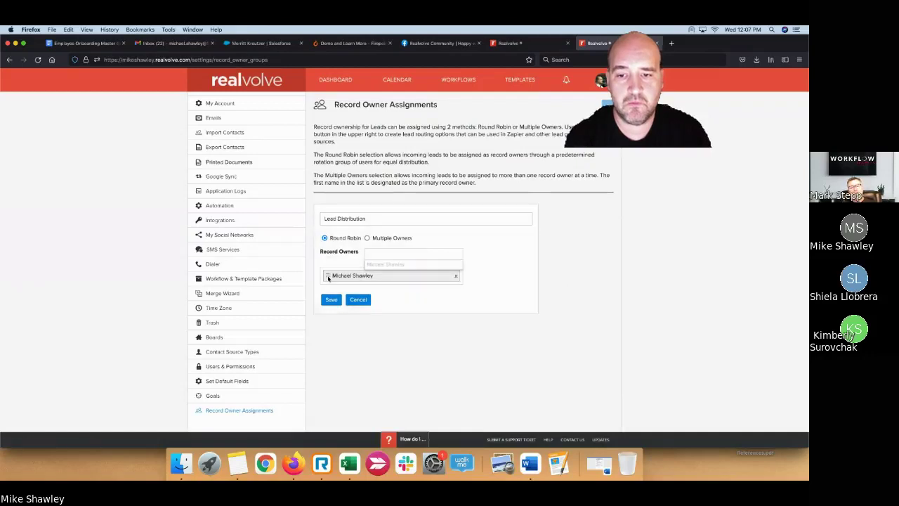
{"action": "left_click_drag", "start_coordinate": [328, 278], "coordinate": [327, 272]}
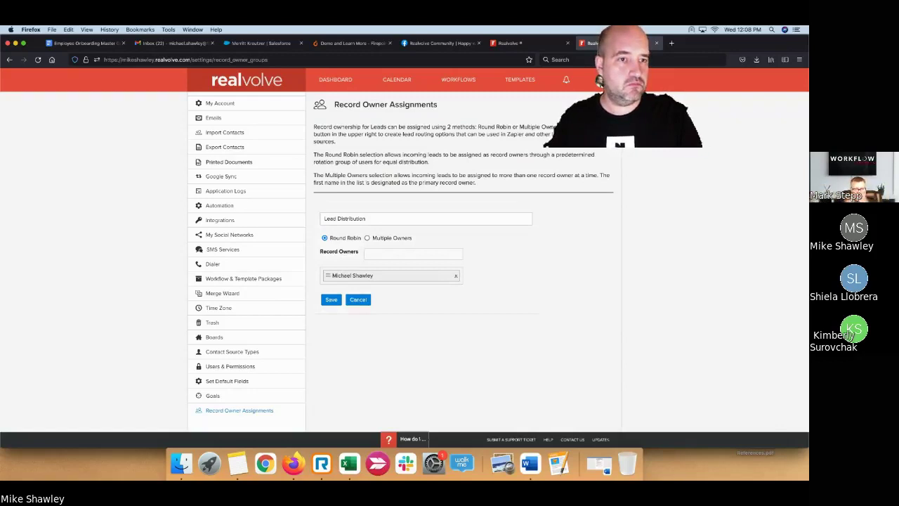
Step: Leave the assignment form for the Workflow Editor and close the extra Realvolve browser tab
{"action": "left_click", "coordinate": [758, 130]}
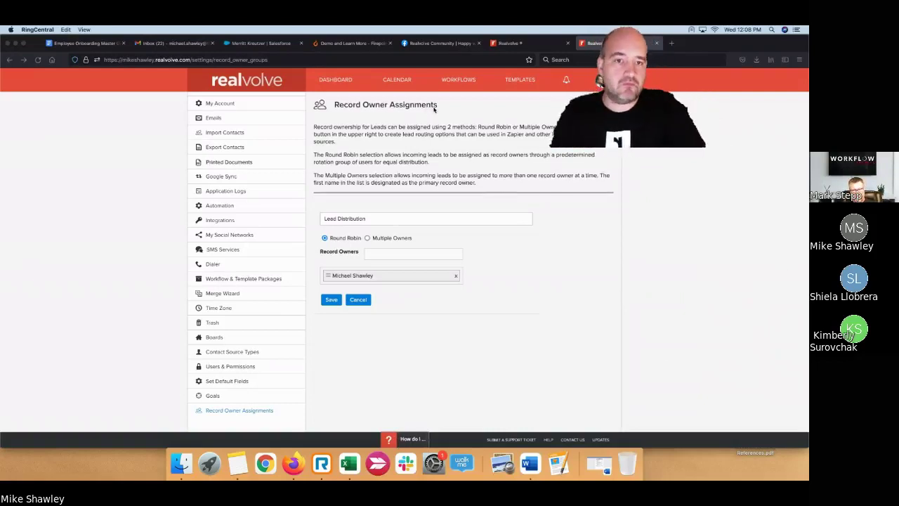
{"action": "left_click", "coordinate": [467, 94]}
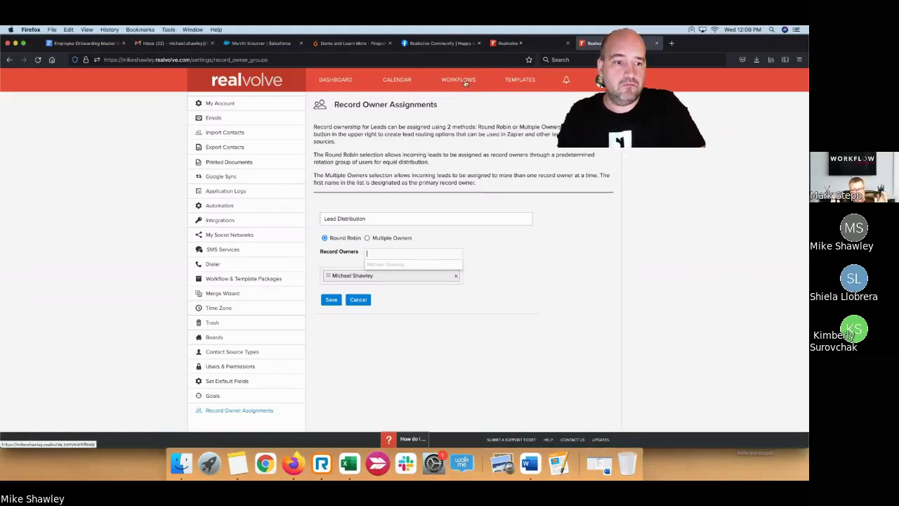
{"action": "left_click", "coordinate": [465, 83]}
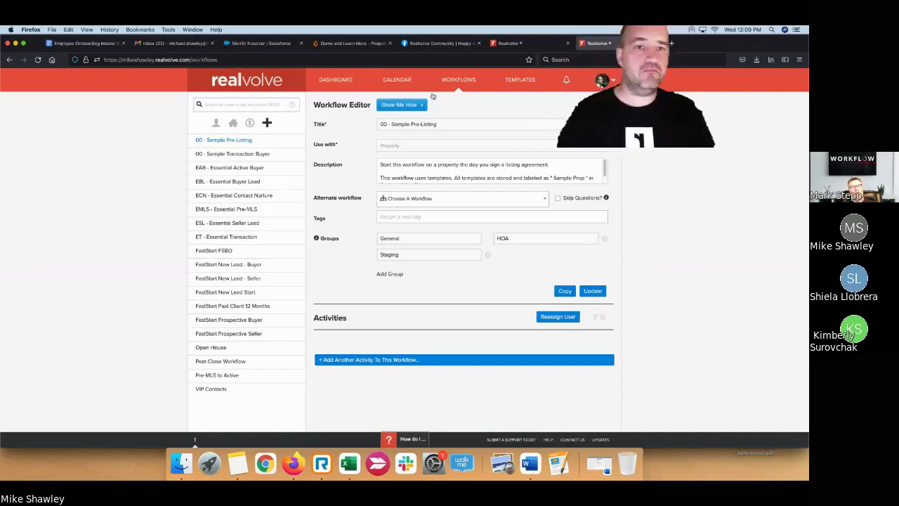
{"action": "left_click", "coordinate": [568, 43]}
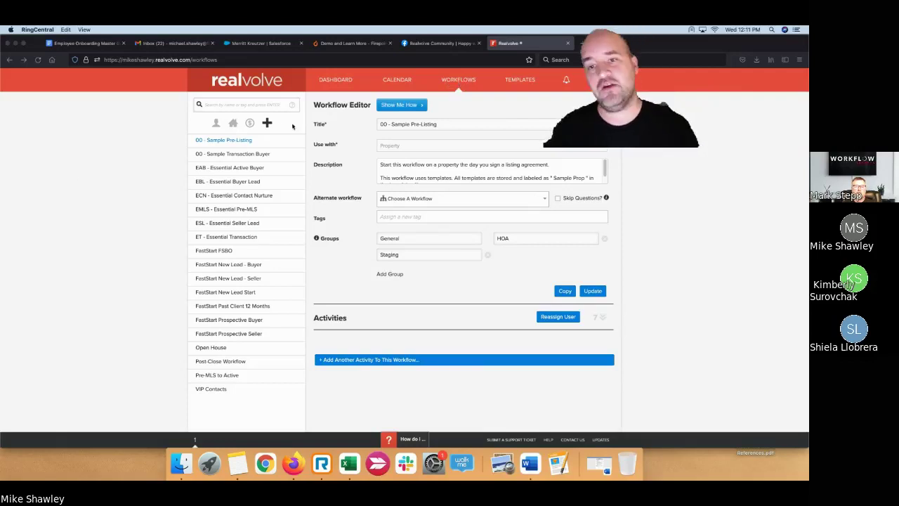
Step: Start a blank new workflow using the "Create a new workflow" option rather than adding one from the library
{"action": "left_click", "coordinate": [267, 123]}
{"action": "left_click", "coordinate": [267, 124]}
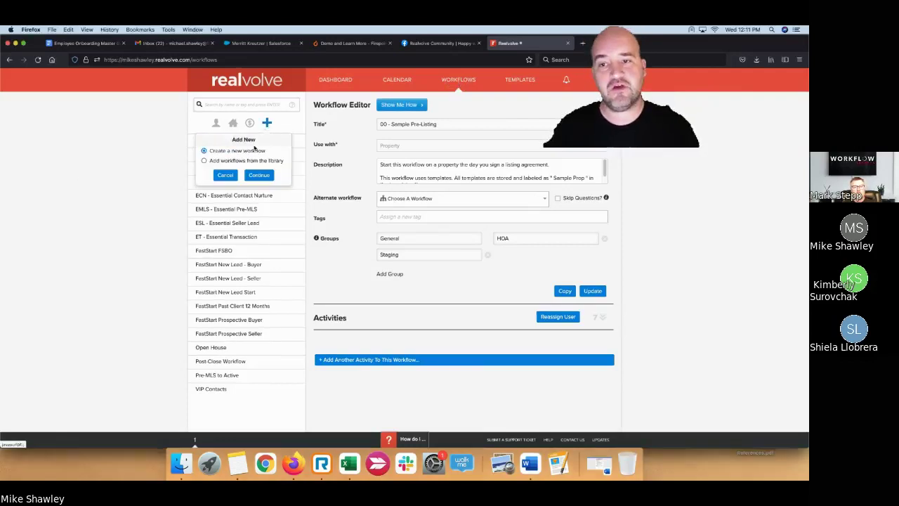
{"action": "left_click_drag", "start_coordinate": [264, 153], "coordinate": [206, 153]}
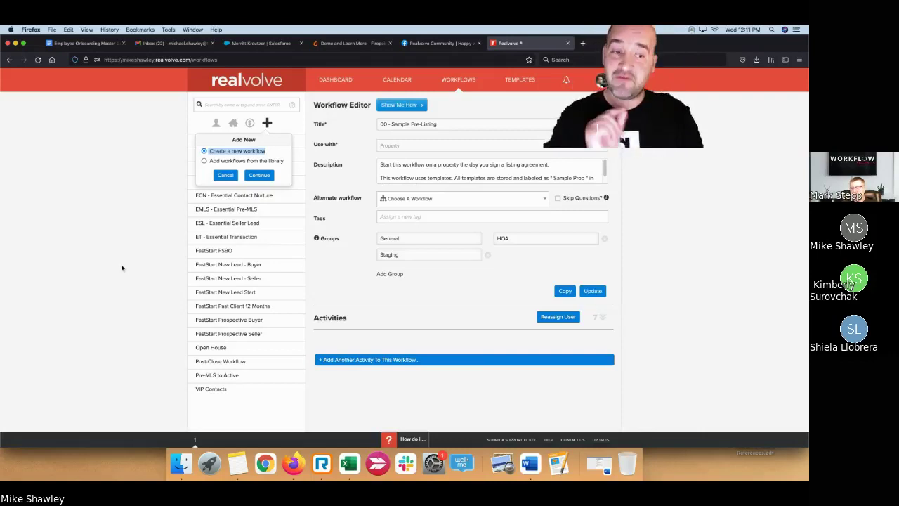
{"action": "left_click", "coordinate": [259, 175]}
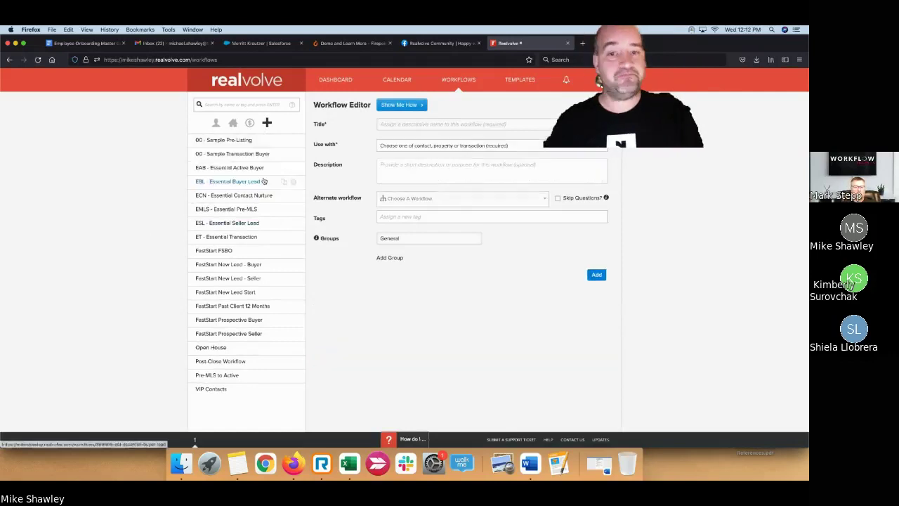
Step: Title the workflow with the team's name followed by "- Starter WF"
{"action": "left_click", "coordinate": [443, 124]}
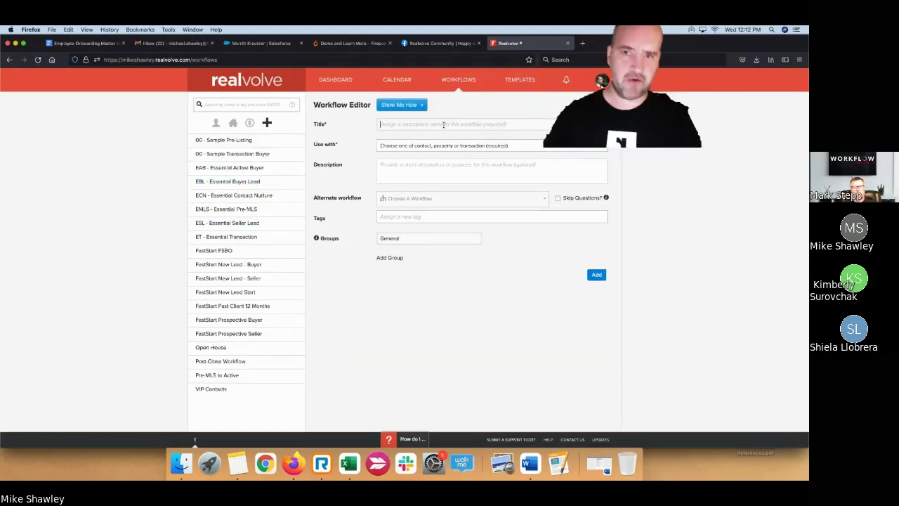
{"action": "type", "text": "Team Micha"}
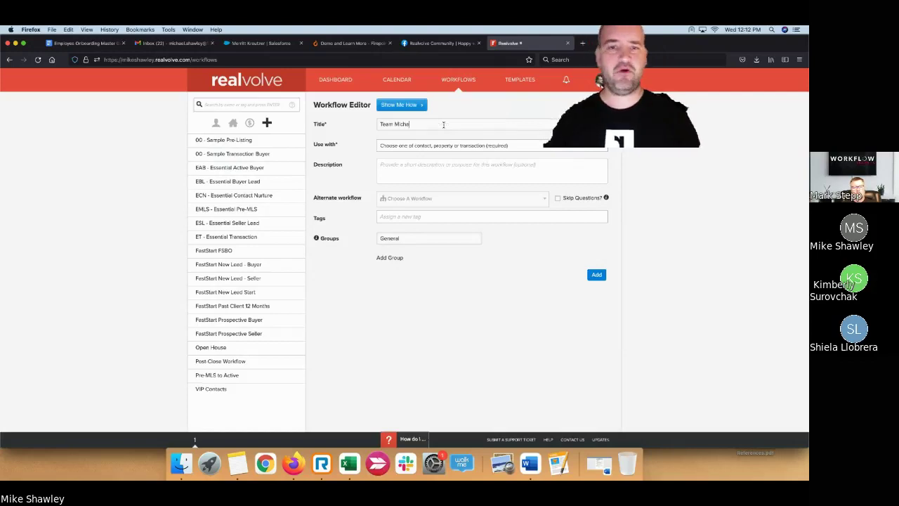
{"action": "type", "text": "el - Ster"}
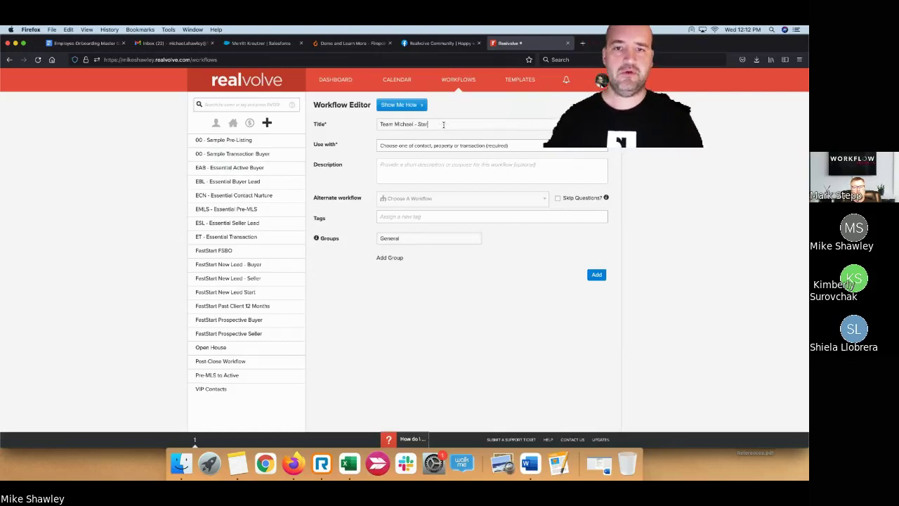
{"action": "key", "text": "BackSpace"}
{"action": "key", "text": "BackSpace"}
{"action": "type", "text": "arter WF"}
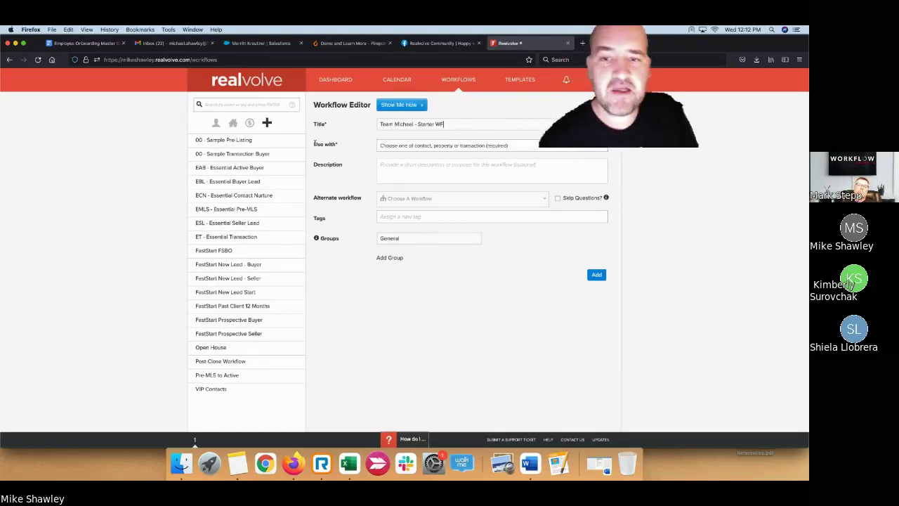
Step: Set the new workflow to be used with Contact records
{"action": "left_click_drag", "start_coordinate": [314, 144], "coordinate": [332, 152]}
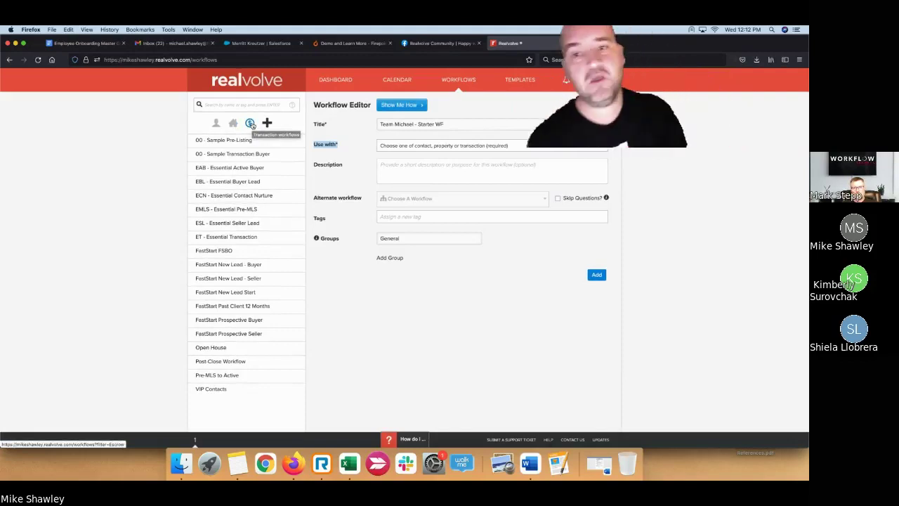
{"action": "left_click", "coordinate": [443, 145]}
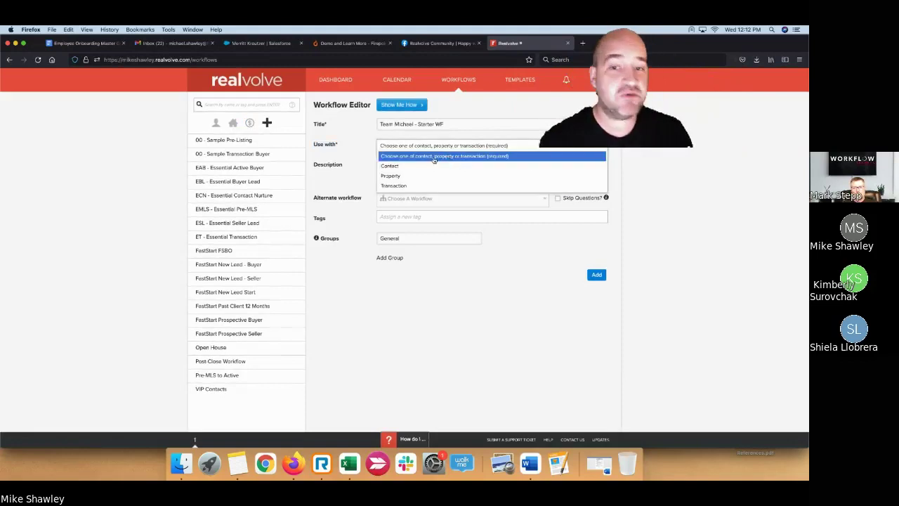
{"action": "left_click", "coordinate": [398, 166]}
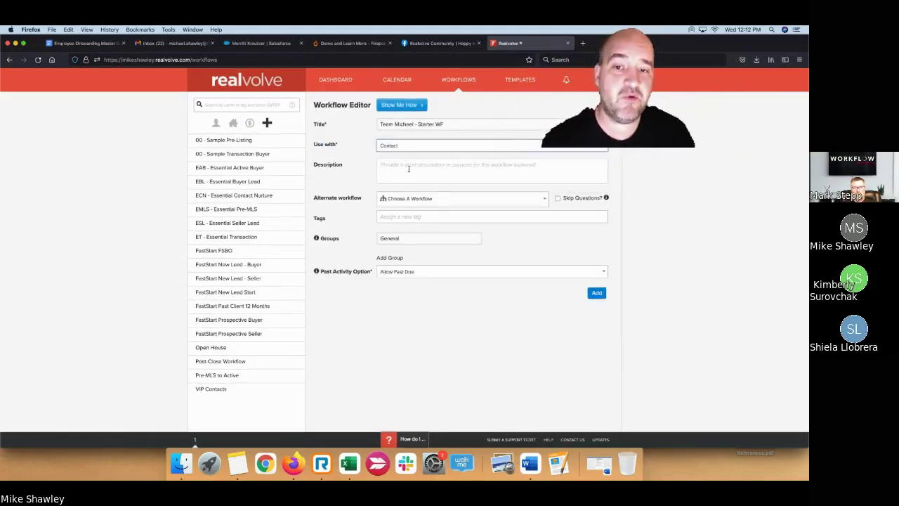
Step: Enter the workflow description "This is to help me and my trusty assistant divvy out the leads!"
{"action": "left_click", "coordinate": [409, 167]}
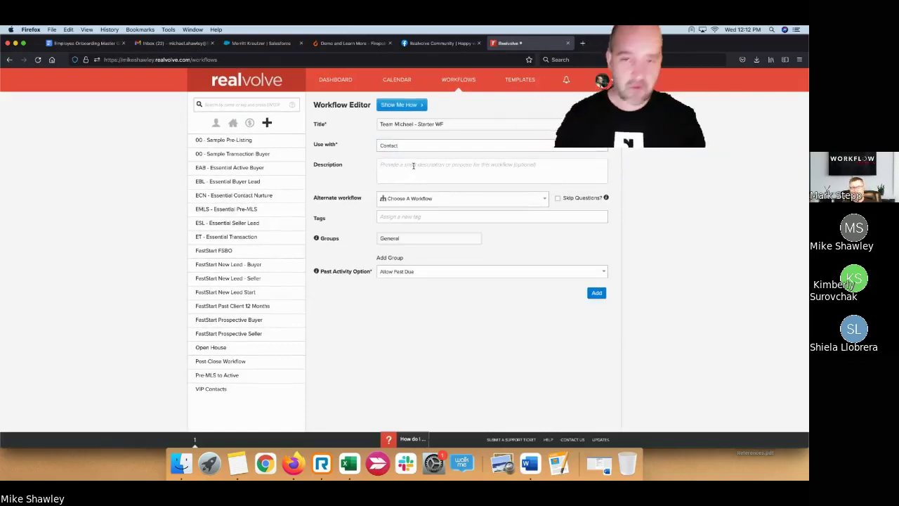
{"action": "type", "text": "This is to"}
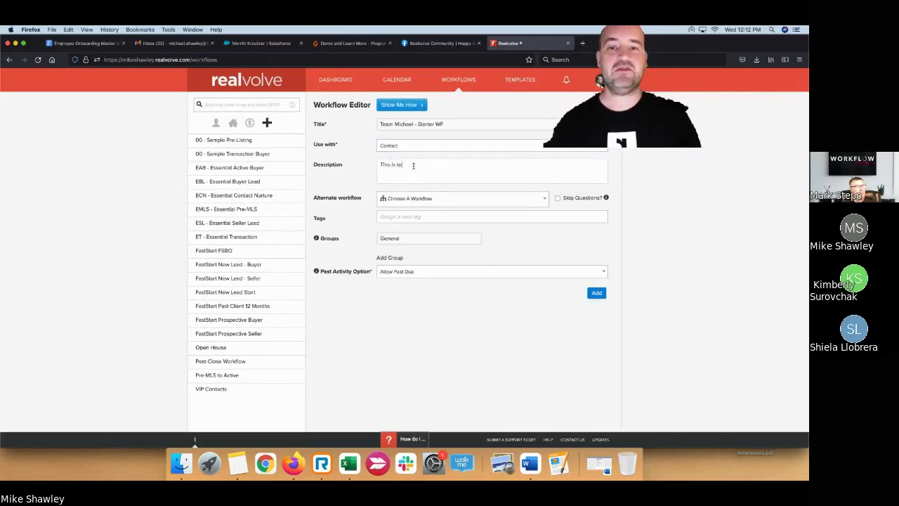
{"action": "type", "text": " help me and "}
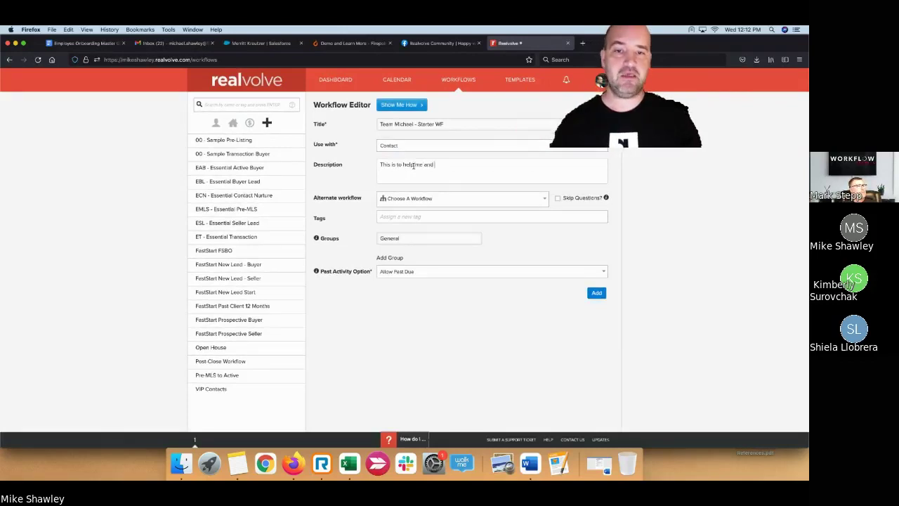
{"action": "type", "text": "my trusty as"}
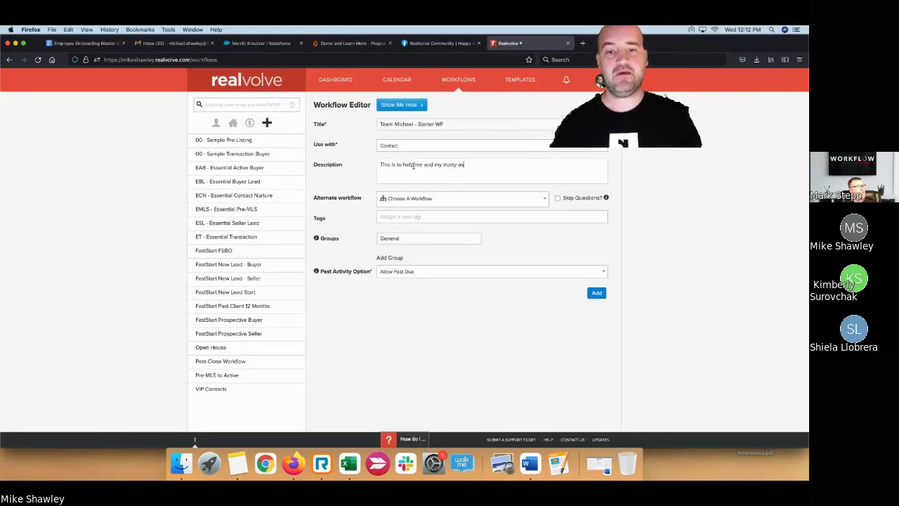
{"action": "type", "text": "sistant "}
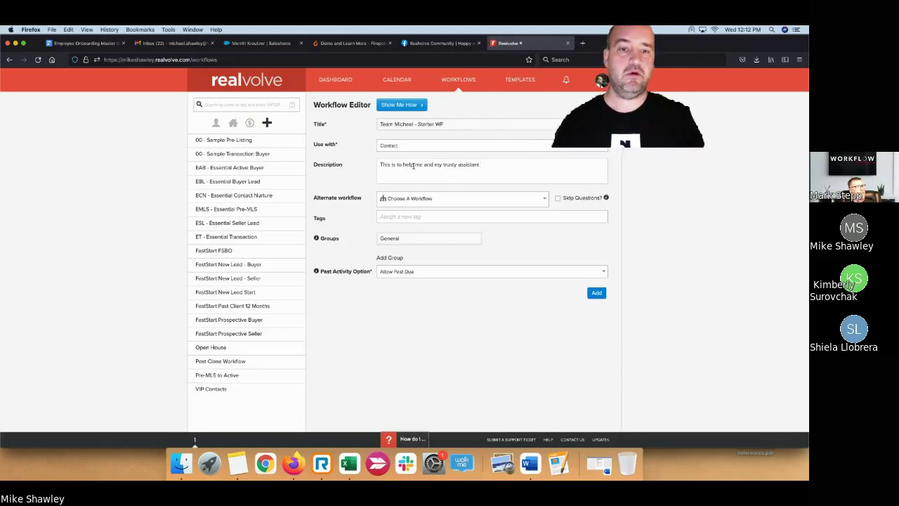
{"action": "type", "text": "divy"}
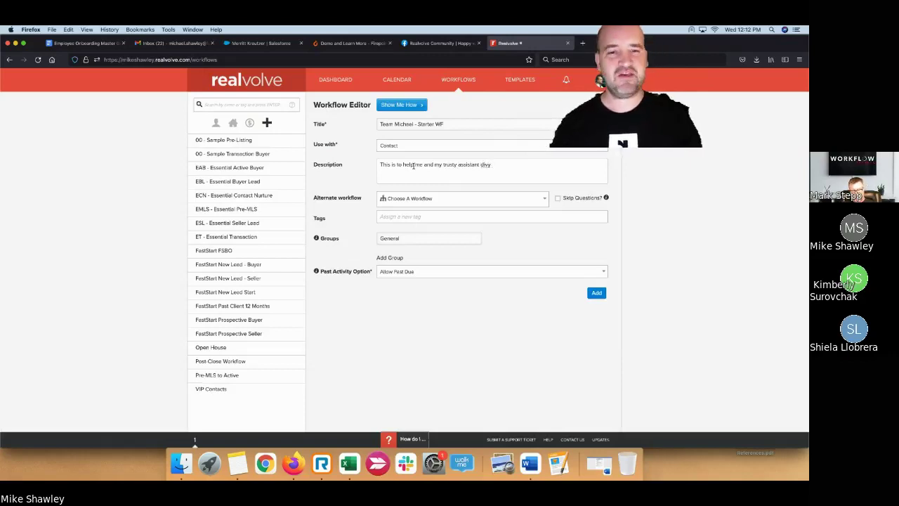
{"action": "key", "text": "BackSpace"}
{"action": "type", "text": "vy "}
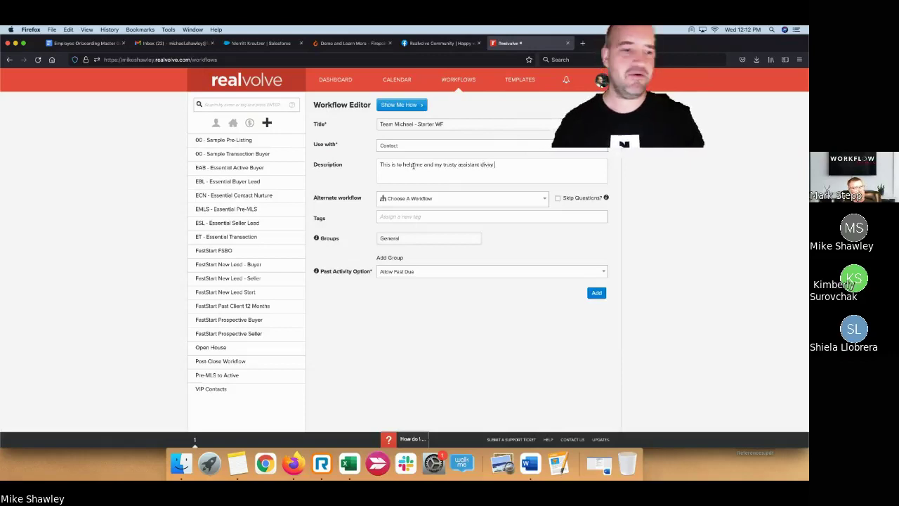
{"action": "type", "text": "out the leeds!"}
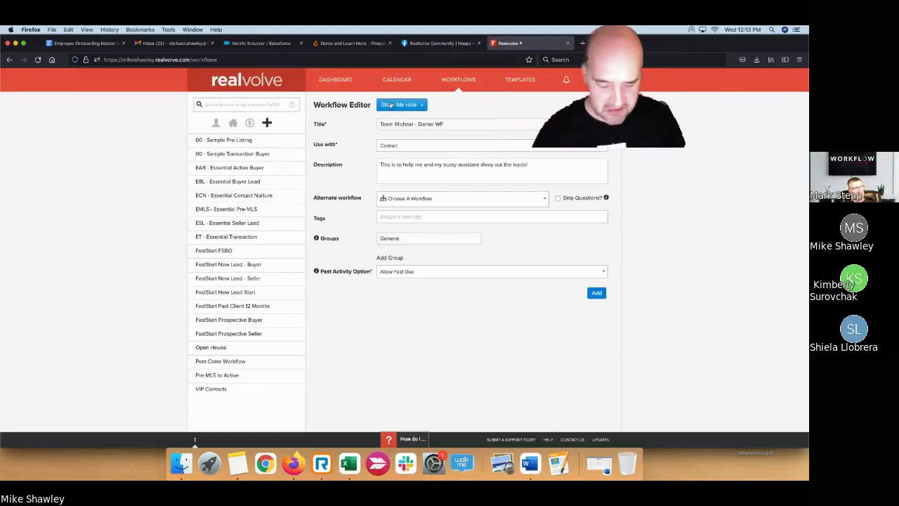
Step: Prefix the workflow title with "00 - " and add the workflow without choosing an alternate workflow
{"action": "type", "text": "00 -"}
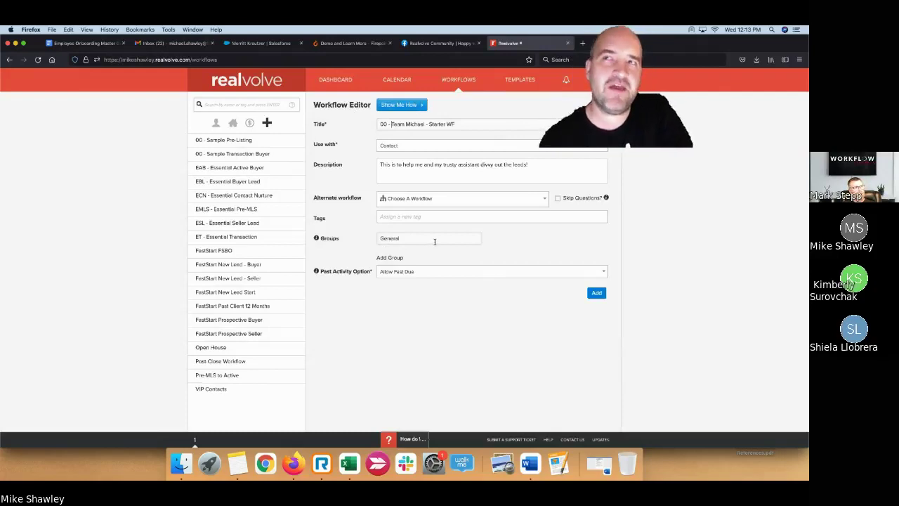
{"action": "left_click", "coordinate": [405, 201]}
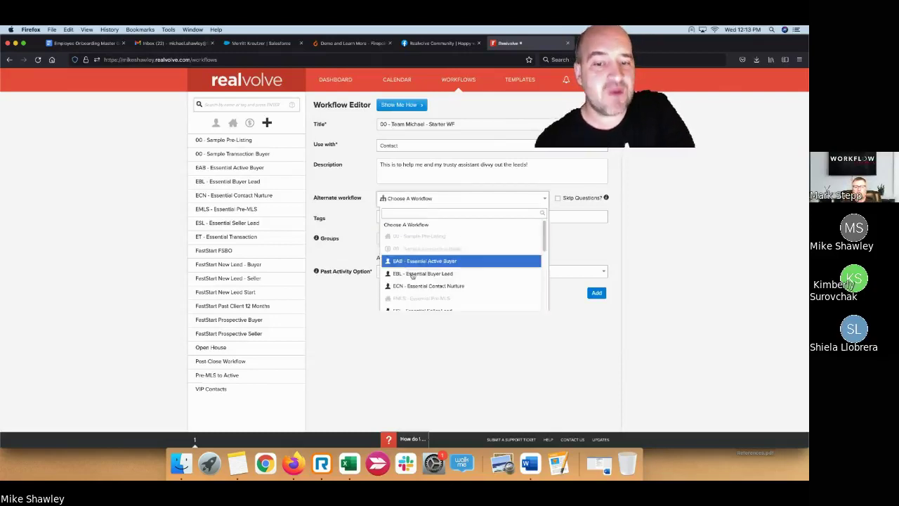
{"action": "scroll", "coordinate": [445, 275], "scroll_direction": "down", "scroll_amount": 5}
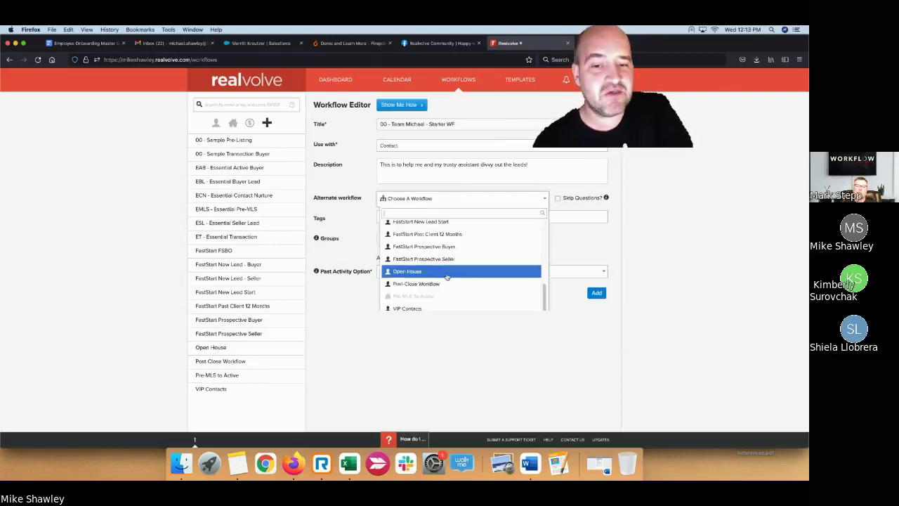
{"action": "scroll", "coordinate": [446, 278], "scroll_direction": "up", "scroll_amount": 5}
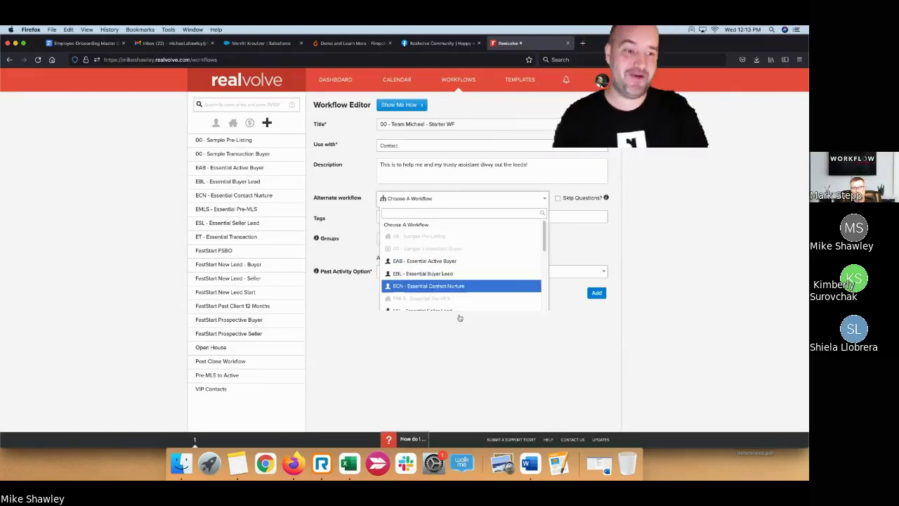
{"action": "left_click", "coordinate": [656, 261]}
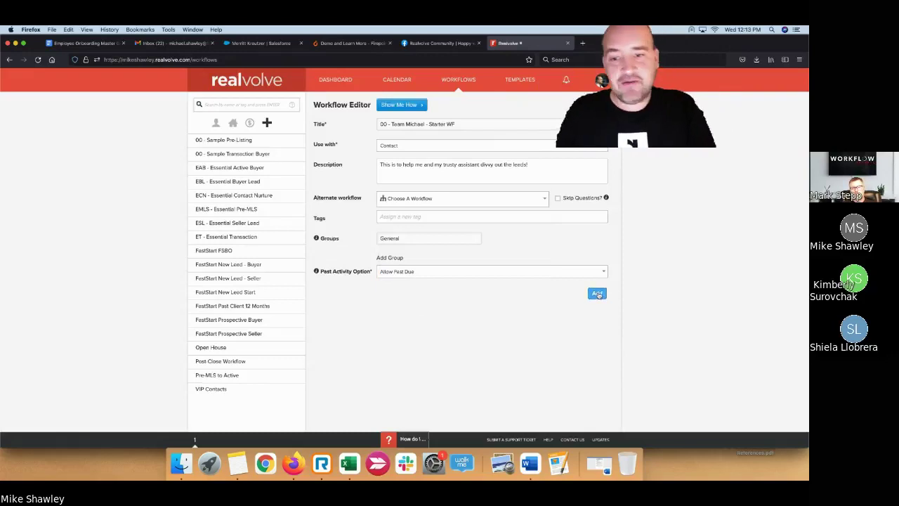
{"action": "left_click", "coordinate": [597, 294]}
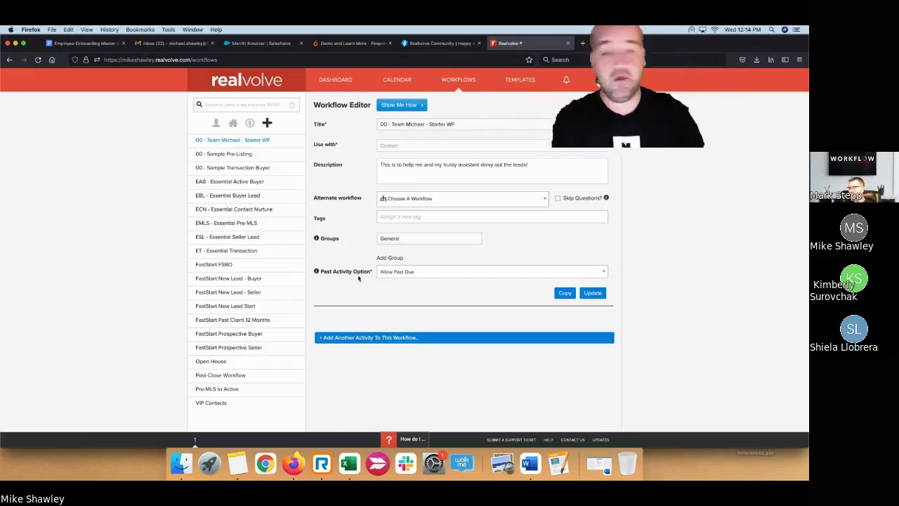
Step: Start a new activity in the starter workflow and title it "New Lead Alert"
{"action": "left_click", "coordinate": [397, 337]}
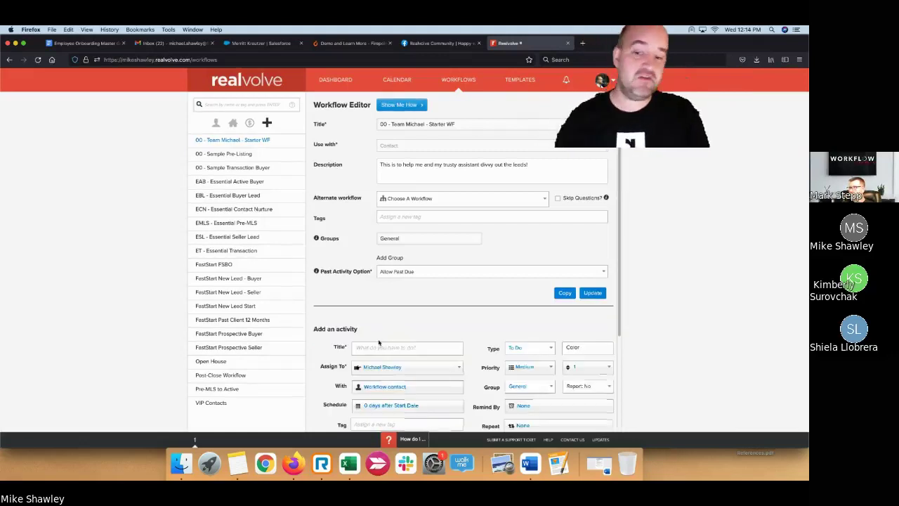
{"action": "scroll", "coordinate": [398, 344], "scroll_direction": "down", "scroll_amount": 2}
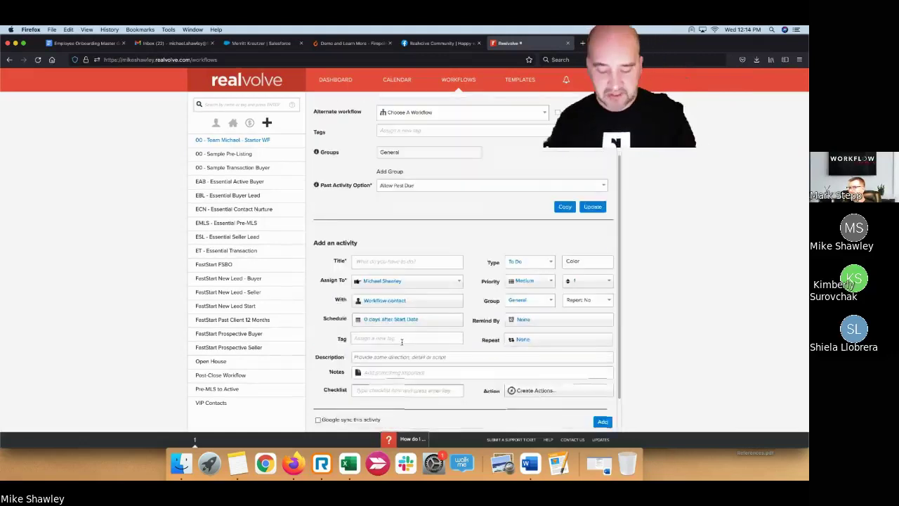
{"action": "type", "text": "New Lead"}
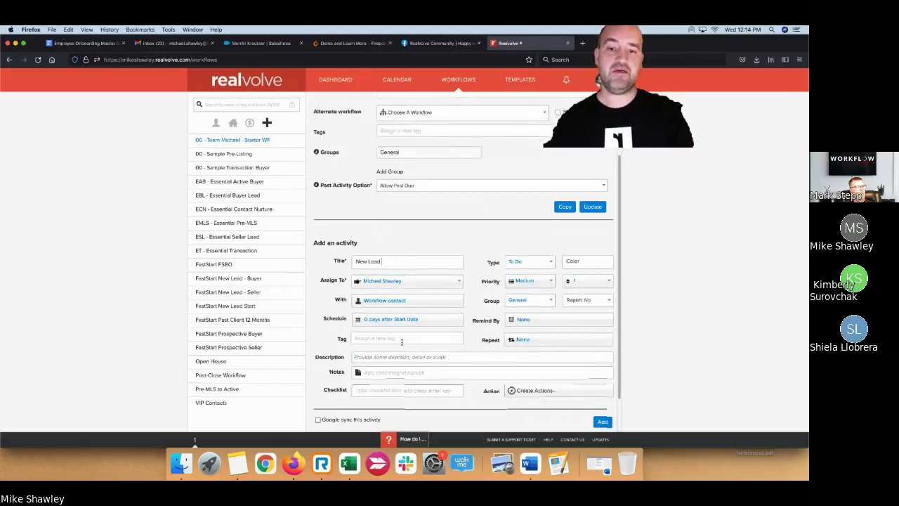
{"action": "type", "text": " Alert"}
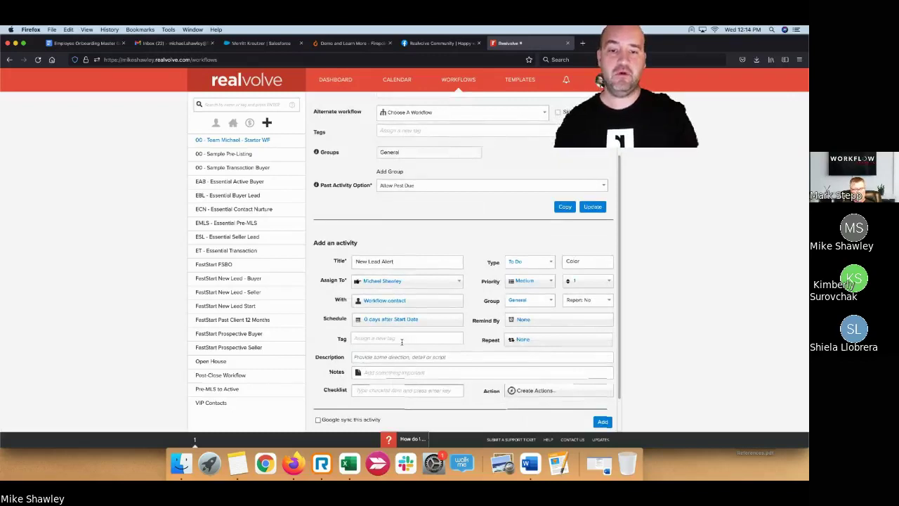
{"action": "scroll", "coordinate": [422, 354], "scroll_direction": "down", "scroll_amount": 1}
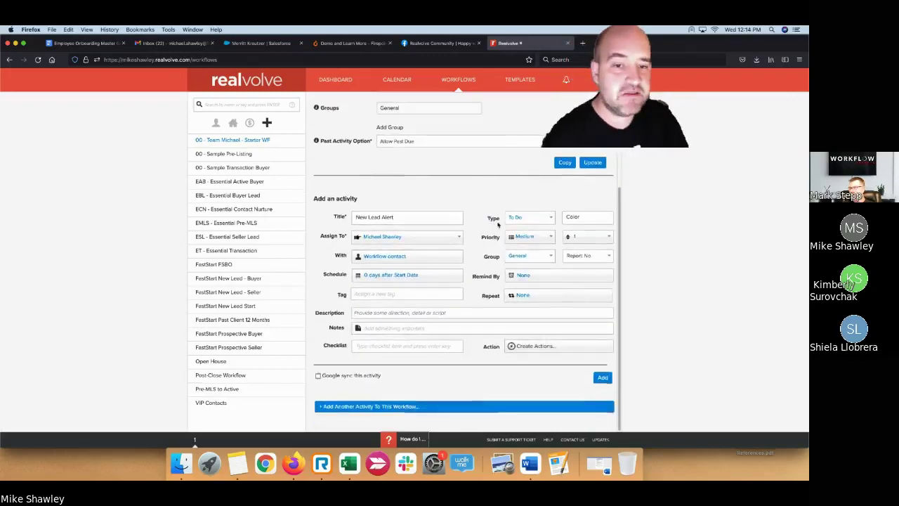
Step: Set the New Lead Alert activity's type to Text and its color to light periwinkle blue
{"action": "left_click", "coordinate": [532, 218]}
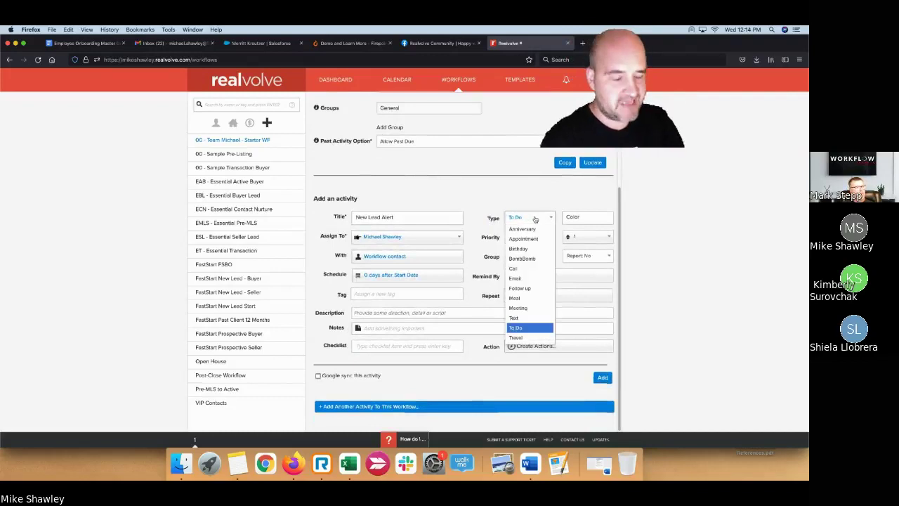
{"action": "left_click", "coordinate": [515, 317]}
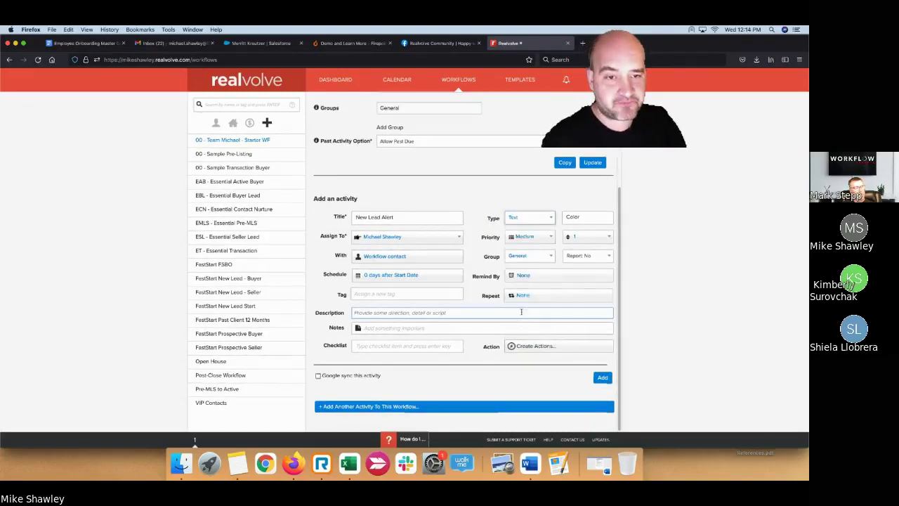
{"action": "left_click", "coordinate": [586, 219]}
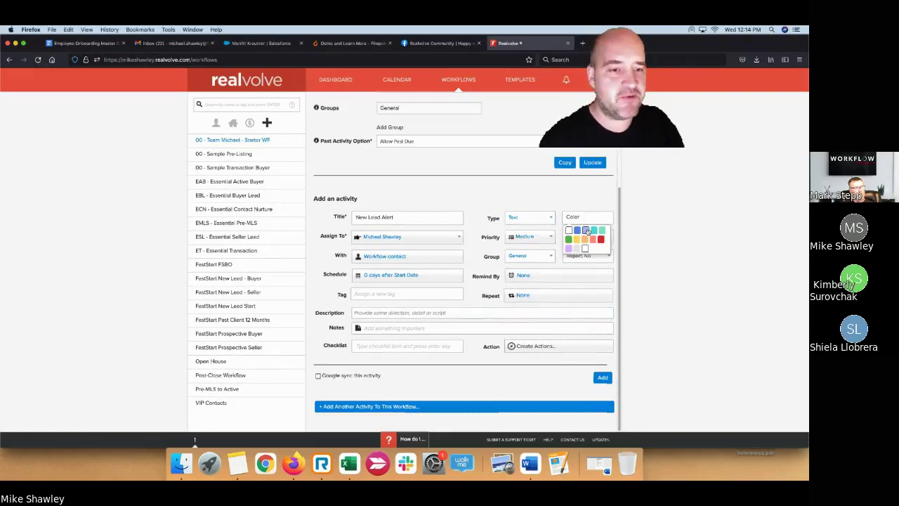
{"action": "left_click", "coordinate": [587, 231]}
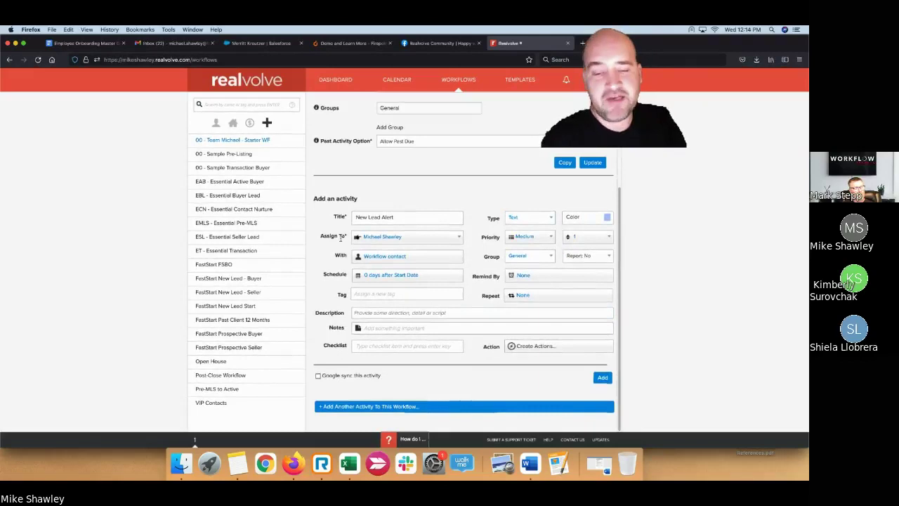
Step: Try assigning the New Lead Alert activity to the Record Owner role, and restore the account user as assignee
{"action": "left_click", "coordinate": [460, 238]}
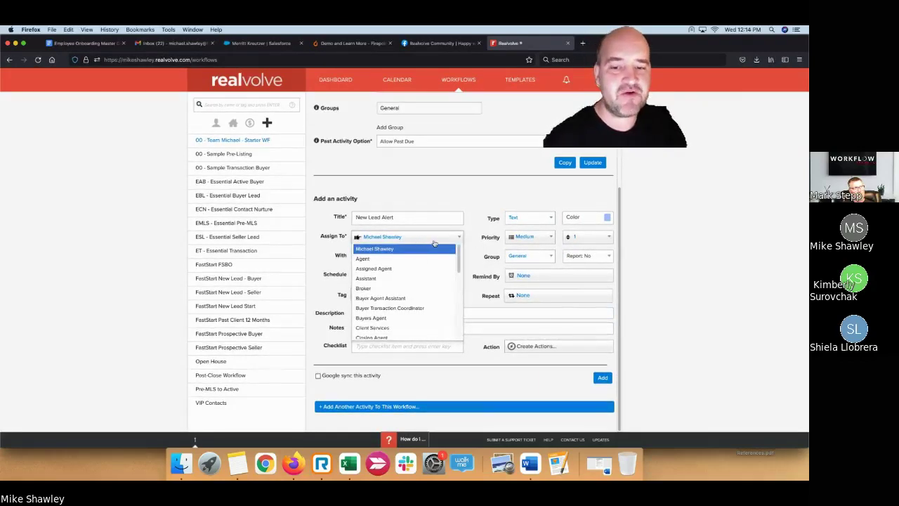
{"action": "scroll", "coordinate": [428, 250], "scroll_direction": "down", "scroll_amount": 10}
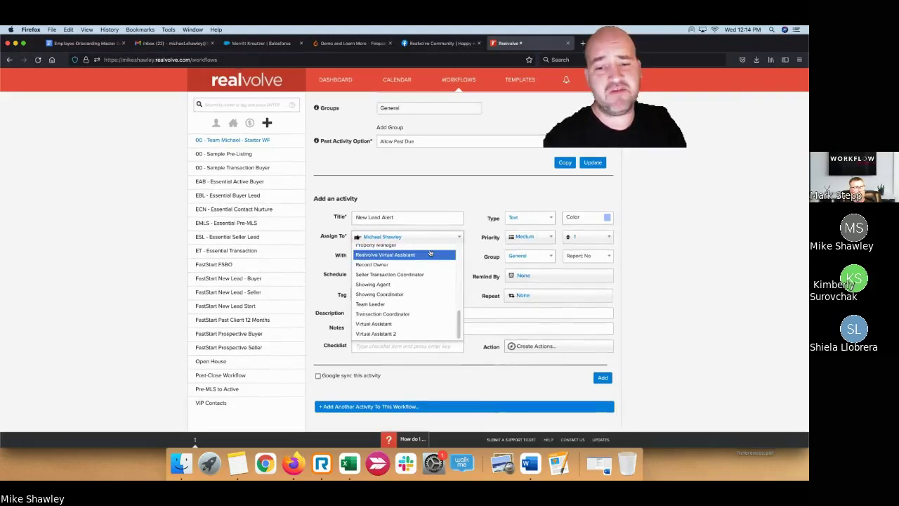
{"action": "scroll", "coordinate": [415, 300], "scroll_direction": "up", "scroll_amount": 5}
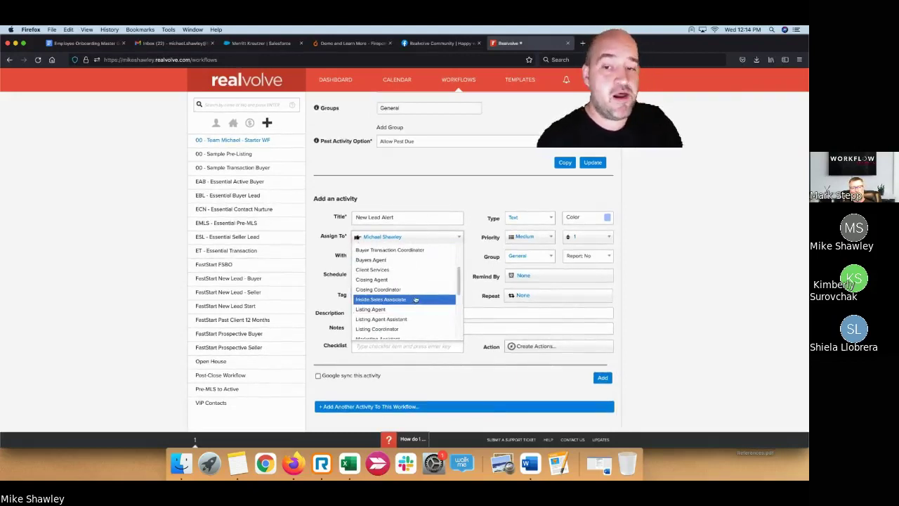
{"action": "scroll", "coordinate": [415, 301], "scroll_direction": "down", "scroll_amount": 5}
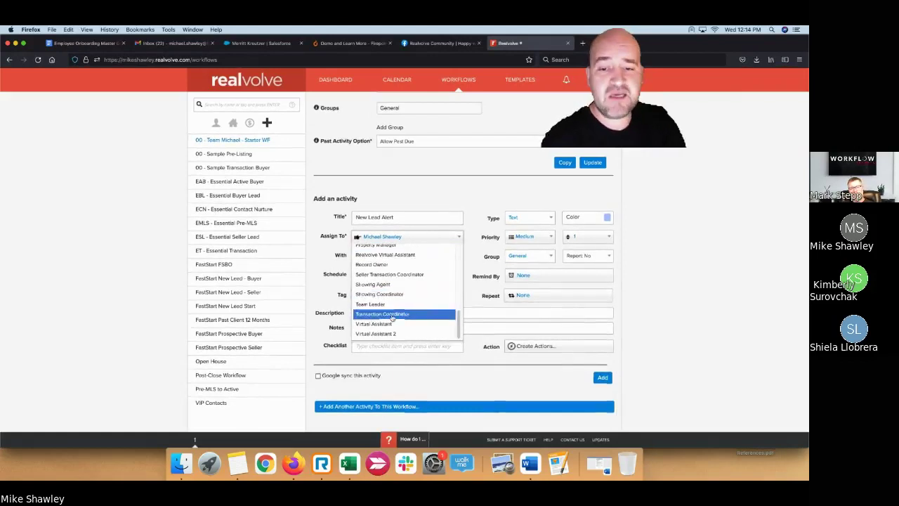
{"action": "left_click", "coordinate": [386, 264]}
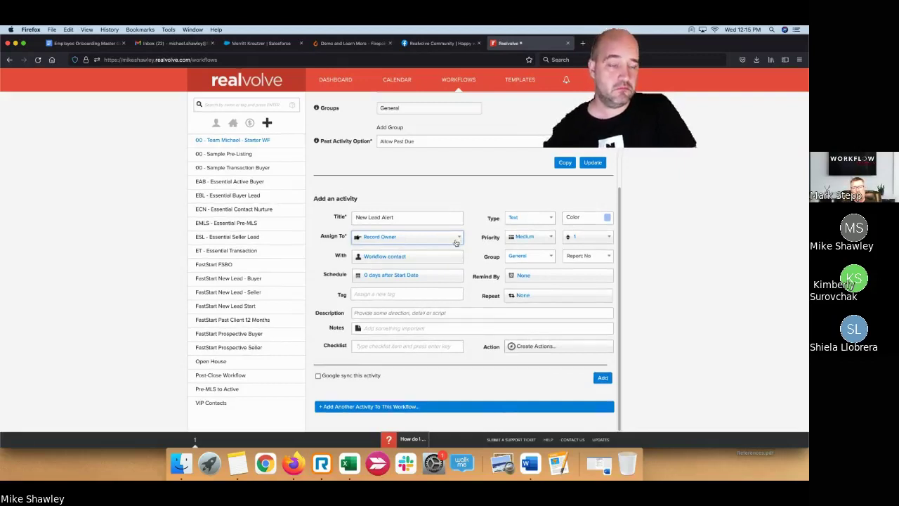
{"action": "left_click", "coordinate": [456, 240]}
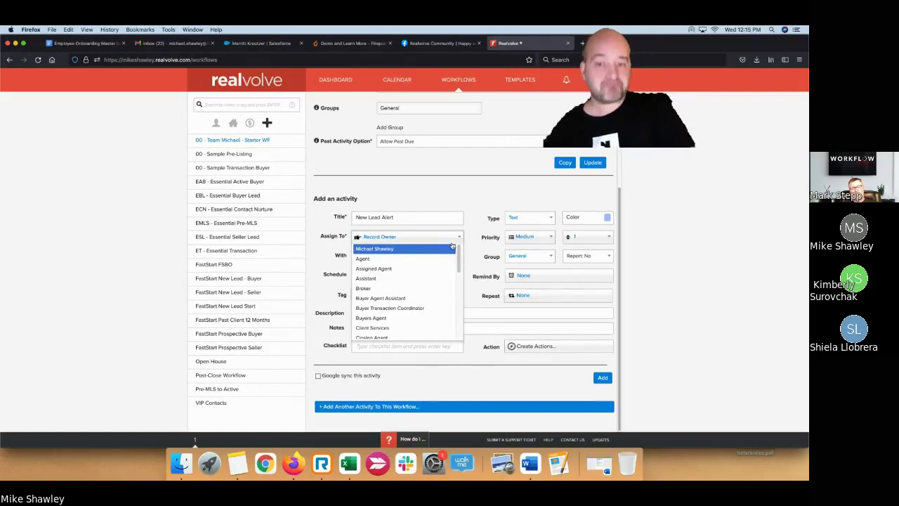
{"action": "left_click", "coordinate": [452, 247]}
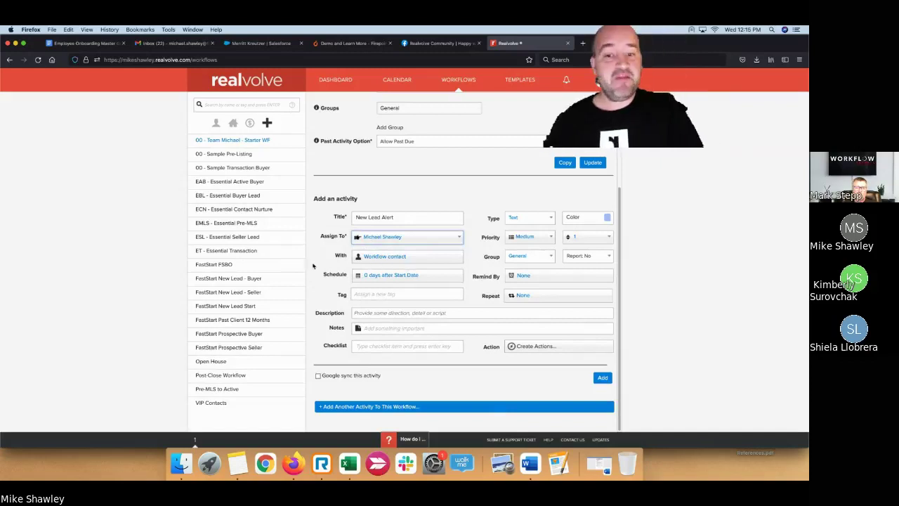
Step: Set the activity's "With" party to "Contact of Assign To Realvolve User"
{"action": "left_click", "coordinate": [383, 257]}
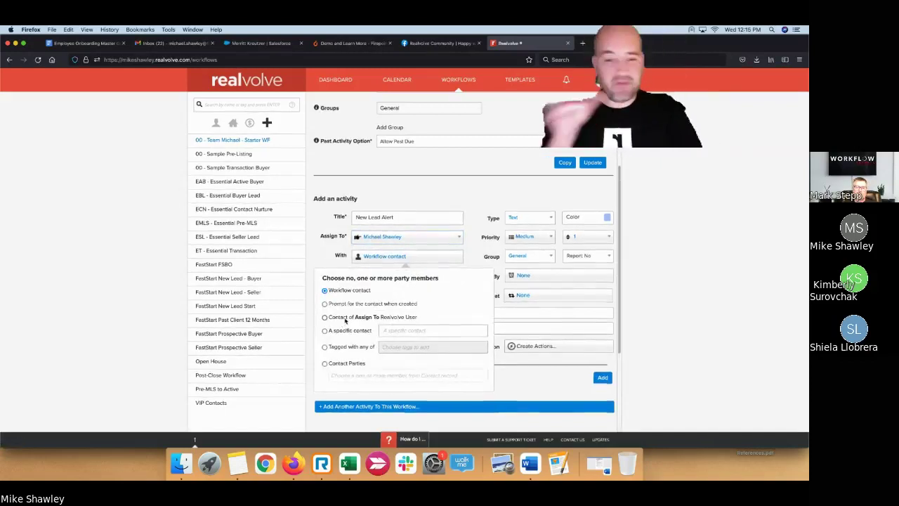
{"action": "left_click", "coordinate": [336, 255]}
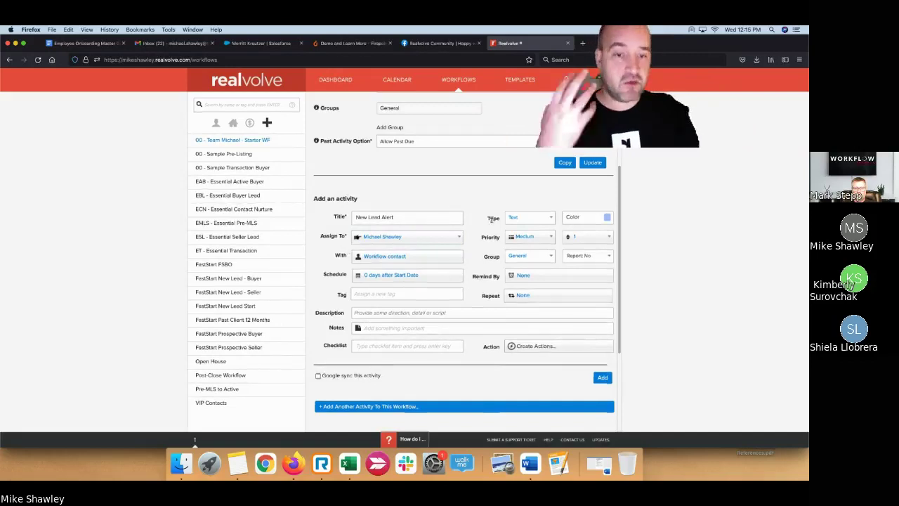
{"action": "left_click", "coordinate": [357, 257]}
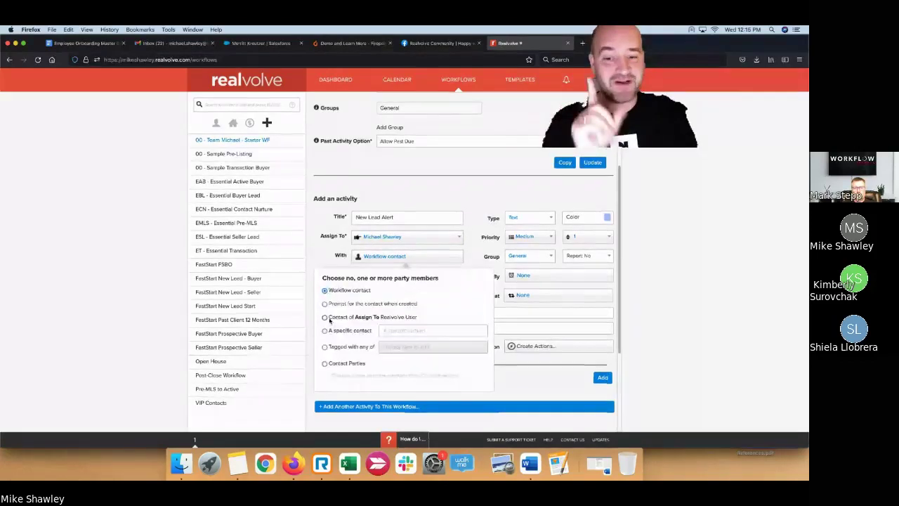
{"action": "left_click_drag", "start_coordinate": [328, 317], "coordinate": [413, 321]}
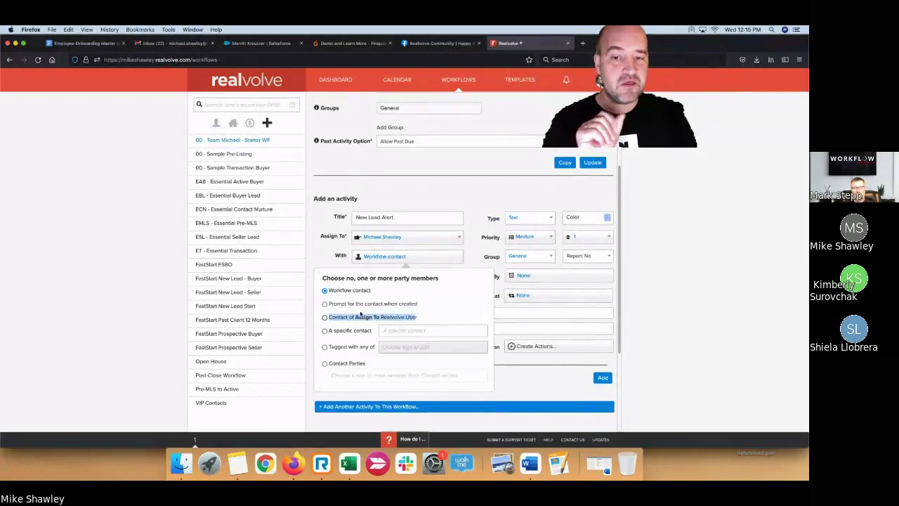
{"action": "left_click", "coordinate": [325, 317]}
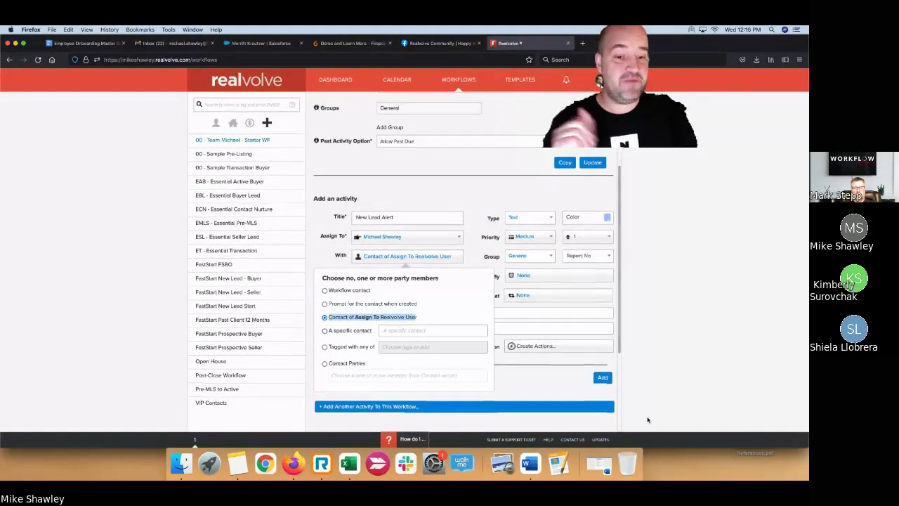
Step: Create an action for the New Lead Alert activity and title it "Notification"
{"action": "left_click", "coordinate": [633, 363]}
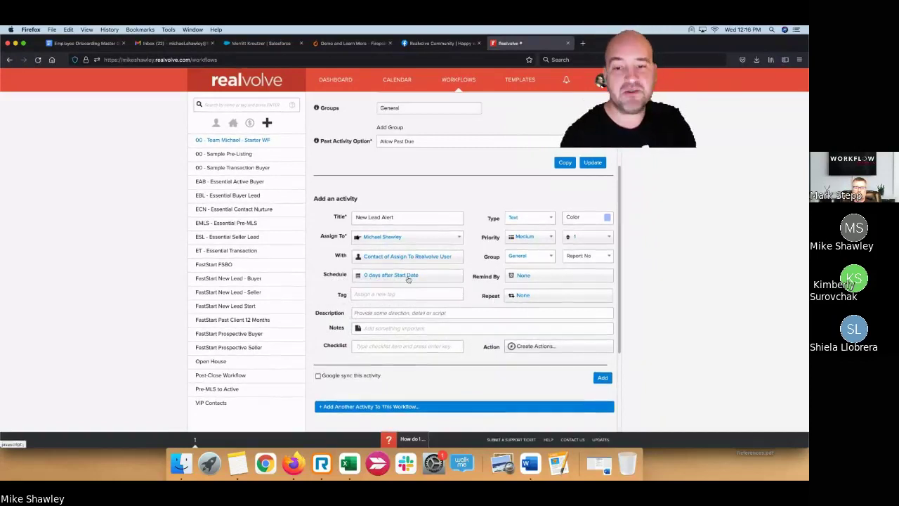
{"action": "left_click", "coordinate": [538, 348]}
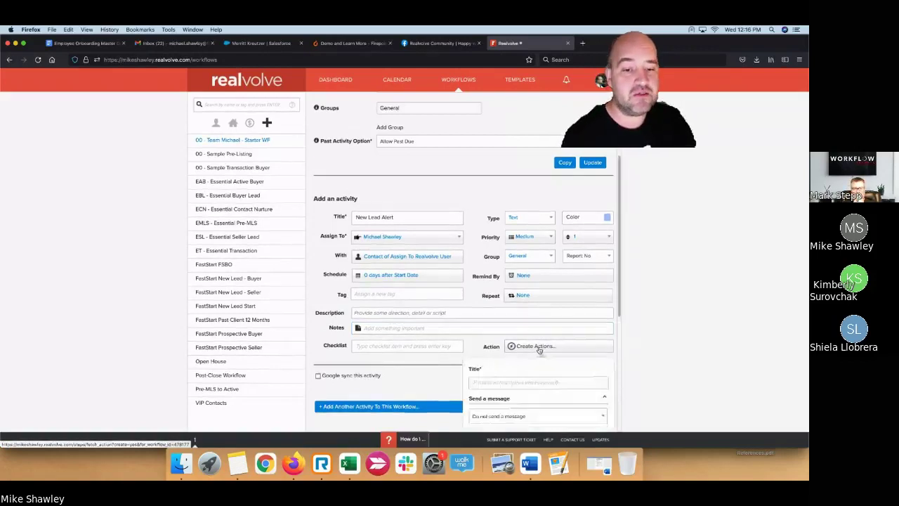
{"action": "scroll", "coordinate": [539, 354], "scroll_direction": "down", "scroll_amount": 1}
{"action": "scroll", "coordinate": [540, 353], "scroll_direction": "down", "scroll_amount": 1}
{"action": "left_click", "coordinate": [546, 328]}
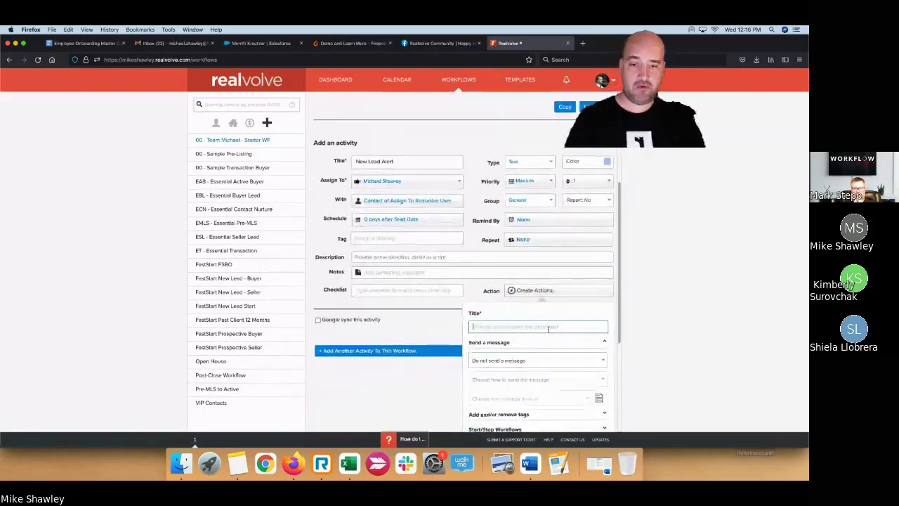
{"action": "type", "text": "Notific"}
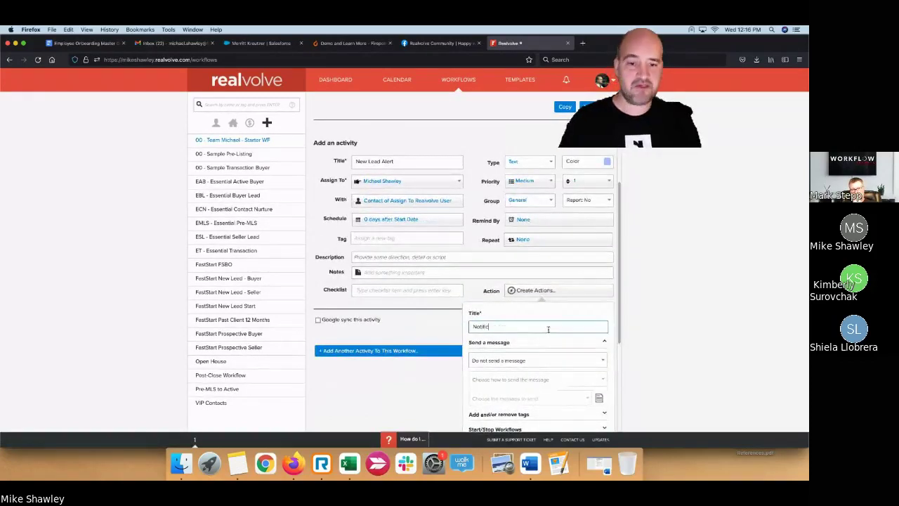
{"action": "type", "text": "ation"}
Step: Set the Notification action to send immediately as an SMS message
{"action": "scroll", "coordinate": [553, 323], "scroll_direction": "down", "scroll_amount": 2}
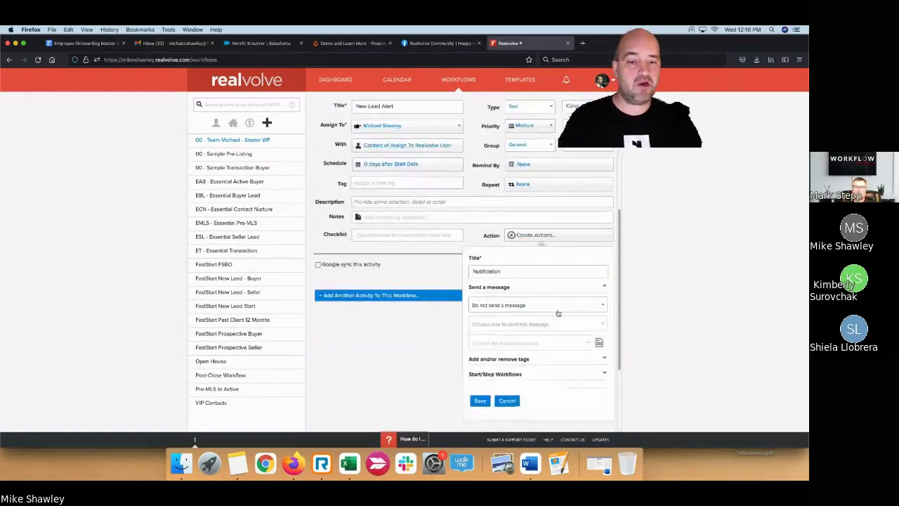
{"action": "left_click", "coordinate": [559, 307]}
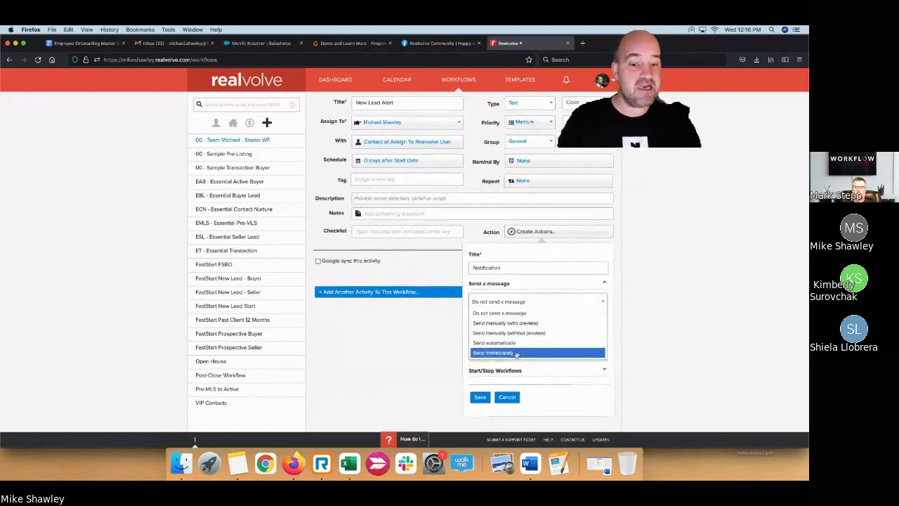
{"action": "left_click", "coordinate": [516, 353]}
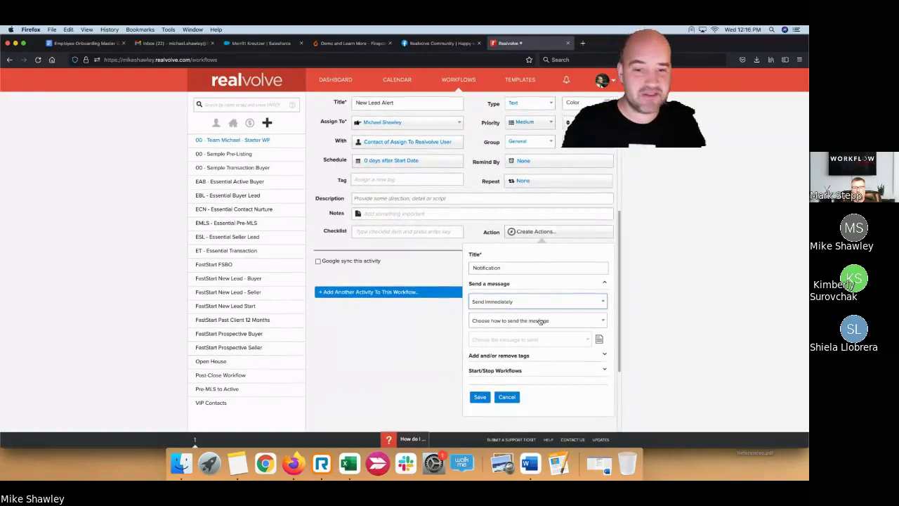
{"action": "left_click", "coordinate": [568, 319]}
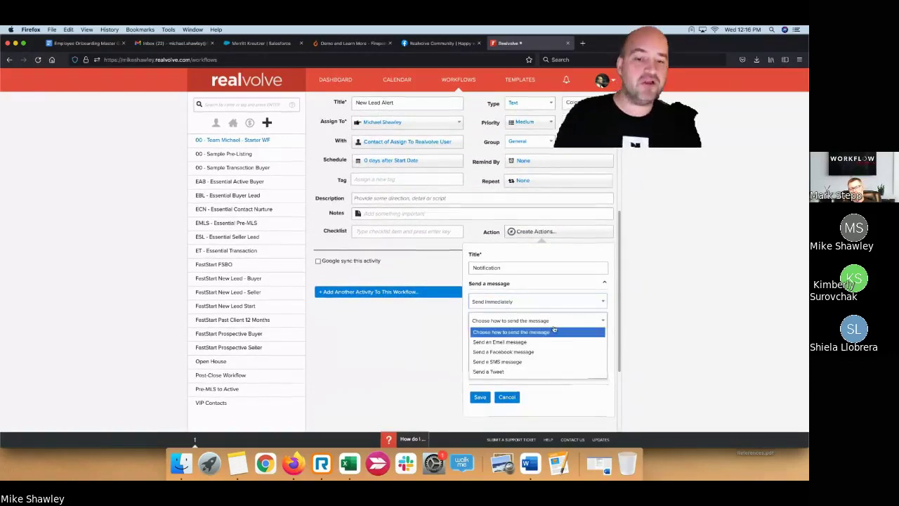
{"action": "left_click", "coordinate": [534, 362]}
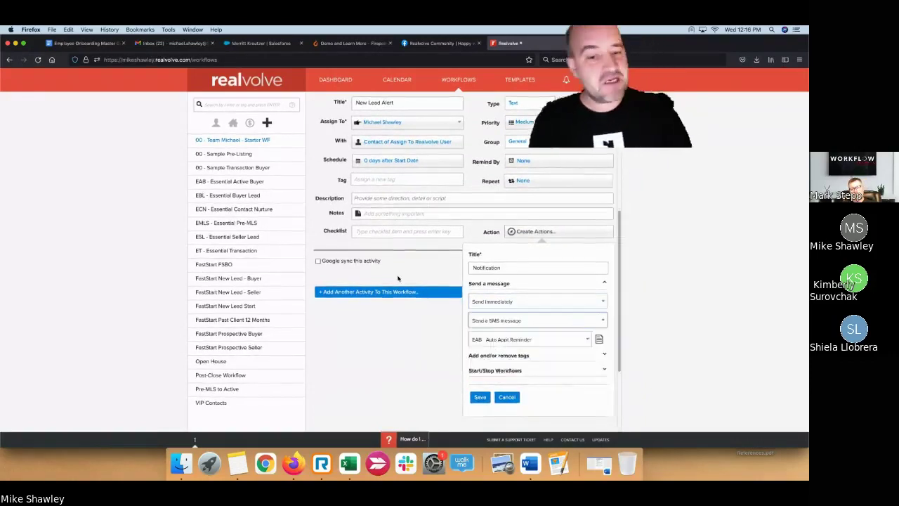
Step: Choose "FS Lead Agent Alert" as the message to send, and save the action and the New Lead Alert activity
{"action": "left_click", "coordinate": [555, 342]}
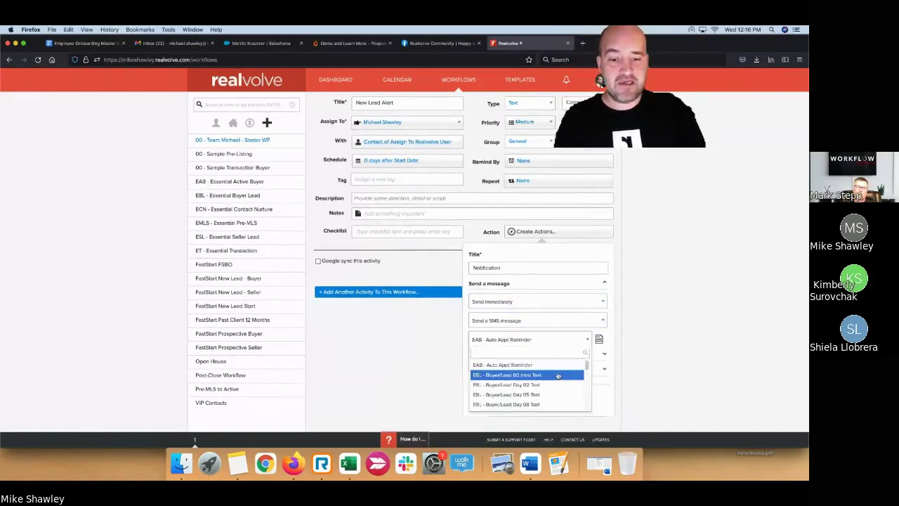
{"action": "type", "text": "alter"}
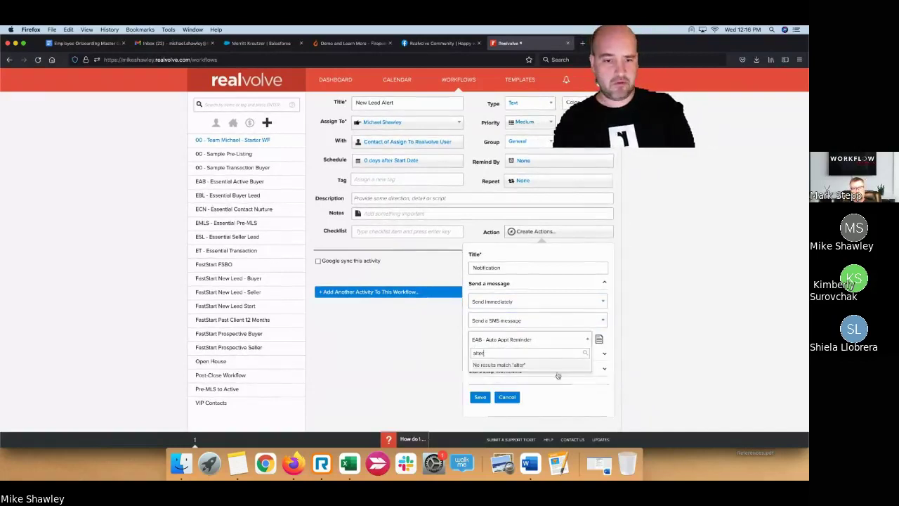
{"action": "key", "text": "BackSpace"}
{"action": "key", "text": "BackSpace"}
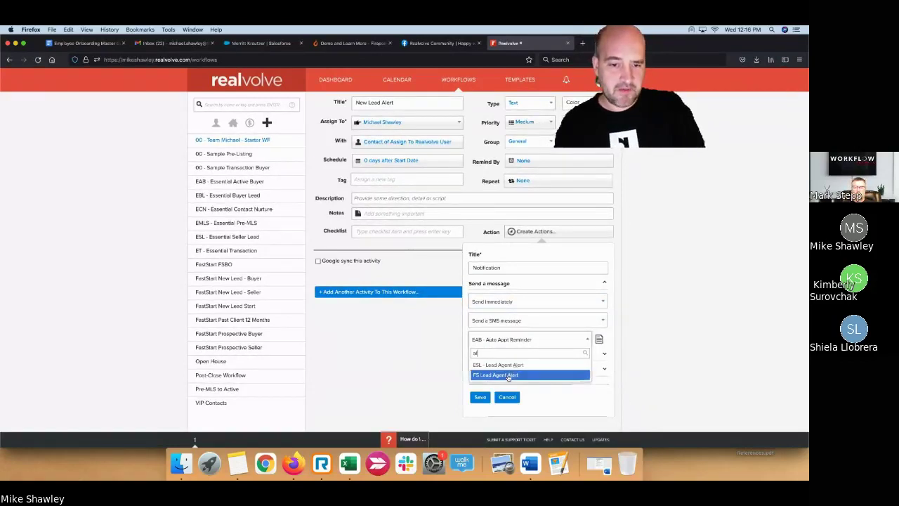
{"action": "left_click", "coordinate": [518, 376]}
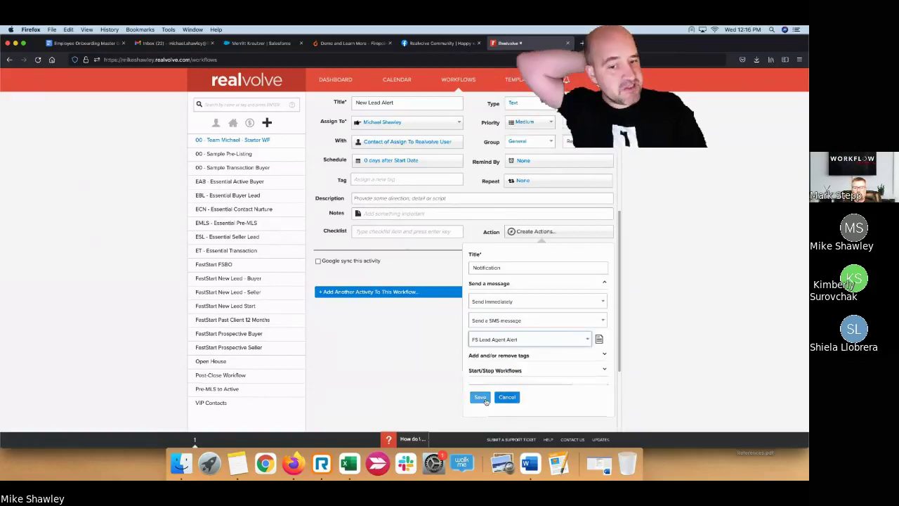
{"action": "left_click", "coordinate": [480, 397]}
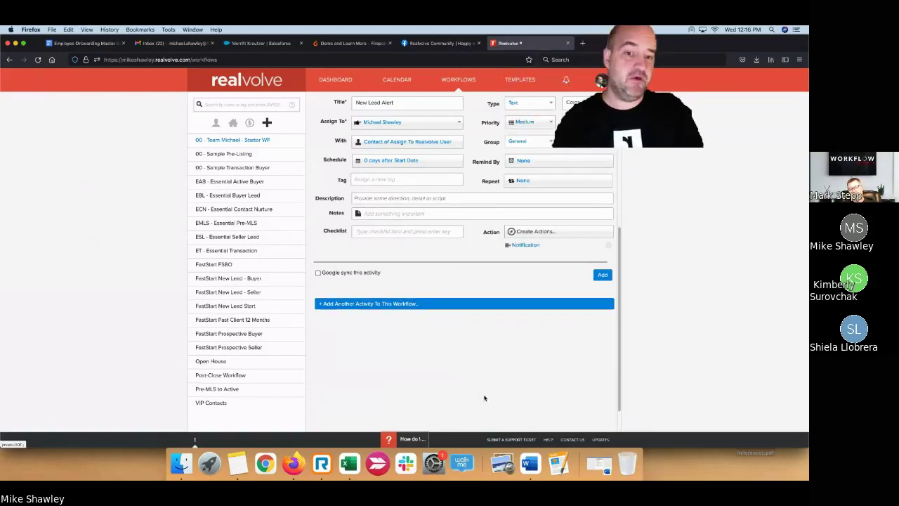
{"action": "scroll", "coordinate": [578, 309], "scroll_direction": "up", "scroll_amount": 3}
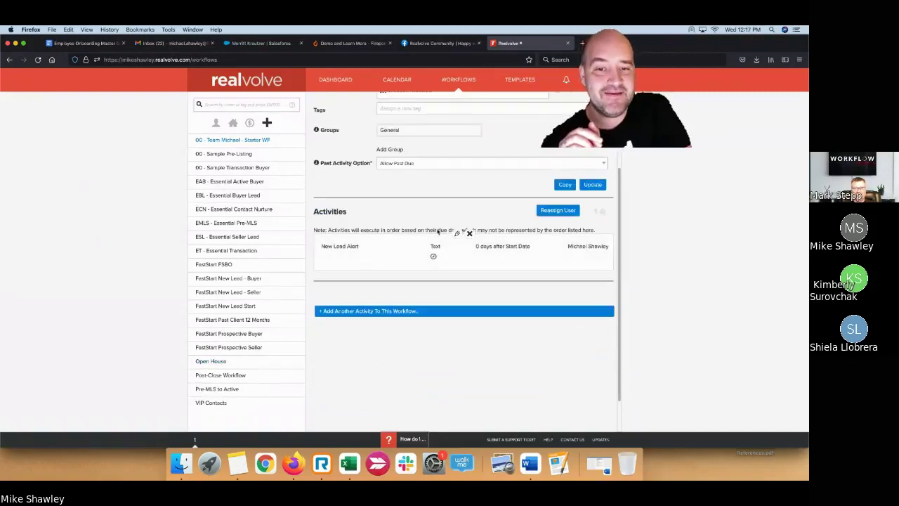
Step: Start another activity in the workflow and title it "Take a look at [[Contact#FullName]]" using the contact full name merge field
{"action": "left_click", "coordinate": [387, 314]}
{"action": "left_click", "coordinate": [396, 321]}
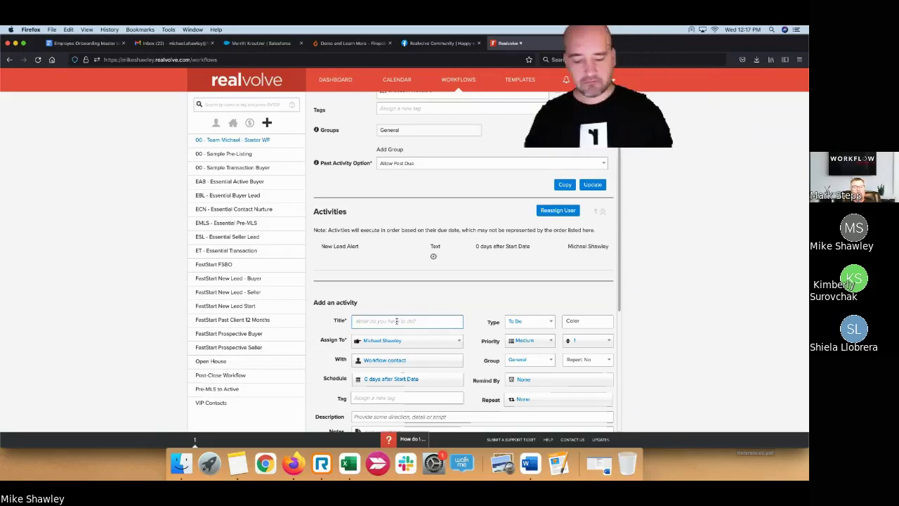
{"action": "type", "text": "Take a lo"}
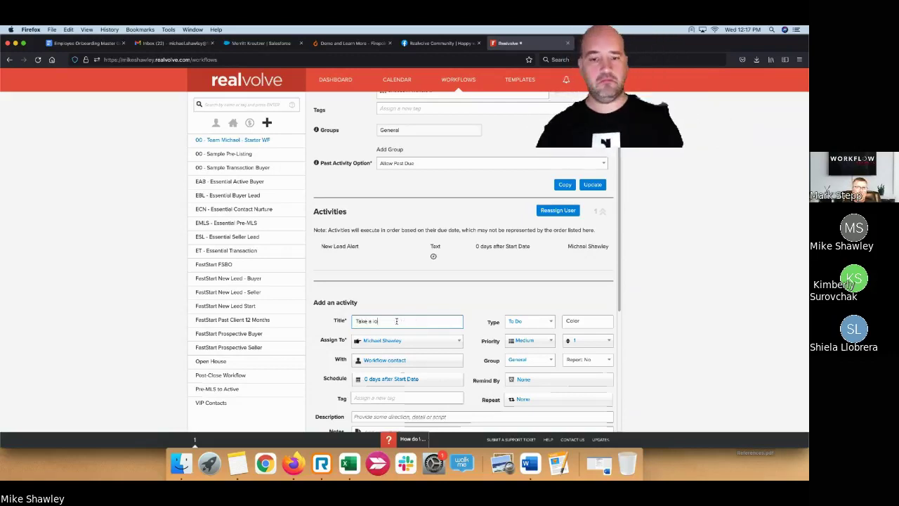
{"action": "type", "text": "ok at {"}
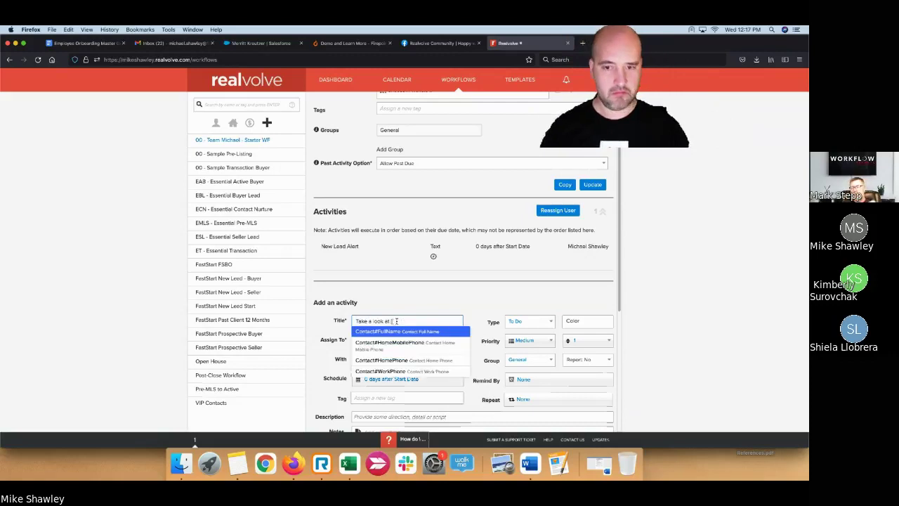
{"action": "left_click", "coordinate": [439, 332]}
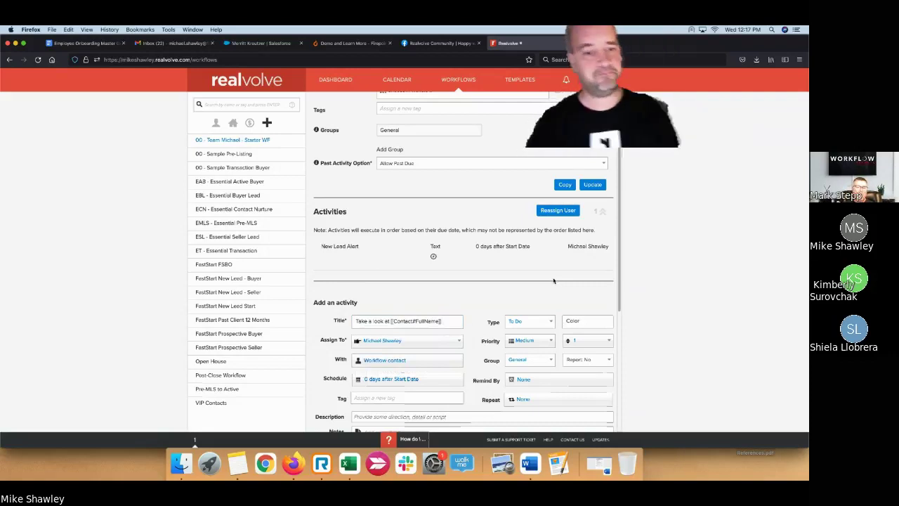
Step: Set the "Take a look at" activity's color to yellow and enable Google sync for it
{"action": "left_click", "coordinate": [593, 323]}
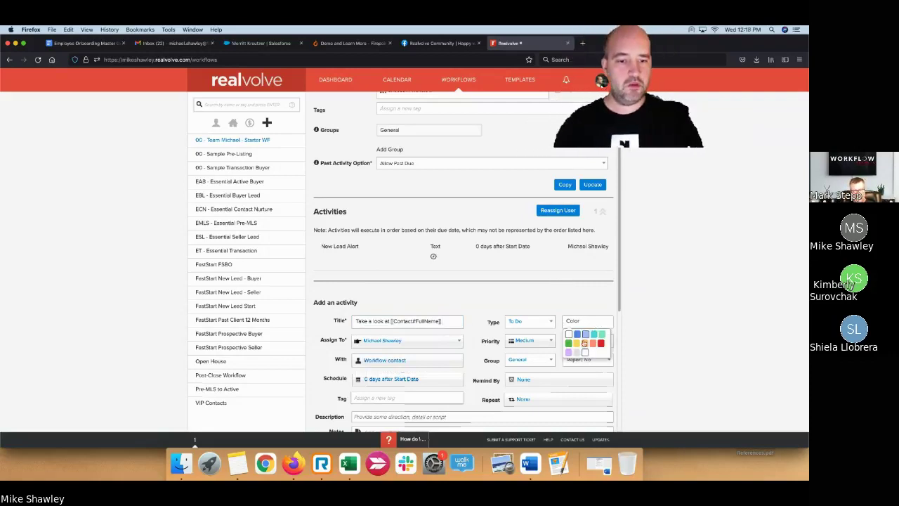
{"action": "left_click", "coordinate": [576, 344]}
{"action": "scroll", "coordinate": [534, 318], "scroll_direction": "down", "scroll_amount": 1}
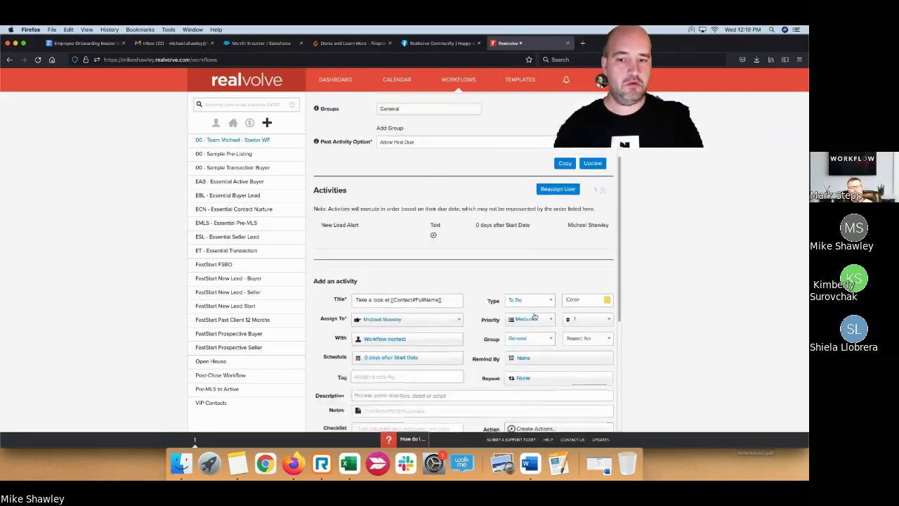
{"action": "scroll", "coordinate": [533, 318], "scroll_direction": "down", "scroll_amount": 1}
{"action": "scroll", "coordinate": [483, 290], "scroll_direction": "down", "scroll_amount": 3}
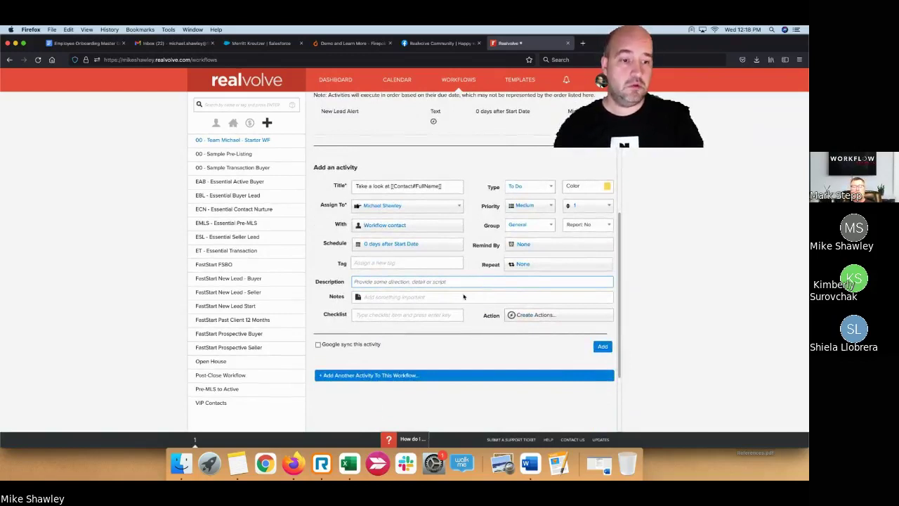
{"action": "left_click", "coordinate": [318, 344]}
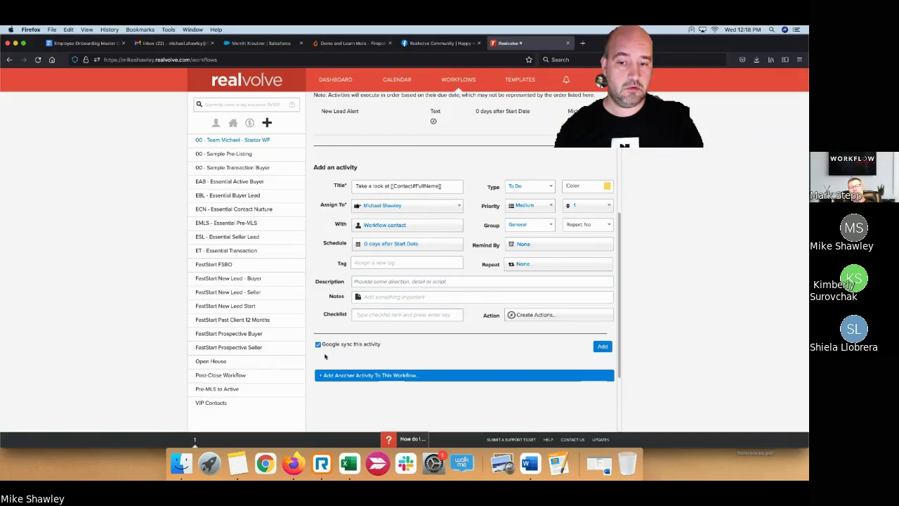
Step: Add the merge field [[Contact#InterestedInPropertyAddress]] as the activity's first checklist item
{"action": "left_click", "coordinate": [389, 316]}
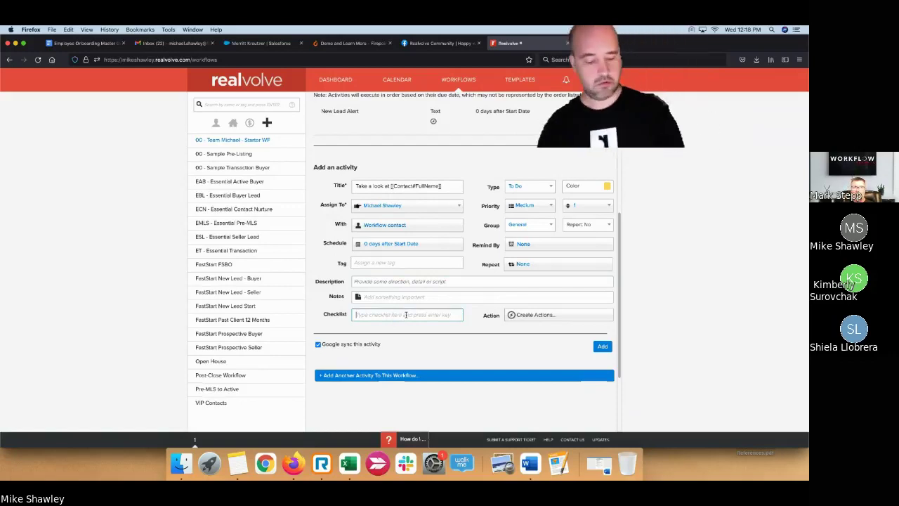
{"action": "type", "text": "[["}
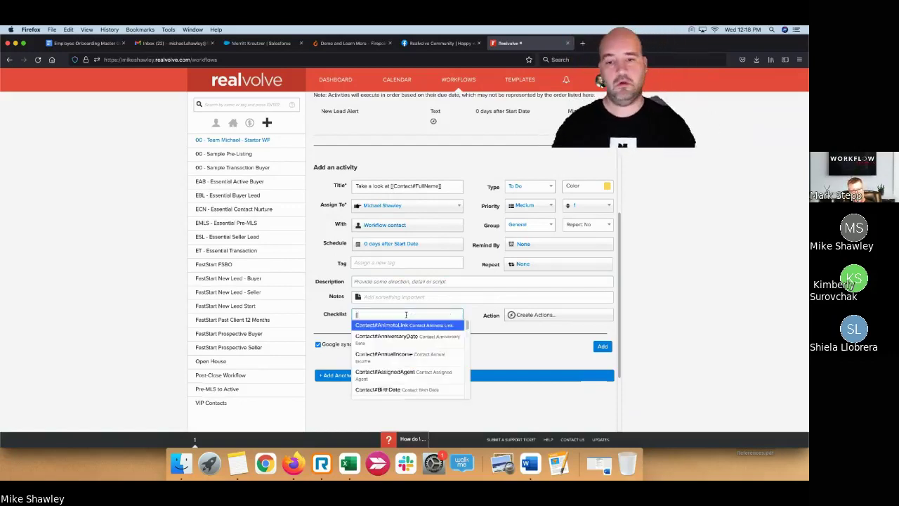
{"action": "type", "text": "prop"}
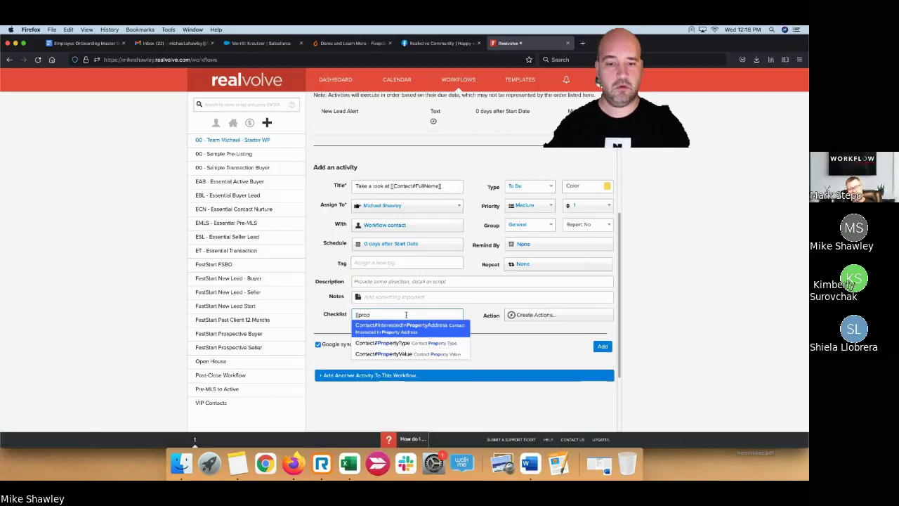
{"action": "left_click", "coordinate": [417, 328]}
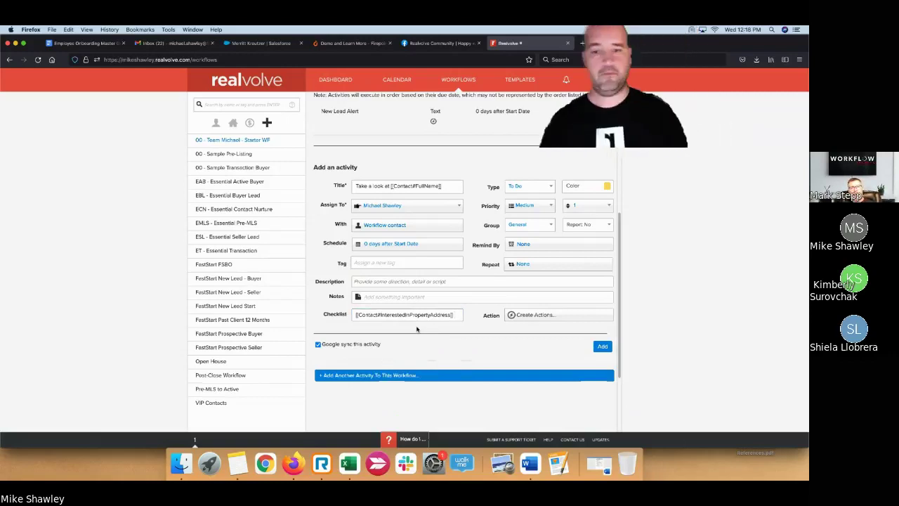
{"action": "key", "text": "Return"}
Step: Add the merge fields [[Contact#HomeMobile]] and [[Contact#HomeEmail]] as two more checklist items
{"action": "type", "text": "[[mobil"}
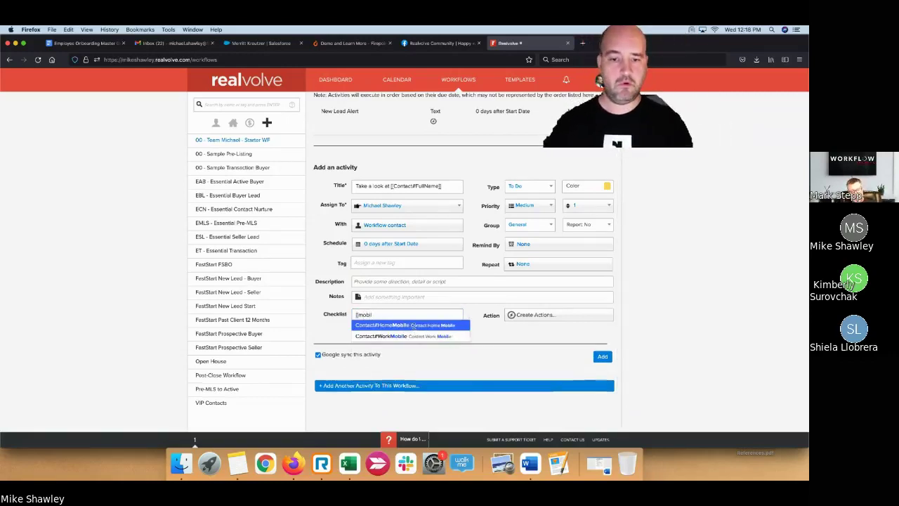
{"action": "left_click", "coordinate": [413, 328]}
{"action": "key", "text": "Return"}
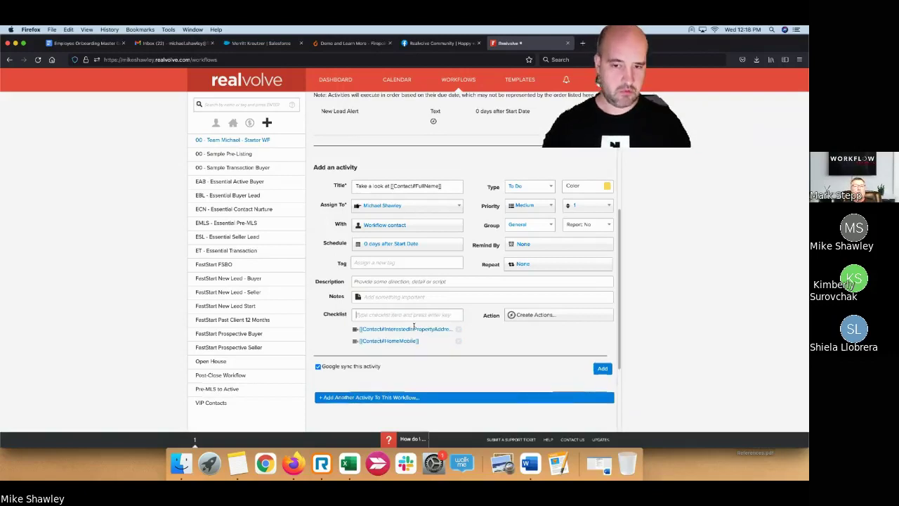
{"action": "type", "text": "[[email"}
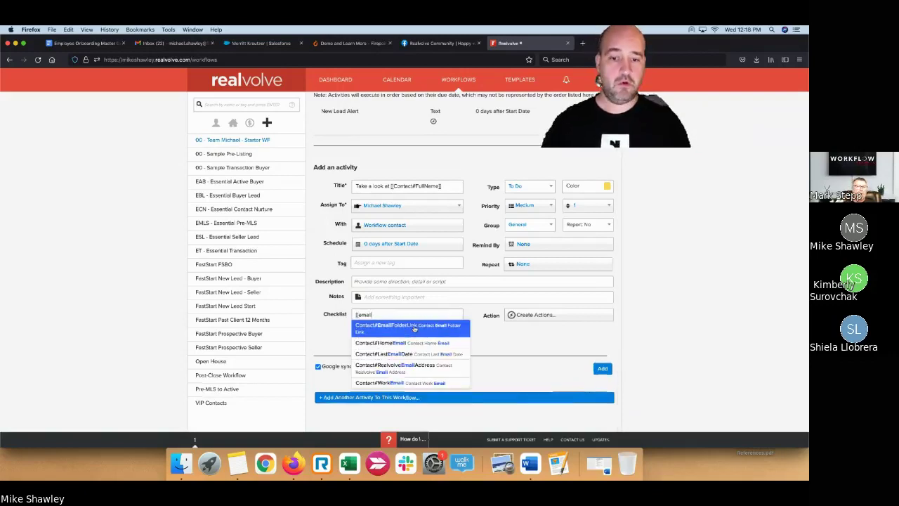
{"action": "left_click", "coordinate": [422, 342]}
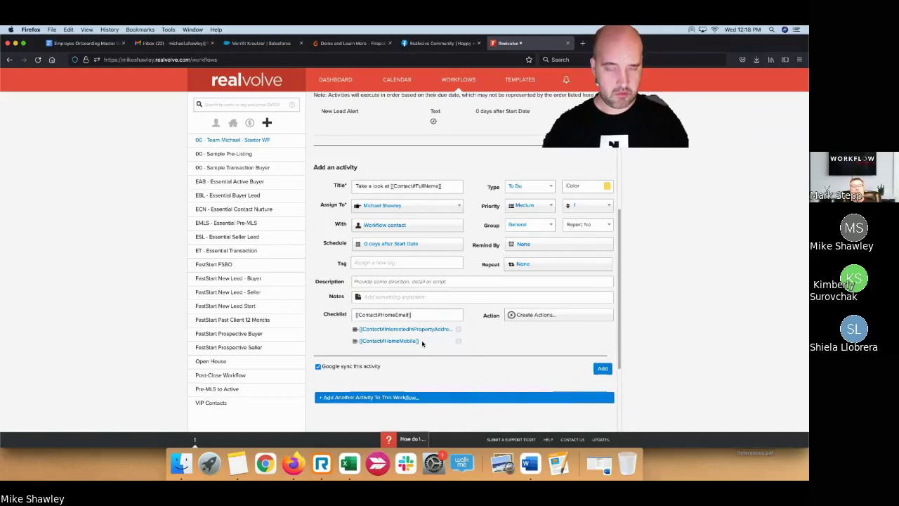
{"action": "key", "text": "Return"}
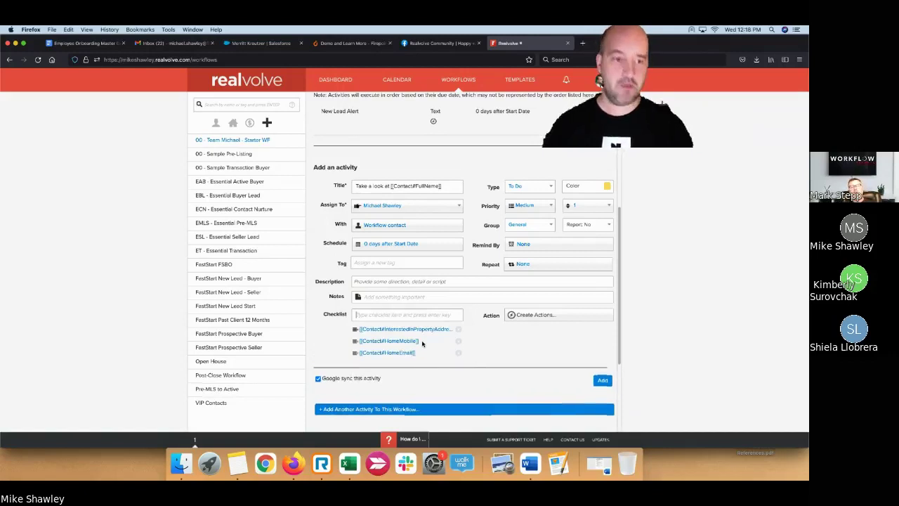
Step: Add the merge field [[Contact#Notes]] as the fourth checklist item of the "Take a look at" activity
{"action": "type", "text": "[["}
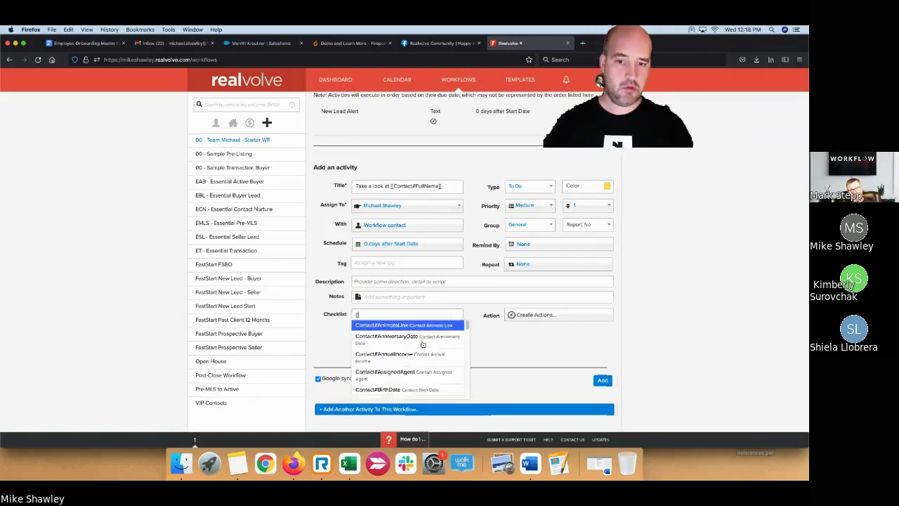
{"action": "type", "text": "cate"}
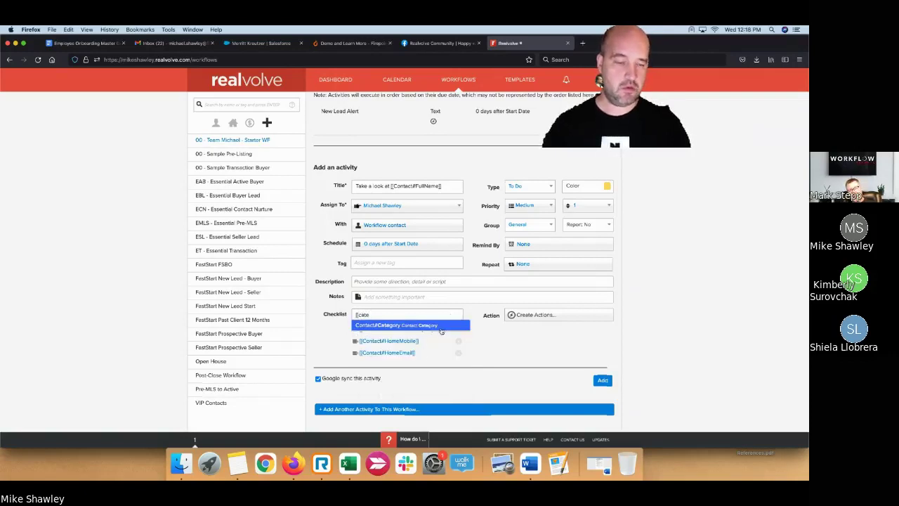
{"action": "key", "text": "BackSpace"}
{"action": "key", "text": "BackSpace"}
{"action": "key", "text": "BackSpace"}
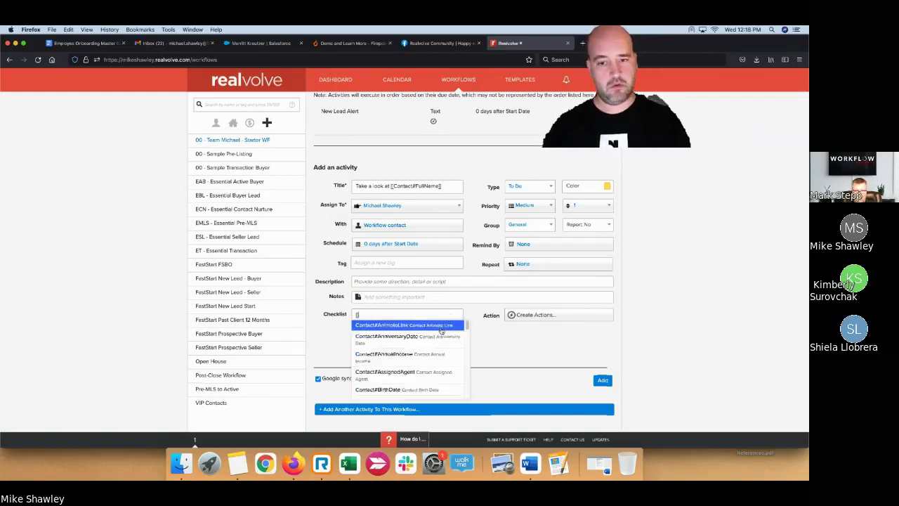
{"action": "type", "text": "notes"}
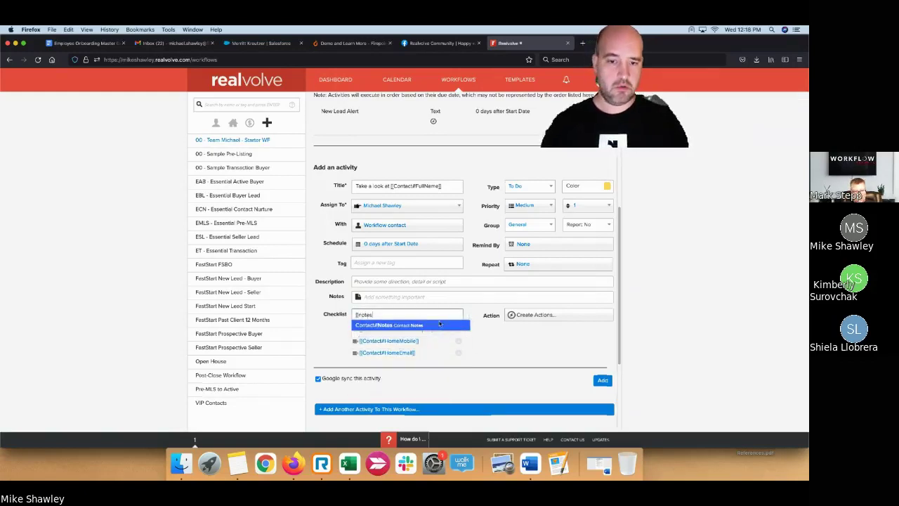
{"action": "left_click", "coordinate": [436, 327]}
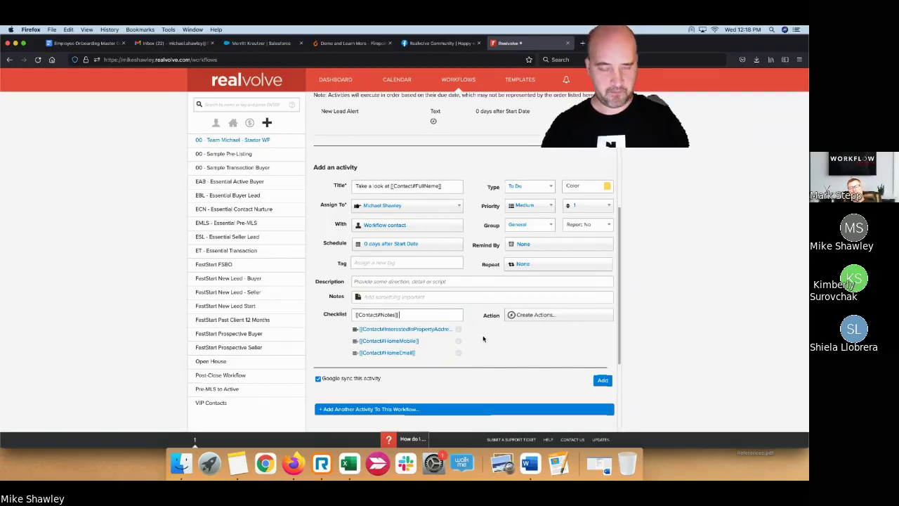
{"action": "key", "text": "Return"}
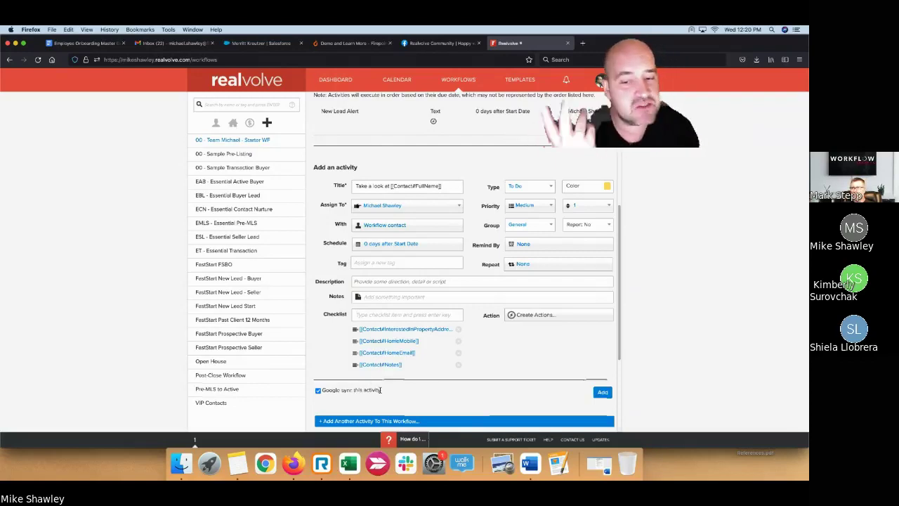
Step: Save the "Take a look at [[Contact#FullName]]" to-do to the workflow and check its checklist marker in the activity list
{"action": "left_click_drag", "start_coordinate": [380, 390], "coordinate": [318, 395]}
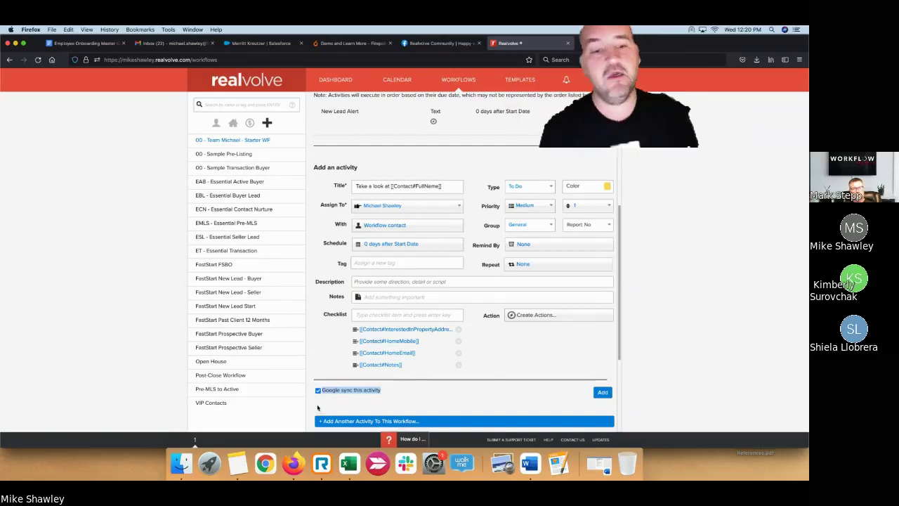
{"action": "scroll", "coordinate": [437, 362], "scroll_direction": "down", "scroll_amount": 2}
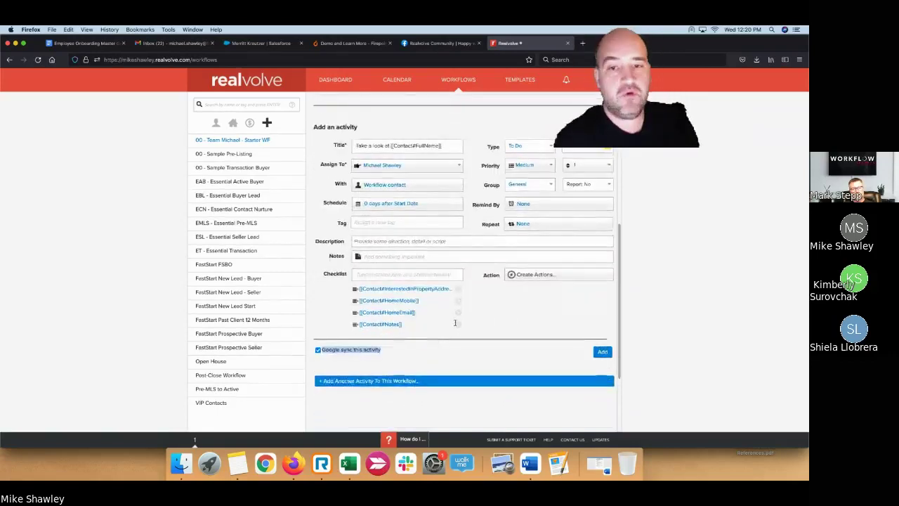
{"action": "scroll", "coordinate": [537, 276], "scroll_direction": "down", "scroll_amount": 1}
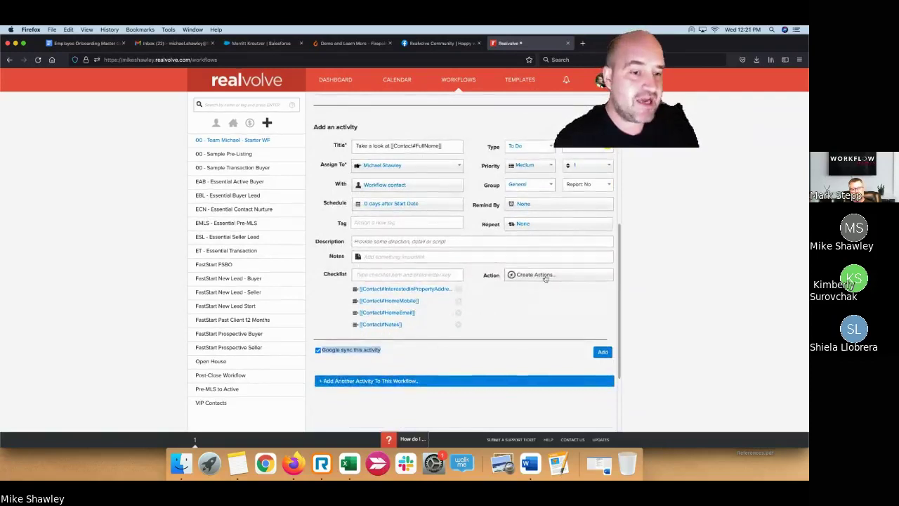
{"action": "left_click", "coordinate": [604, 353]}
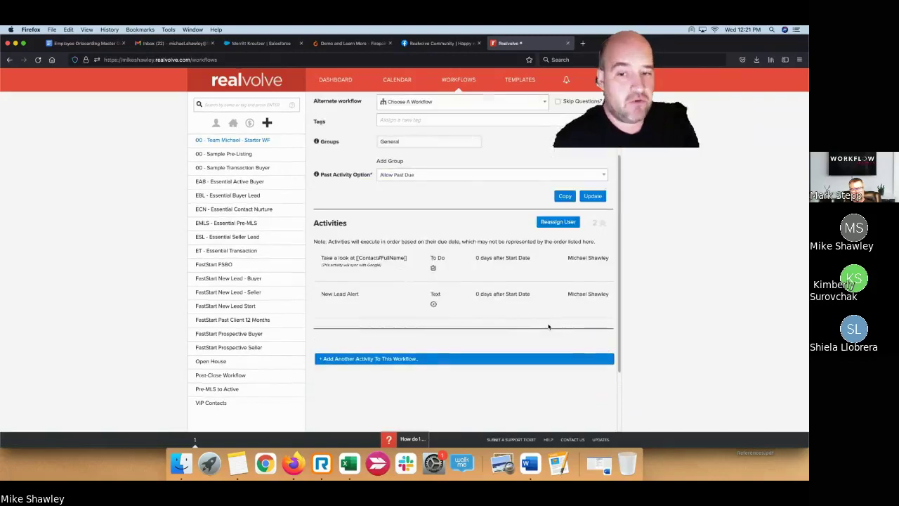
{"action": "mouse_move", "coordinate": [485, 303]}
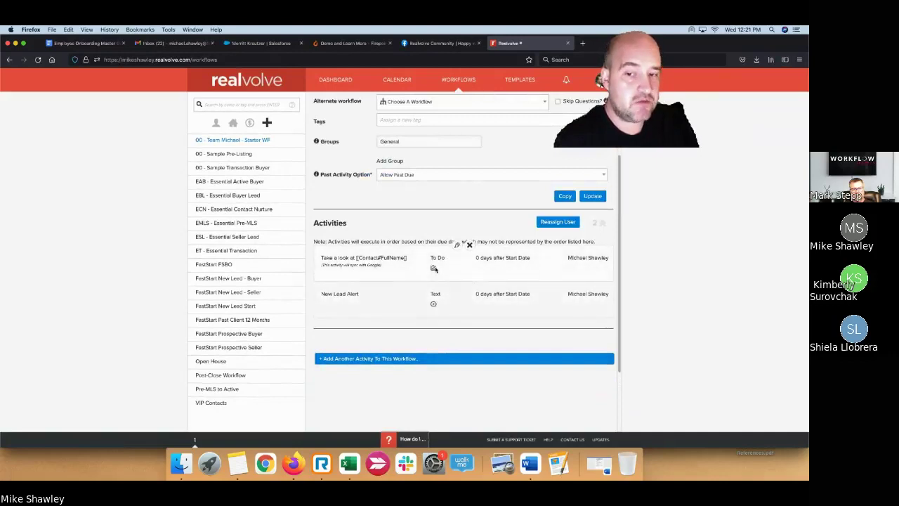
{"action": "mouse_move", "coordinate": [435, 269]}
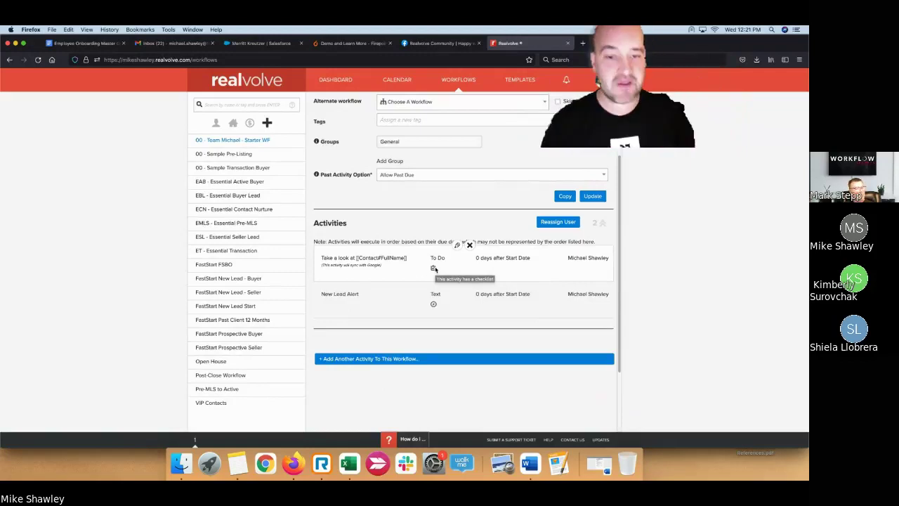
Step: Start another activity in the workflow and title it "Choose how to handle [[Contact#FullName]]" using the contact full name merge field
{"action": "left_click", "coordinate": [392, 361]}
{"action": "scroll", "coordinate": [393, 361], "scroll_direction": "down", "scroll_amount": 2}
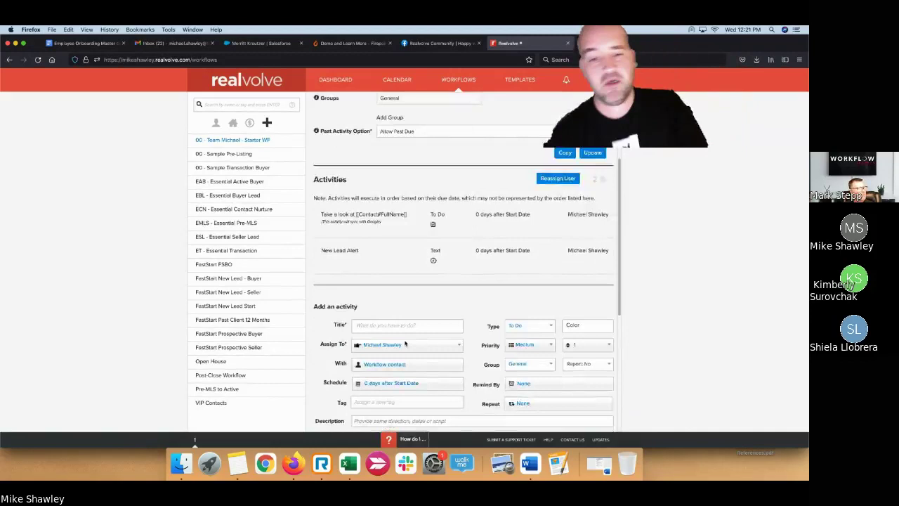
{"action": "left_click", "coordinate": [420, 301]}
{"action": "type", "text": "Choose "}
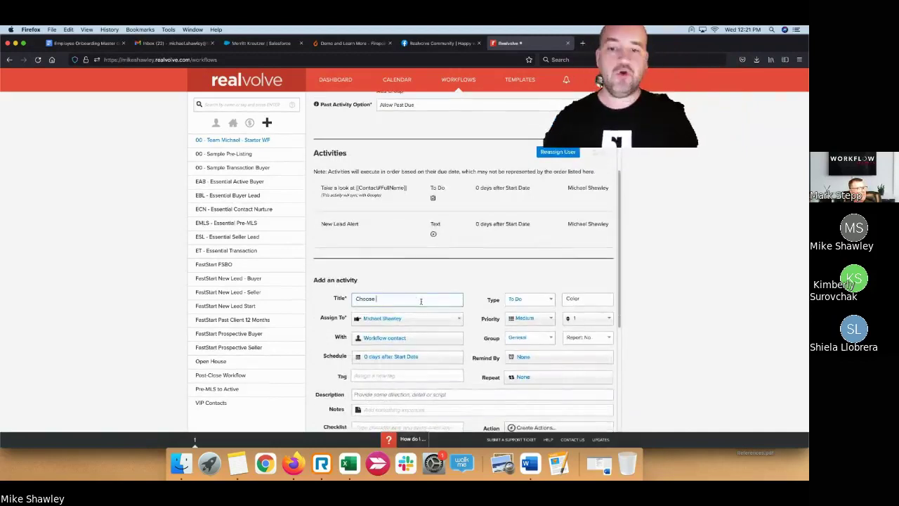
{"action": "type", "text": "how to"}
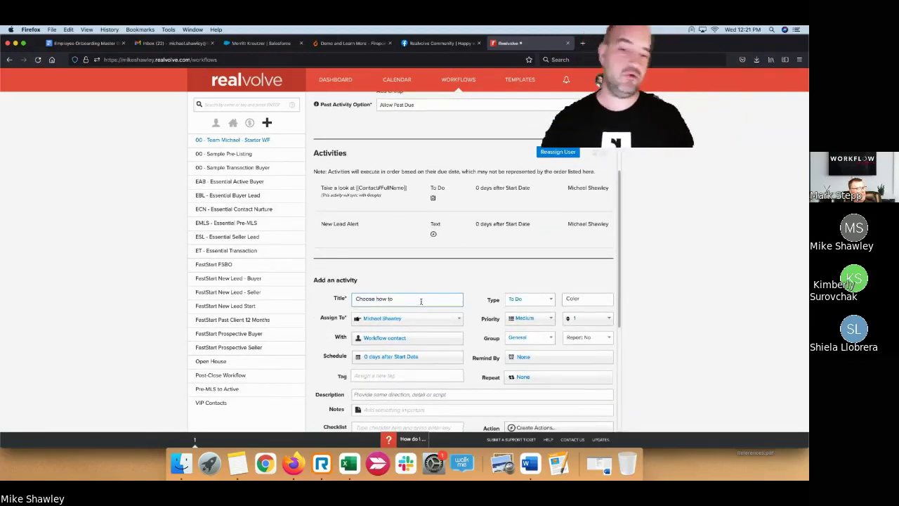
{"action": "type", "text": " handl"}
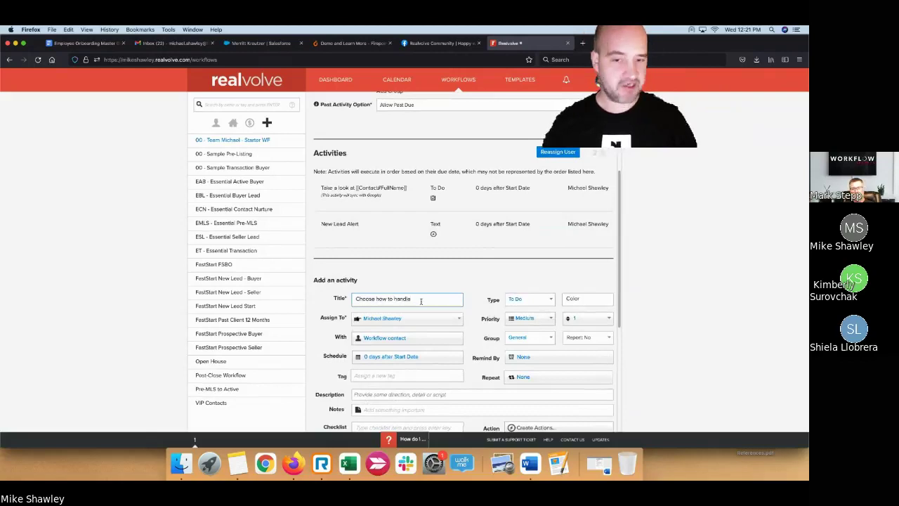
{"action": "type", "text": "e [["}
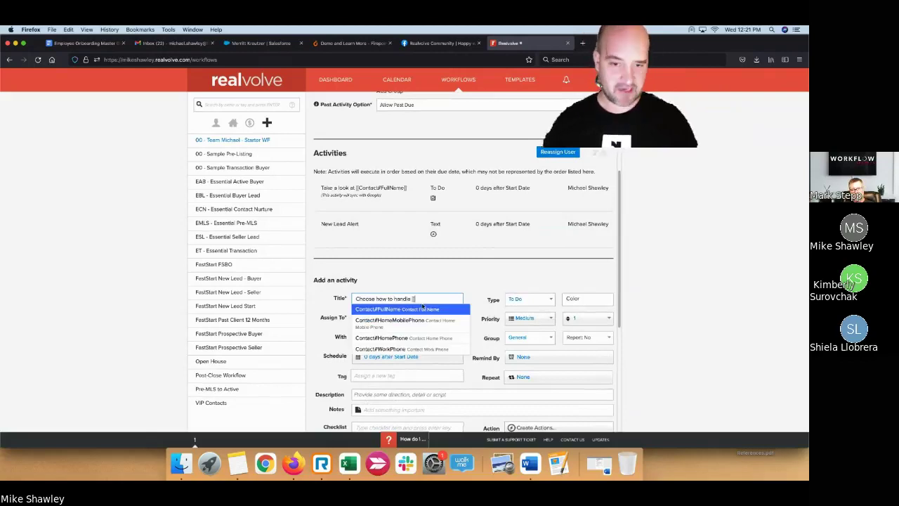
{"action": "left_click", "coordinate": [429, 311]}
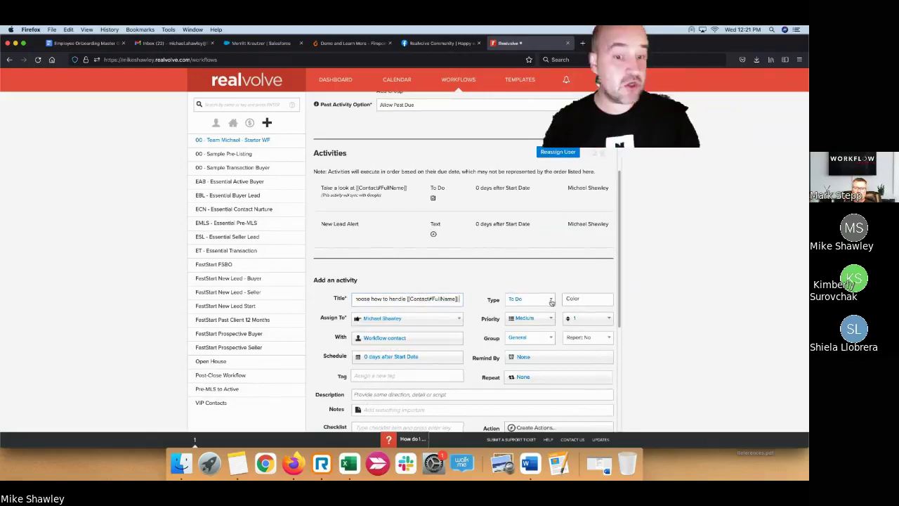
Step: Set the "Choose how to handle" activity's color to yellow
{"action": "left_click", "coordinate": [586, 302]}
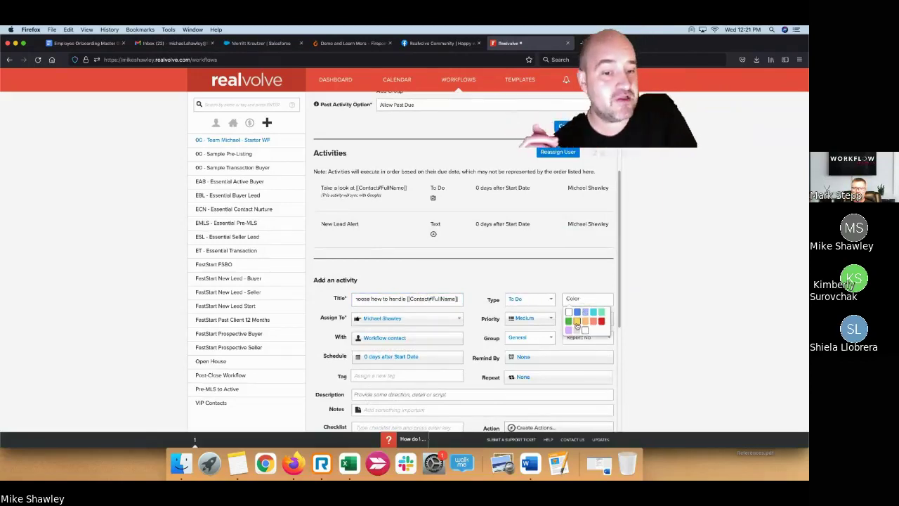
{"action": "left_click", "coordinate": [576, 322]}
{"action": "scroll", "coordinate": [491, 267], "scroll_direction": "down", "scroll_amount": 2}
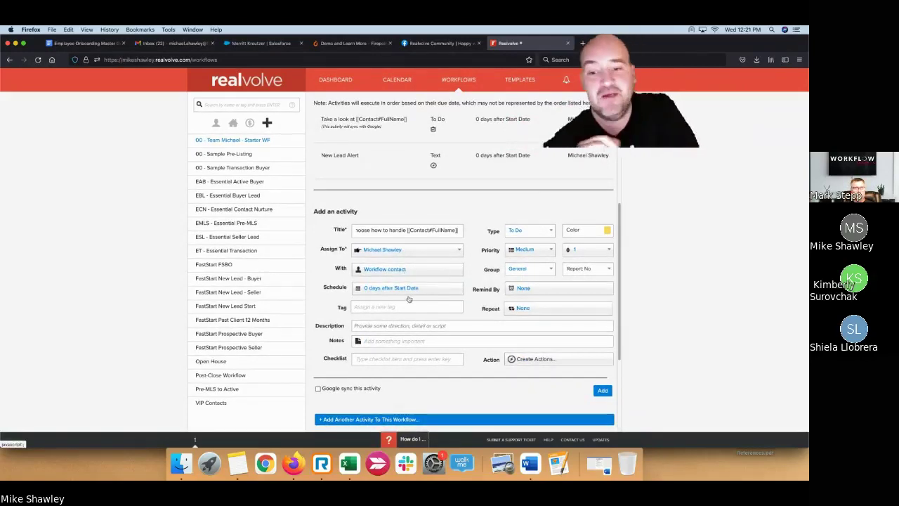
{"action": "left_click", "coordinate": [433, 358]}
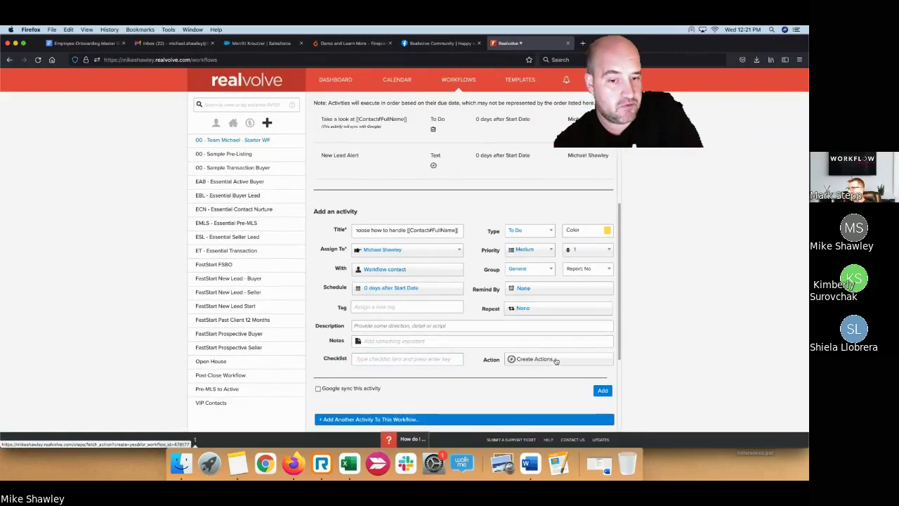
Step: Create an action for the "Choose how to handle" activity that starts the FastStart New Lead - Buyer workflow
{"action": "left_click", "coordinate": [534, 359]}
{"action": "scroll", "coordinate": [556, 361], "scroll_direction": "down", "scroll_amount": 5}
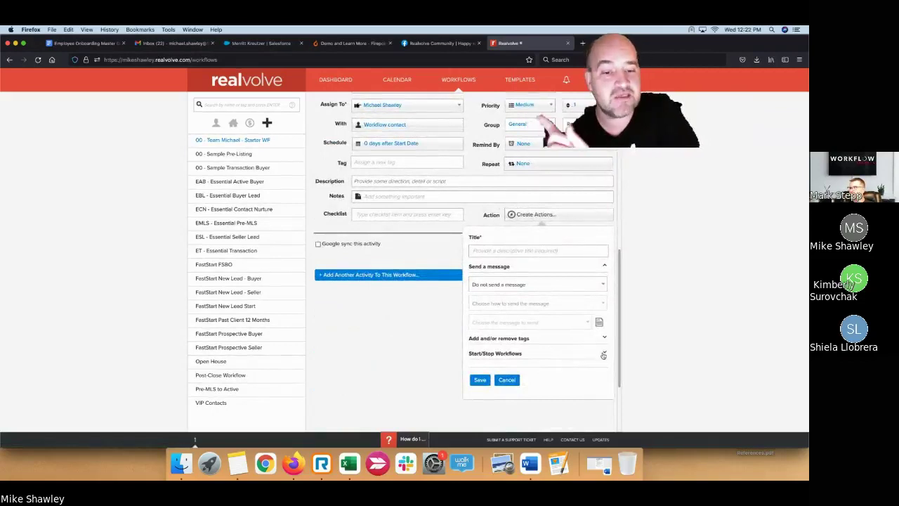
{"action": "left_click", "coordinate": [604, 267]}
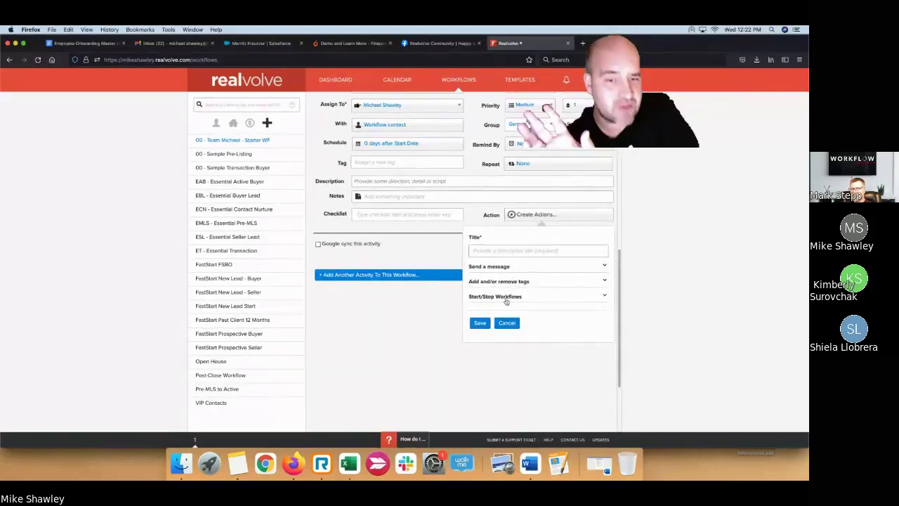
{"action": "left_click", "coordinate": [605, 297]}
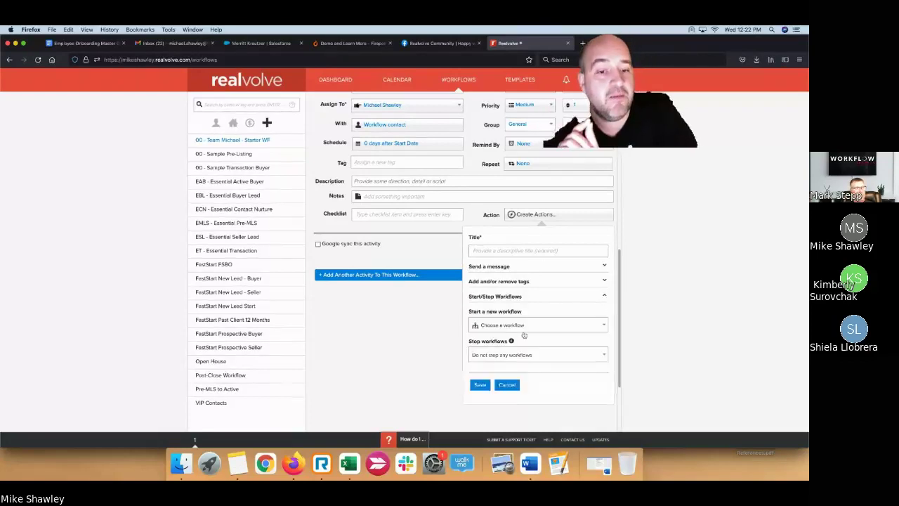
{"action": "left_click", "coordinate": [540, 326]}
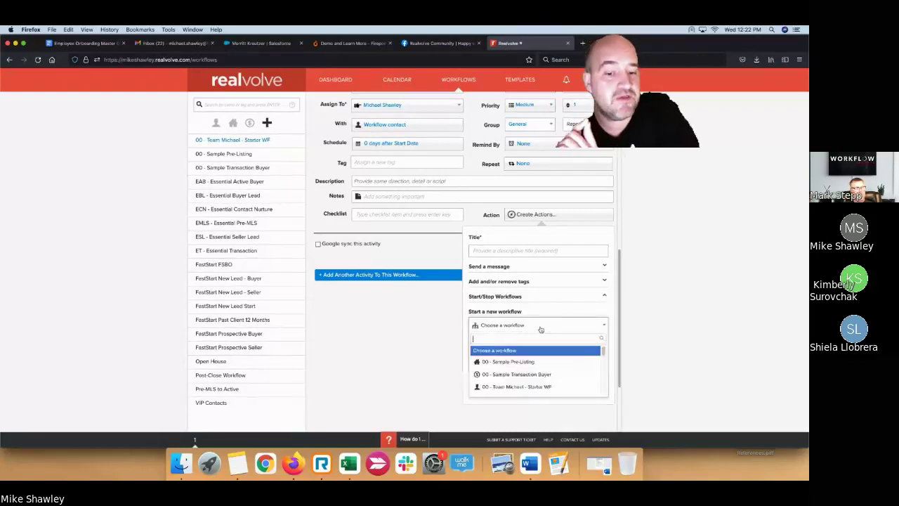
{"action": "scroll", "coordinate": [538, 357], "scroll_direction": "down", "scroll_amount": 5}
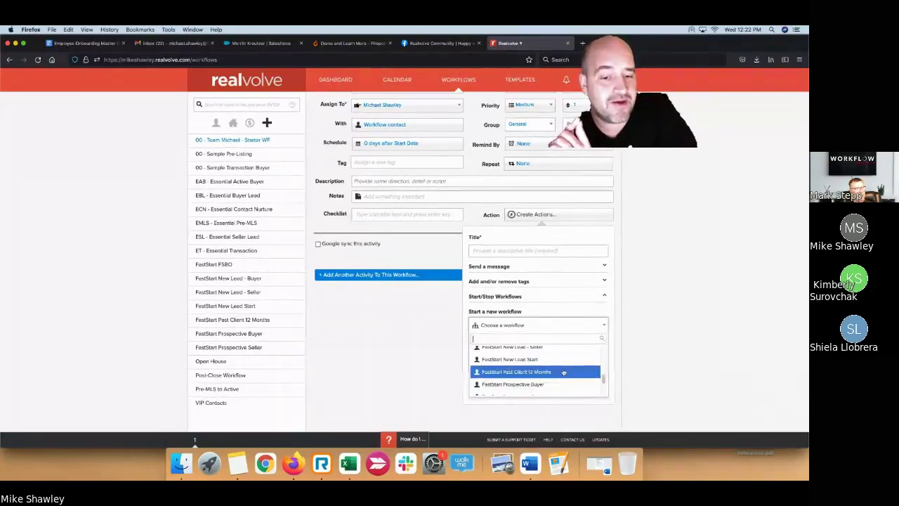
{"action": "scroll", "coordinate": [563, 365], "scroll_direction": "up", "scroll_amount": 1}
{"action": "left_click", "coordinate": [544, 354]}
Step: Title the action "This is A New Lead - Buyer" and save it to the activity
{"action": "left_click", "coordinate": [555, 251]}
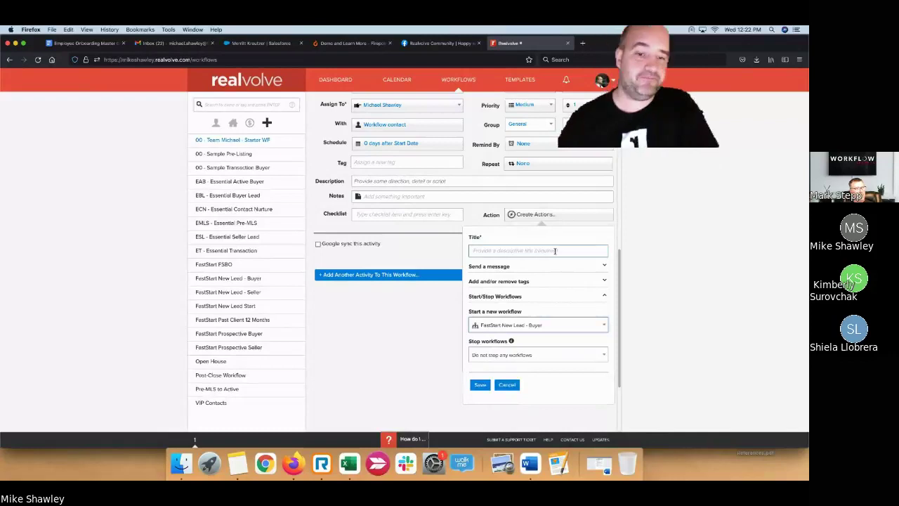
{"action": "left_click", "coordinate": [555, 251]}
{"action": "type", "text": "New L"}
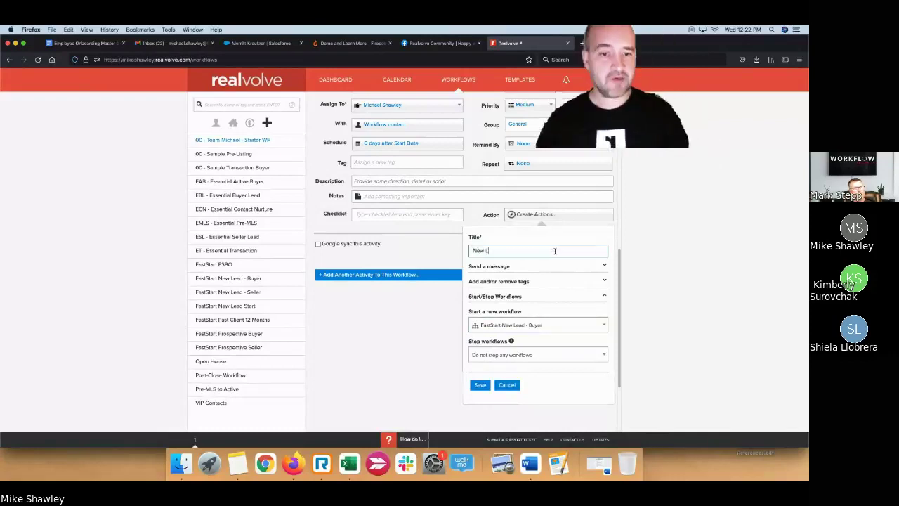
{"action": "type", "text": "ead Buyer"}
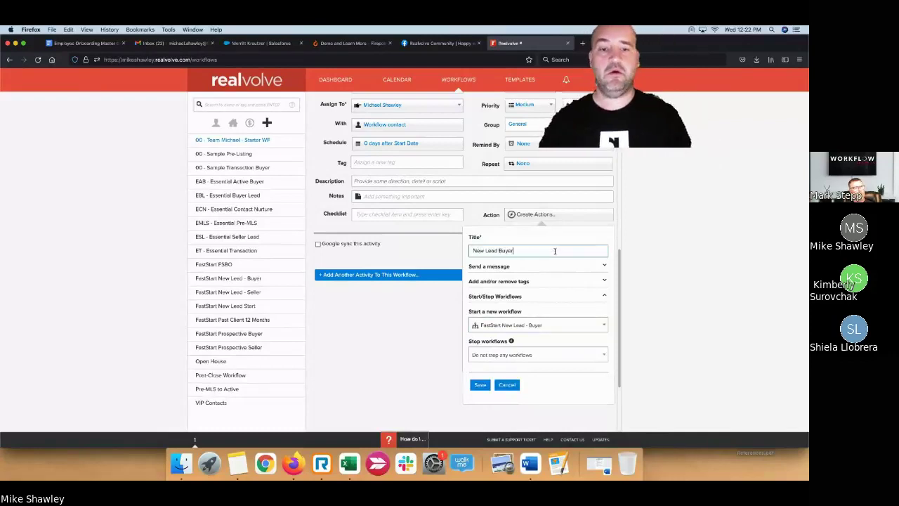
{"action": "left_click", "coordinate": [474, 253]}
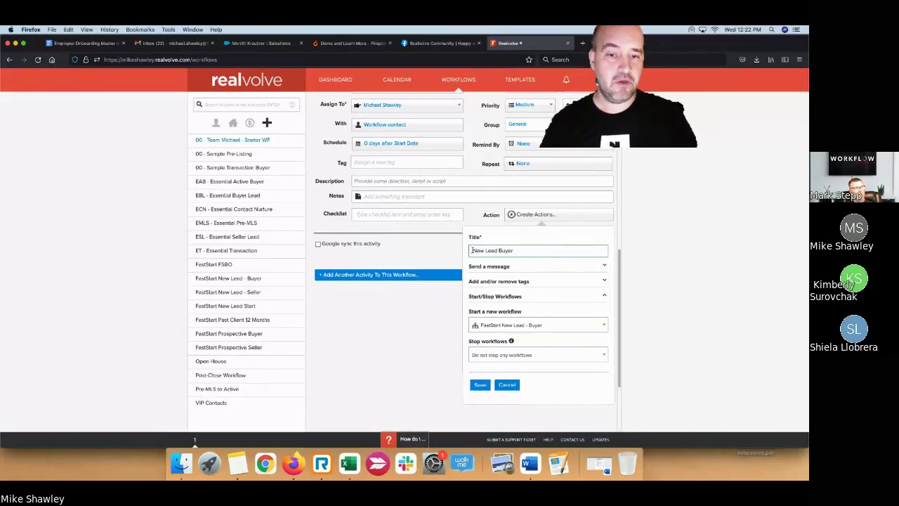
{"action": "type", "text": "This is A"}
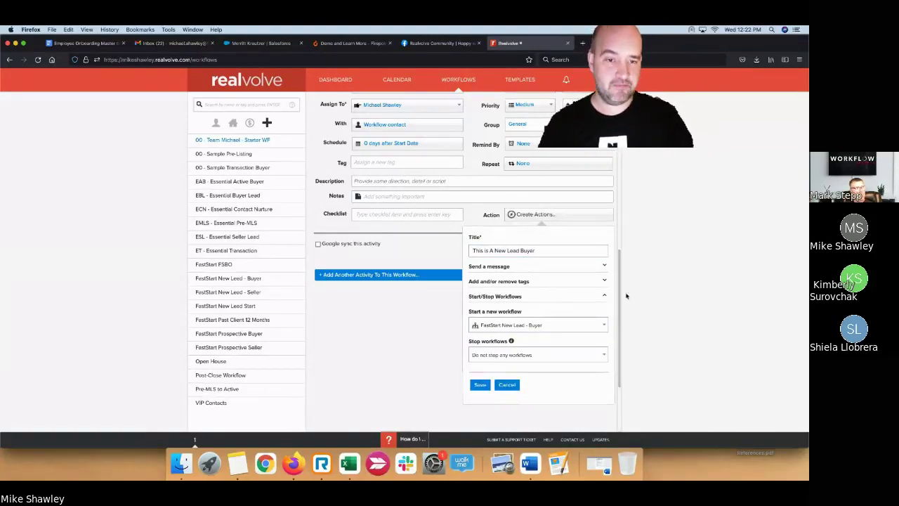
{"action": "left_click", "coordinate": [520, 250]}
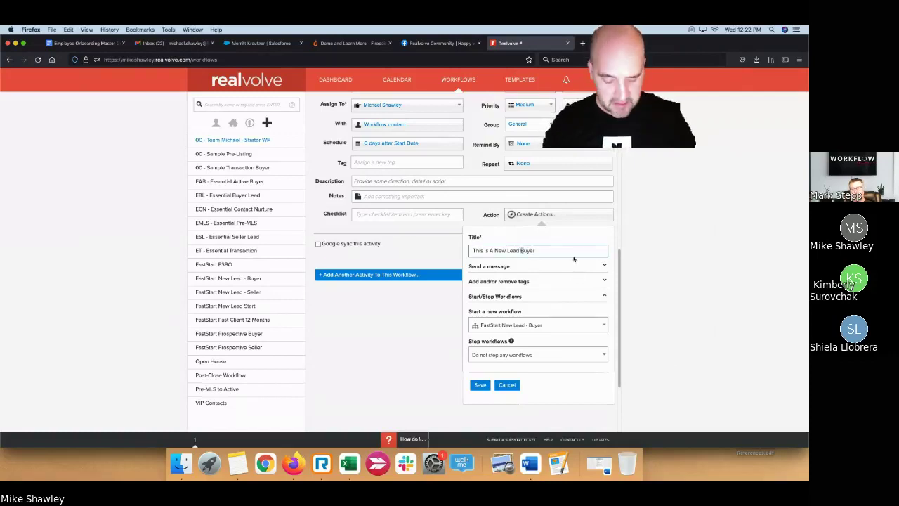
{"action": "type", "text": "-"}
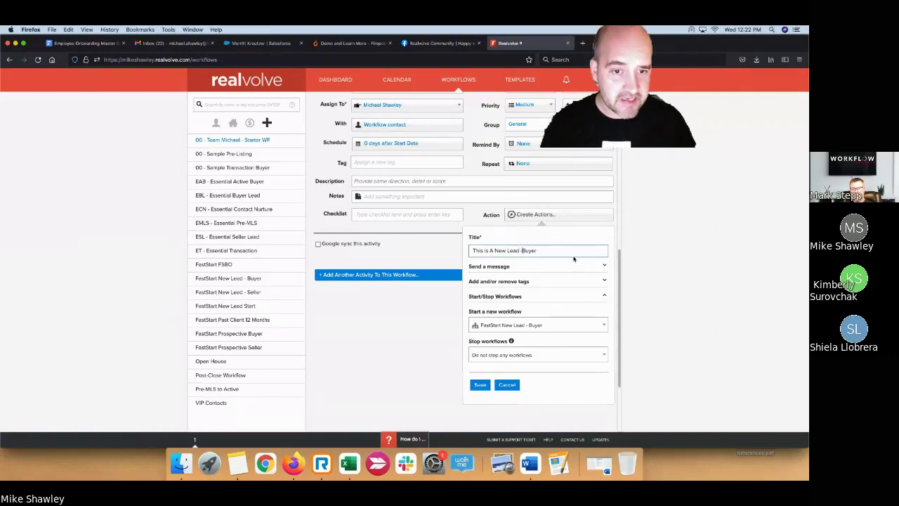
{"action": "left_click", "coordinate": [481, 386]}
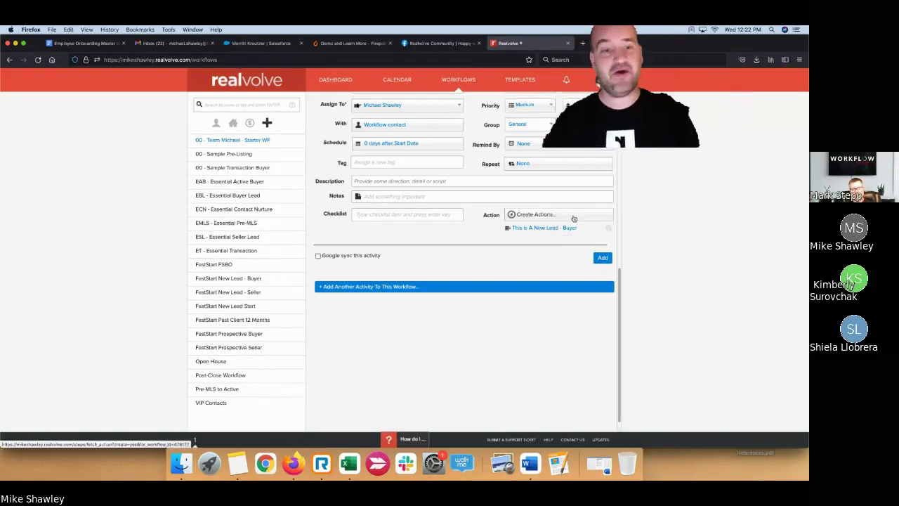
Step: Start a second action for the "Choose how to handle" activity and title it "This is a New Lead - Seller"
{"action": "left_click", "coordinate": [574, 217]}
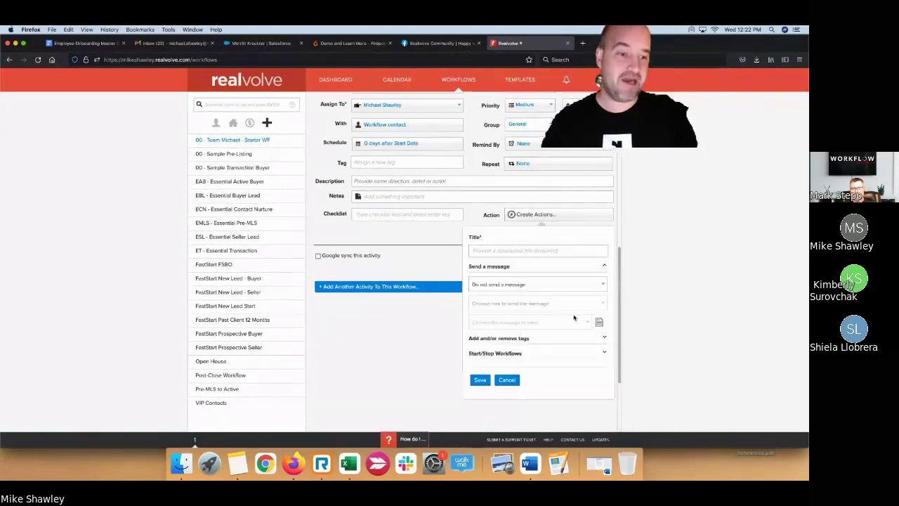
{"action": "left_click", "coordinate": [559, 249]}
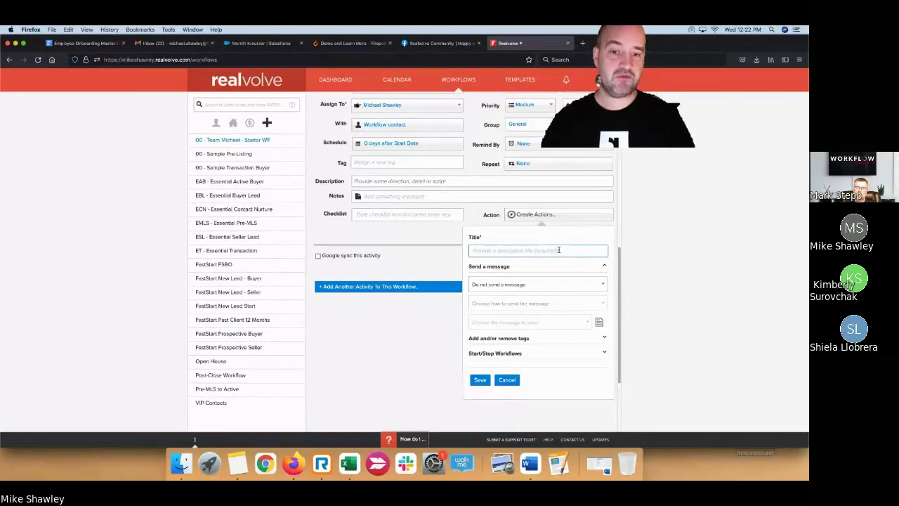
{"action": "type", "text": "This is a"}
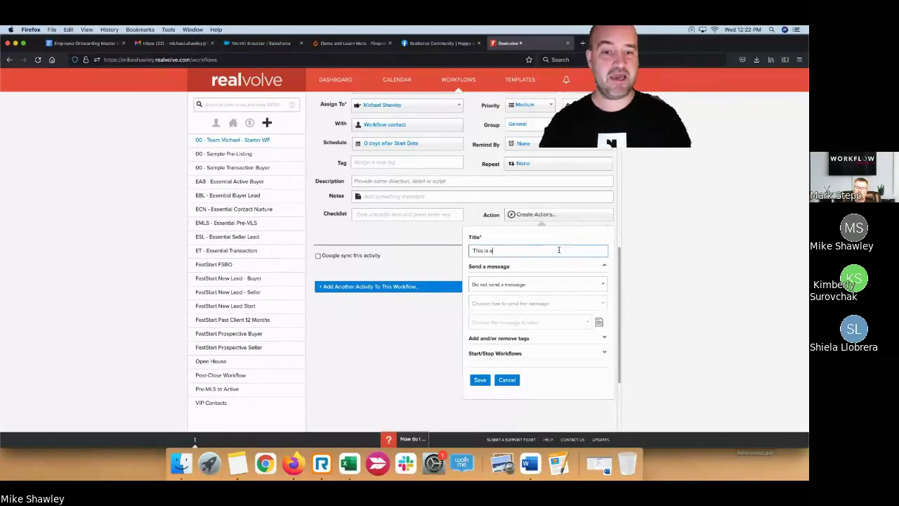
{"action": "type", "text": " New Lead - Seller"}
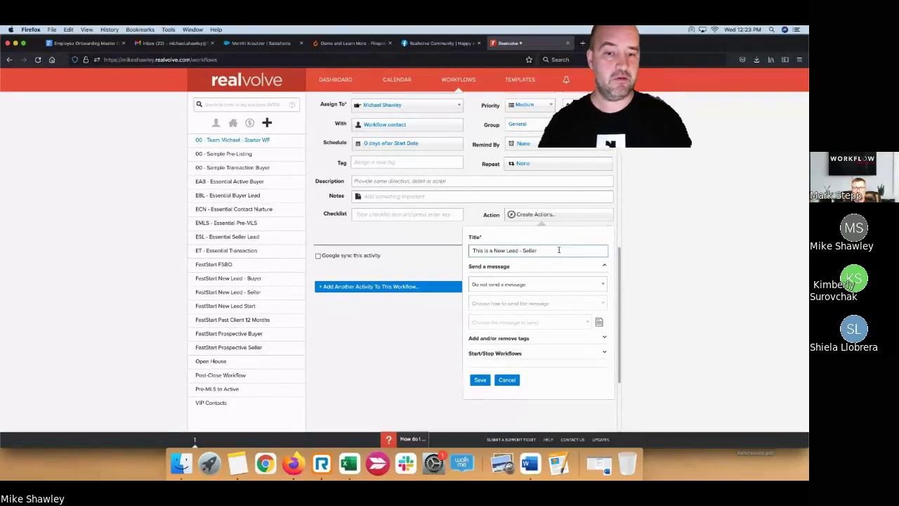
{"action": "left_click", "coordinate": [566, 289]}
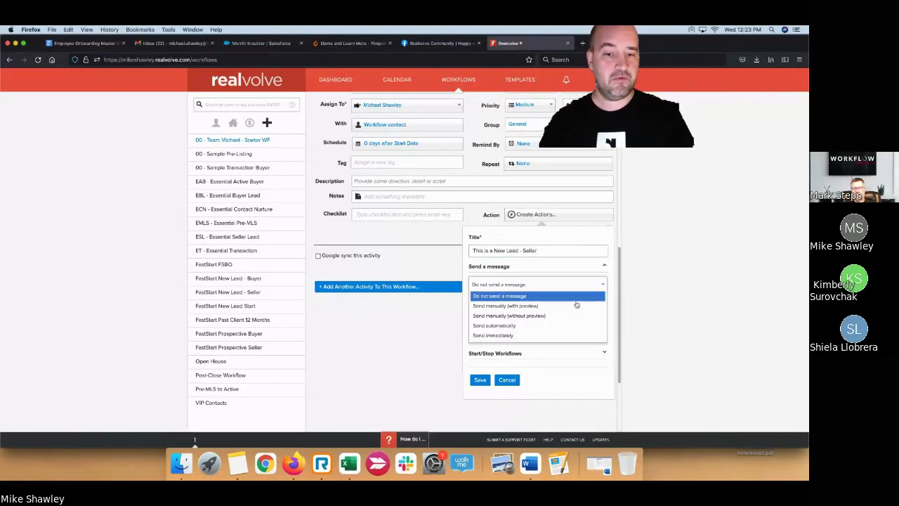
{"action": "left_click", "coordinate": [611, 314]}
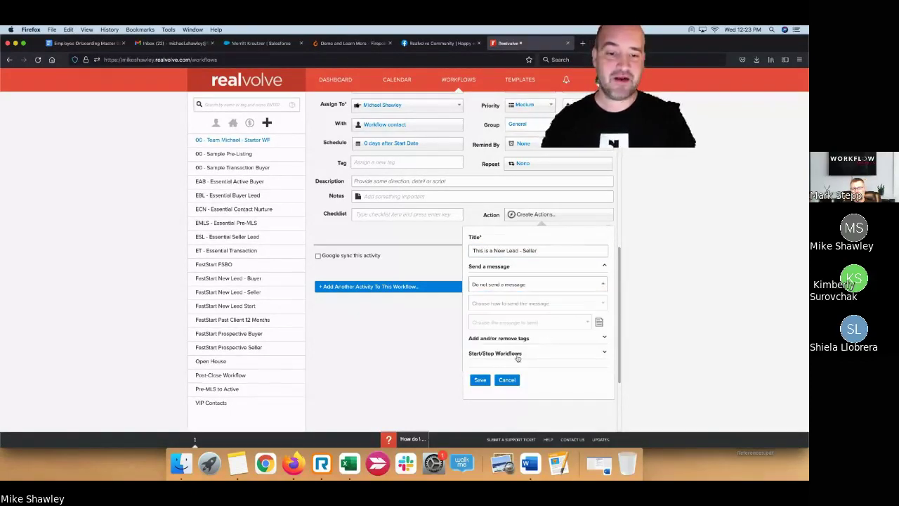
Step: Have the seller action start the FastStart New Lead - Seller workflow and save it to the activity
{"action": "left_click", "coordinate": [519, 357]}
{"action": "scroll", "coordinate": [563, 356], "scroll_direction": "down", "scroll_amount": 3}
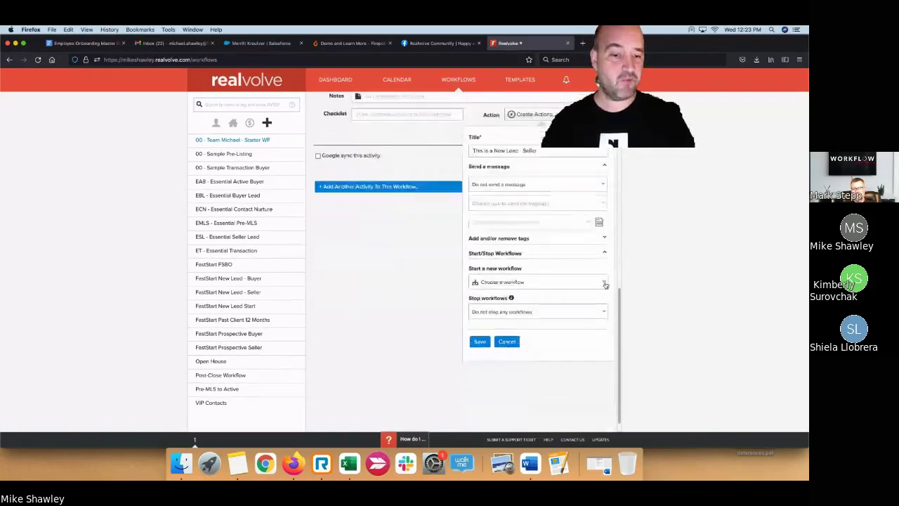
{"action": "left_click", "coordinate": [548, 281]}
{"action": "type", "text": "se"}
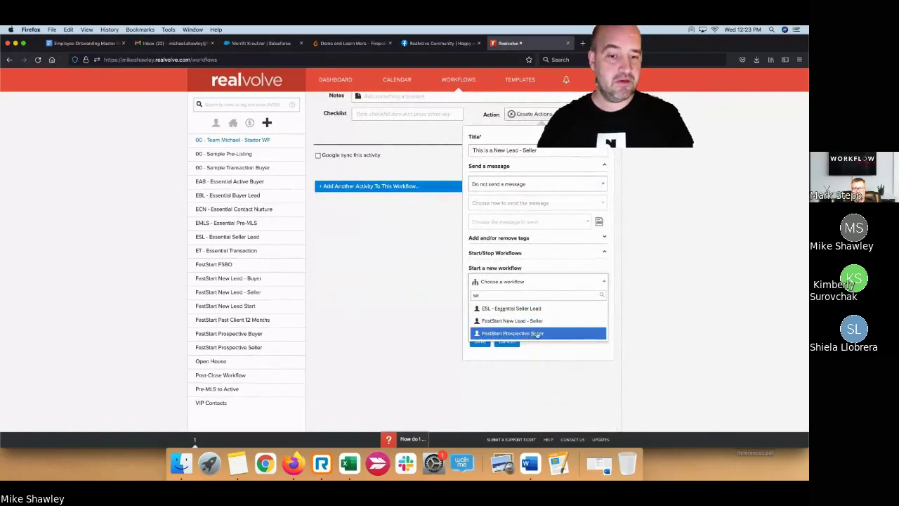
{"action": "left_click", "coordinate": [537, 321]}
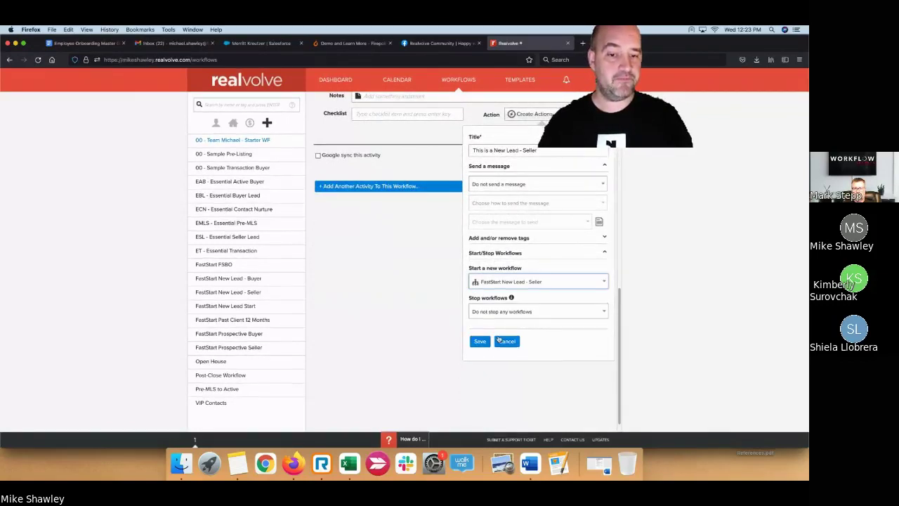
{"action": "left_click", "coordinate": [483, 342]}
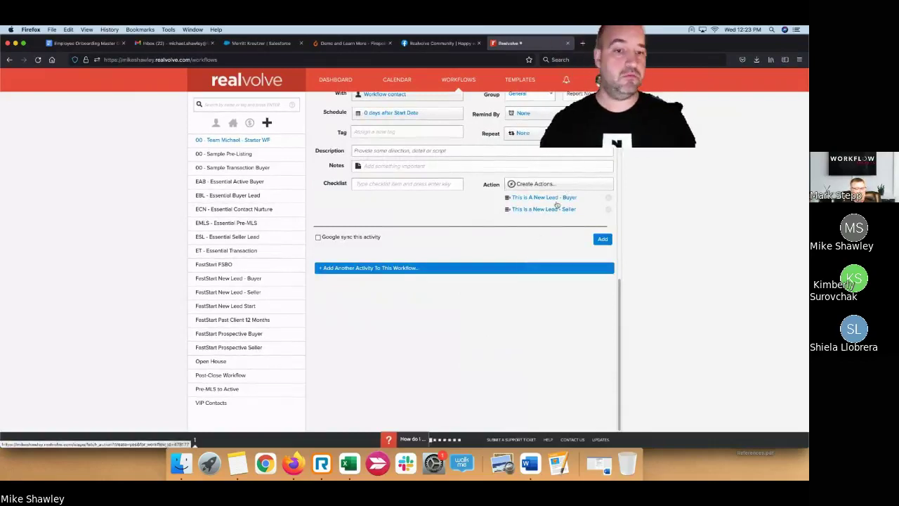
Step: Start a third action for the activity and title it "This is a Long-Term Buyer"
{"action": "left_click", "coordinate": [533, 183]}
{"action": "left_click", "coordinate": [519, 219]}
{"action": "type", "text": "Th"}
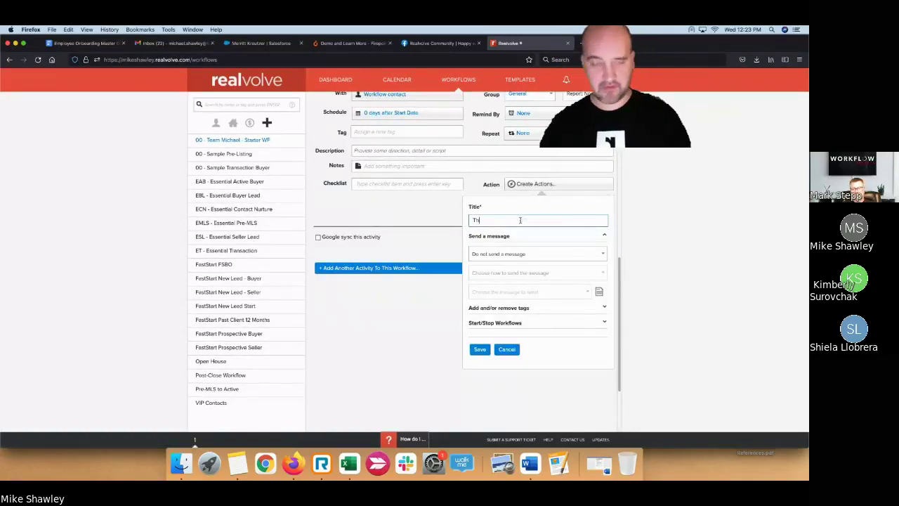
{"action": "type", "text": "is "}
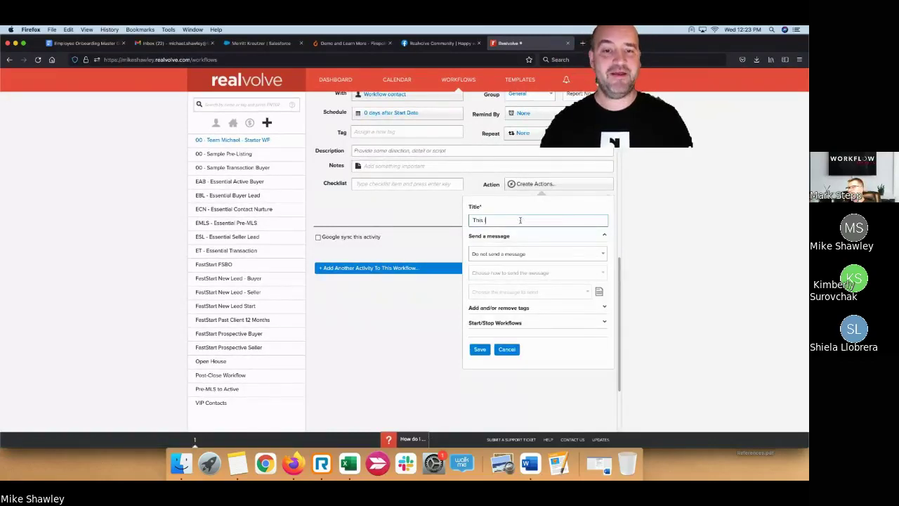
{"action": "type", "text": "is a"}
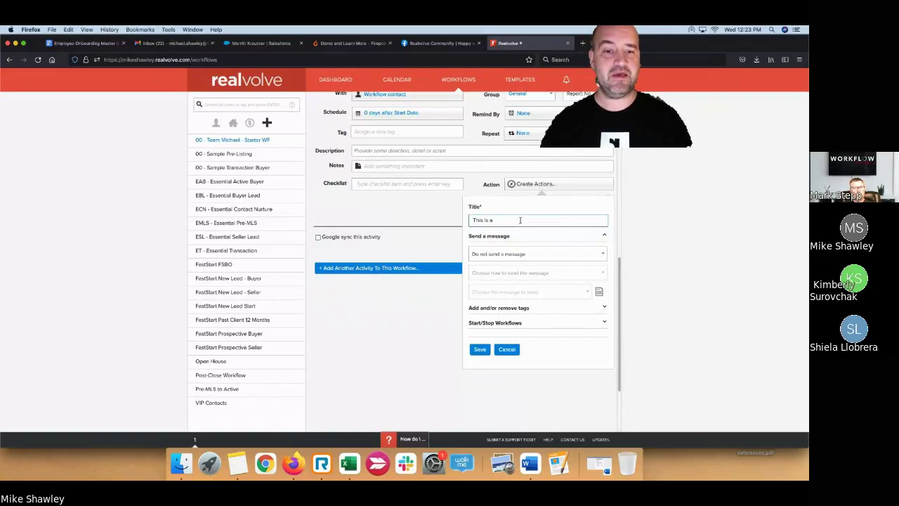
{"action": "type", "text": " Long-Term"}
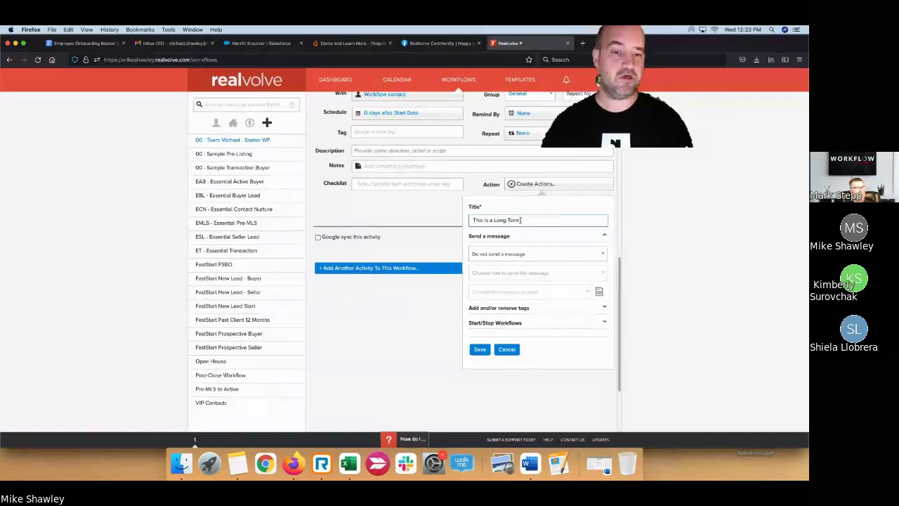
{"action": "type", "text": " Buyer"}
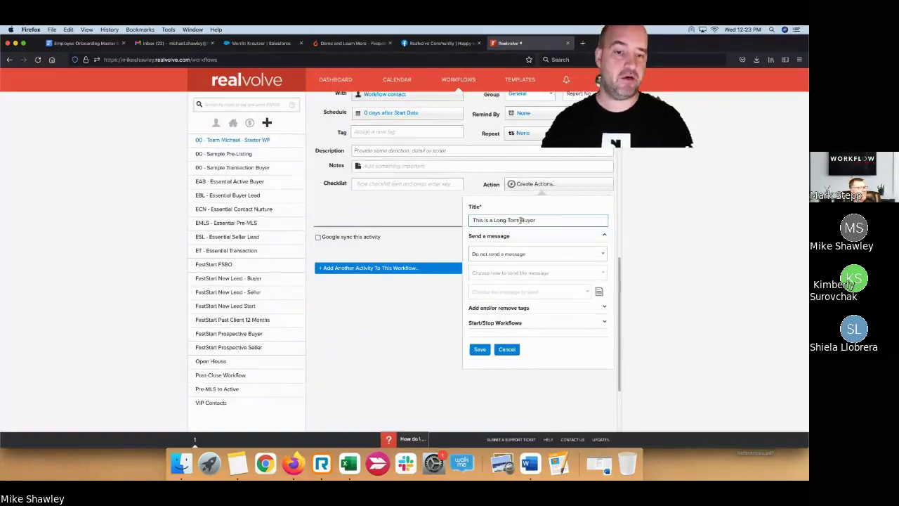
Step: Have the long-term buyer action start the FastStart Prospective Buyer workflow and save it to the activity
{"action": "left_click", "coordinate": [604, 322]}
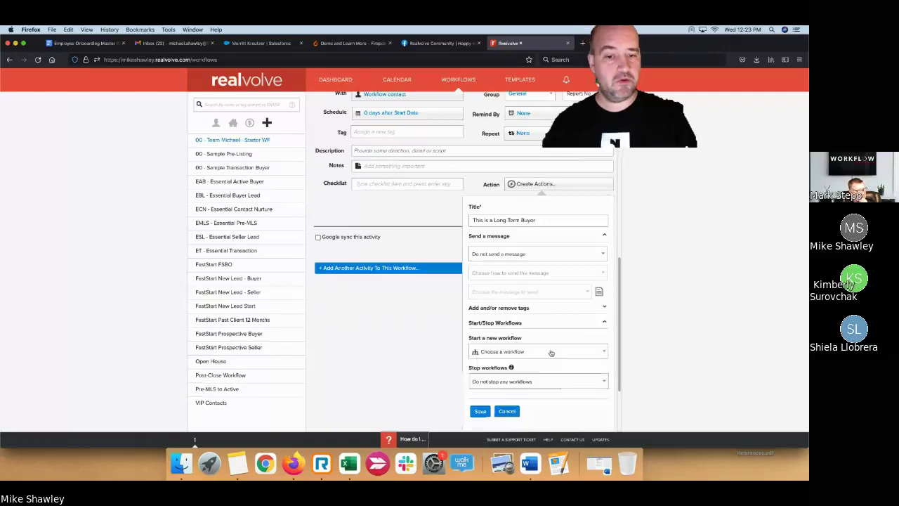
{"action": "left_click", "coordinate": [551, 352]}
{"action": "type", "text": "b"}
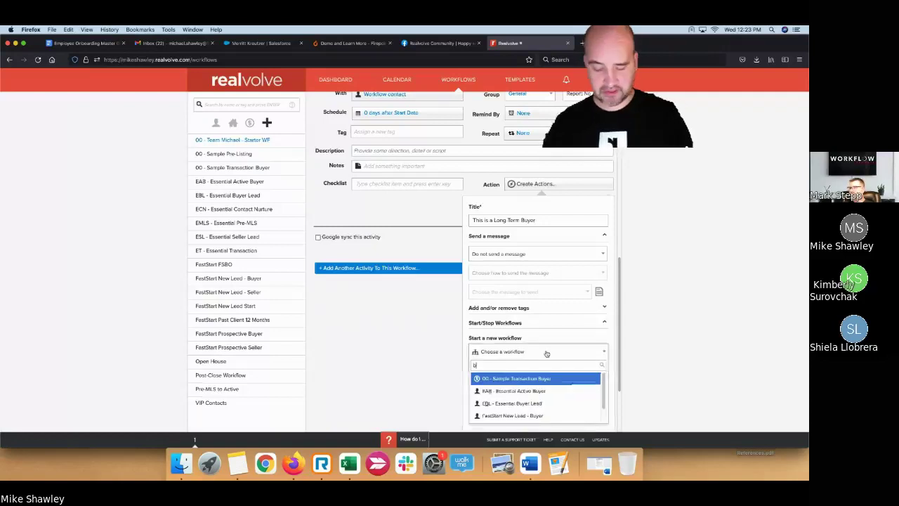
{"action": "type", "text": "uyer"}
{"action": "scroll", "coordinate": [533, 396], "scroll_direction": "down", "scroll_amount": 1}
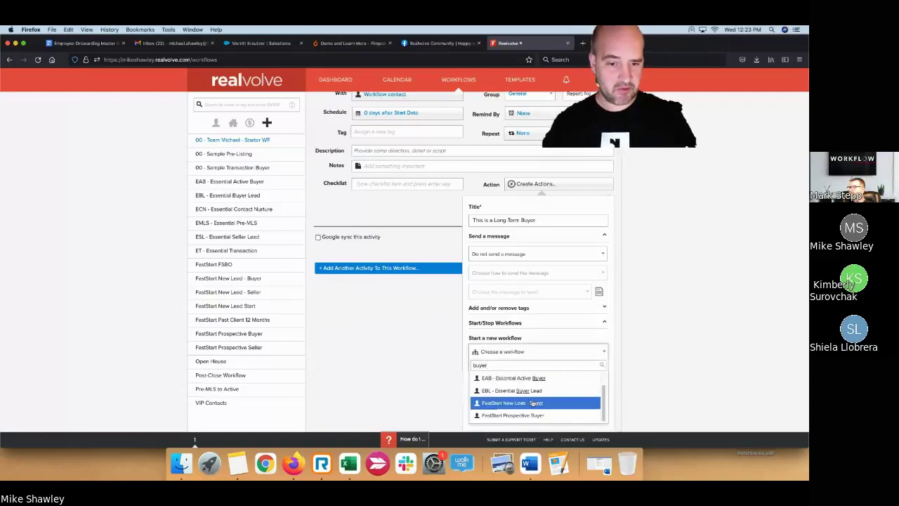
{"action": "left_click", "coordinate": [532, 415]}
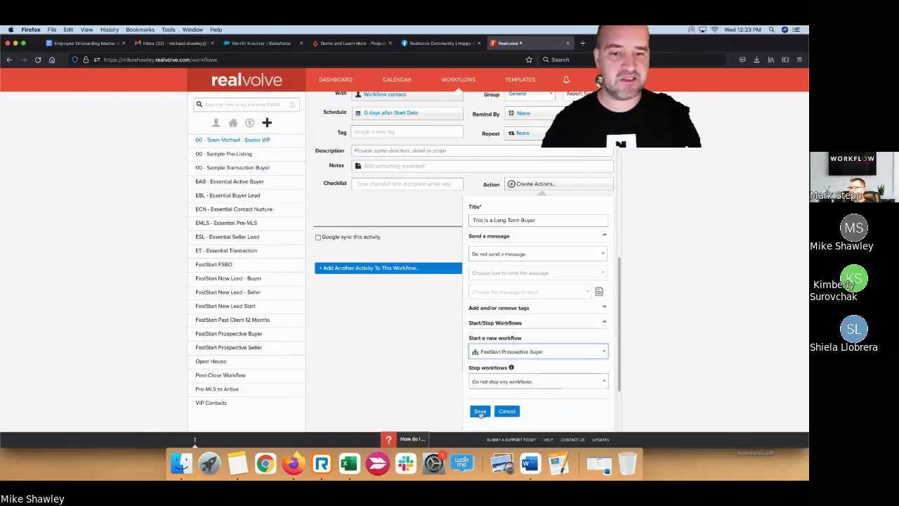
{"action": "left_click", "coordinate": [480, 413]}
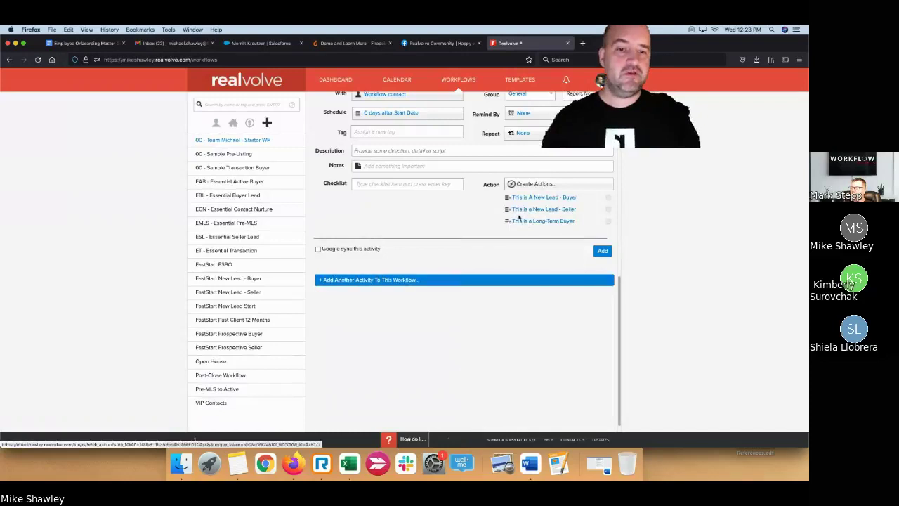
Step: Start a fourth action for the activity and title it "This is a Long-Term Seller"
{"action": "left_click", "coordinate": [603, 251]}
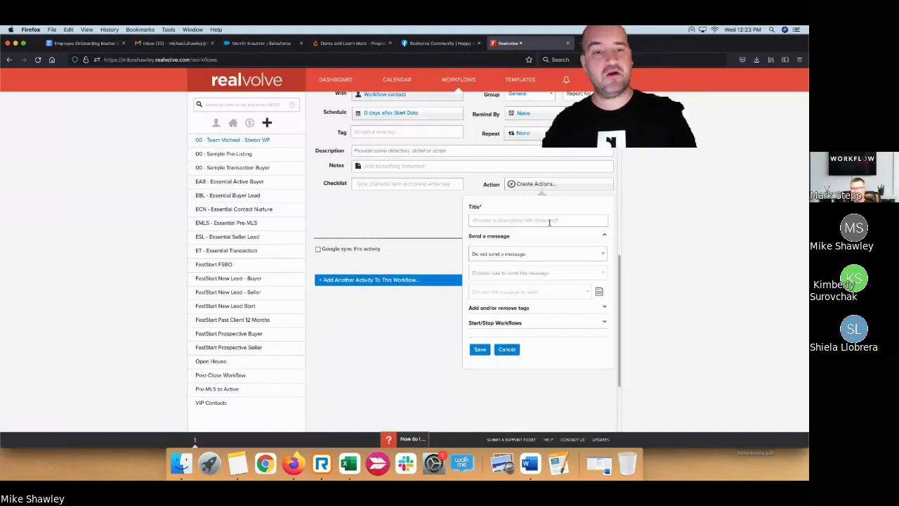
{"action": "left_click", "coordinate": [552, 220]}
{"action": "type", "text": "This is a "}
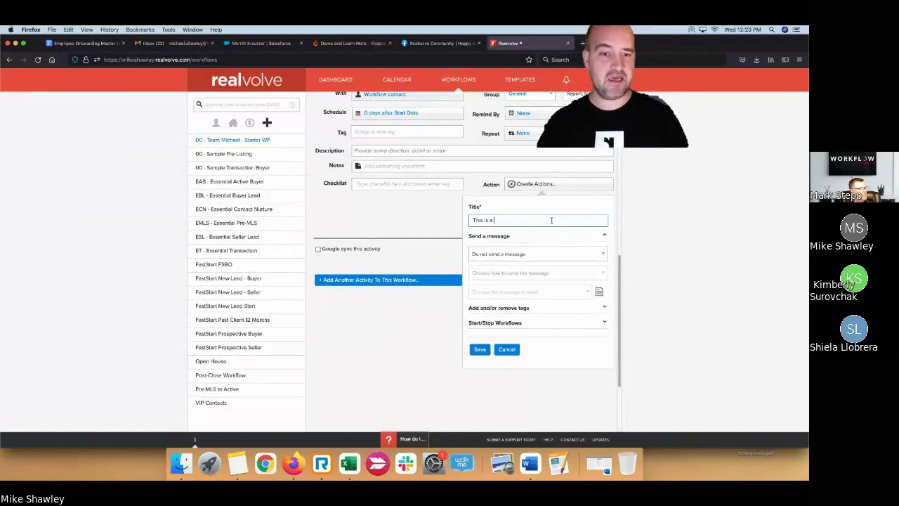
{"action": "type", "text": "Long"}
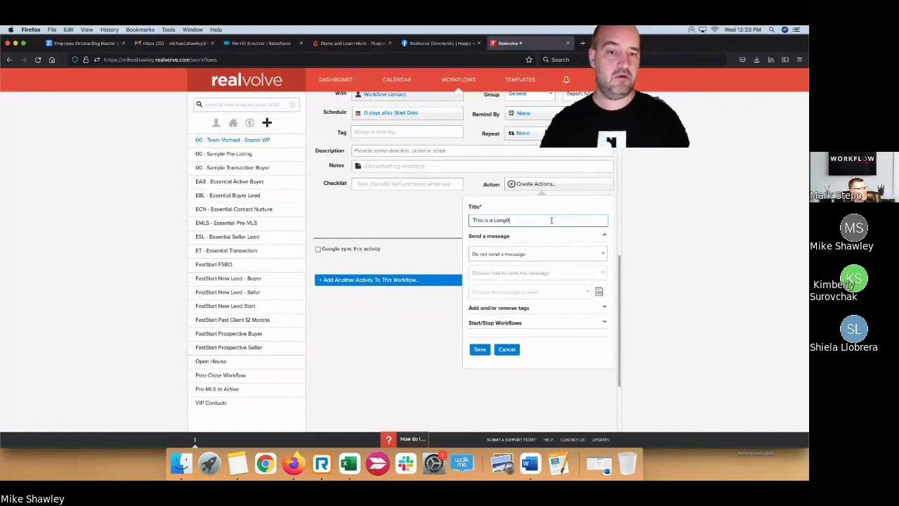
{"action": "type", "text": "-"}
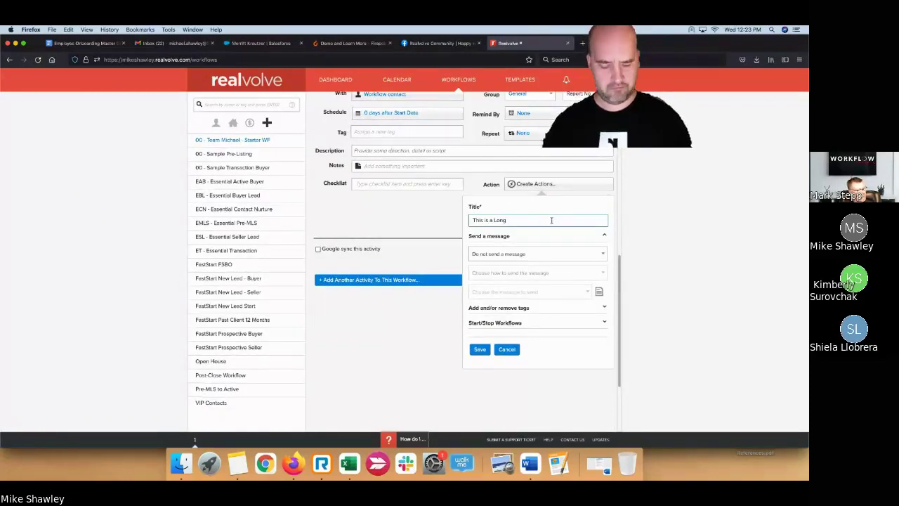
{"action": "type", "text": "Term Seller"}
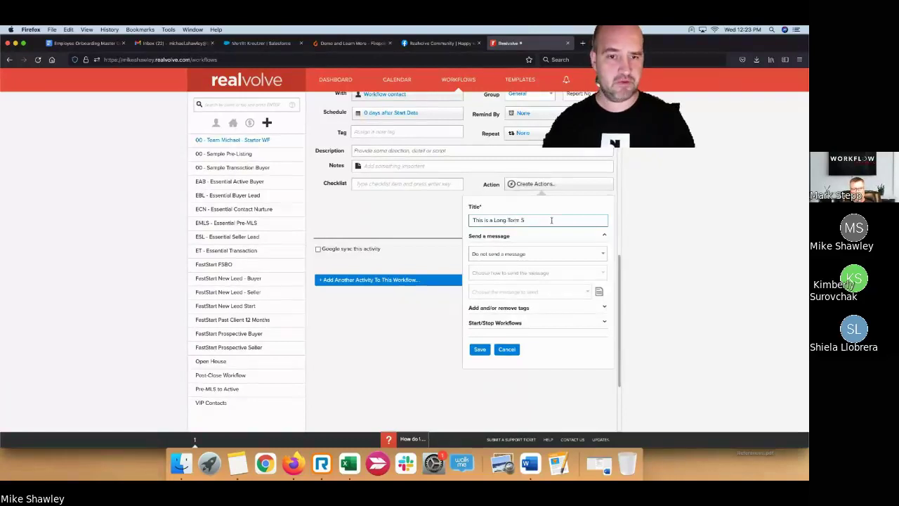
Step: Have the long-term seller action start the FastStart Prospective Seller workflow and save it to the activity
{"action": "left_click", "coordinate": [570, 325]}
{"action": "left_click", "coordinate": [553, 352]}
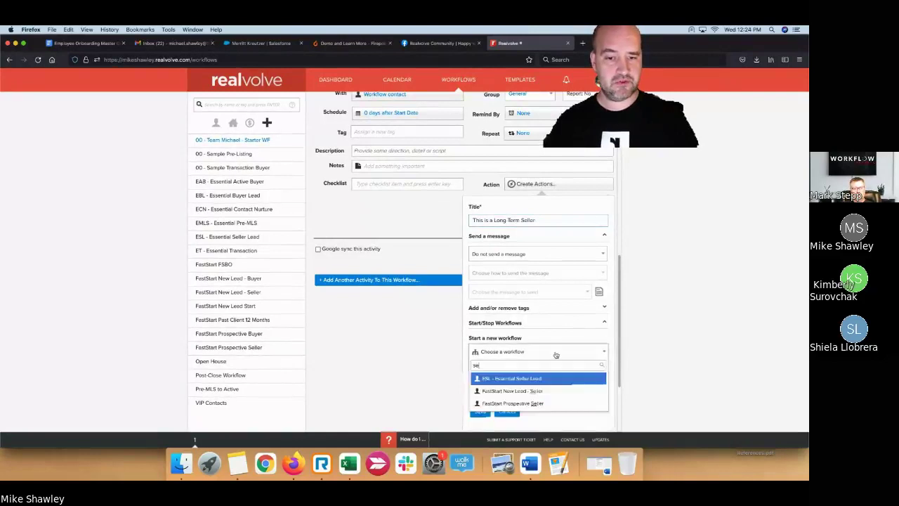
{"action": "type", "text": "se"}
{"action": "left_click", "coordinate": [538, 403]}
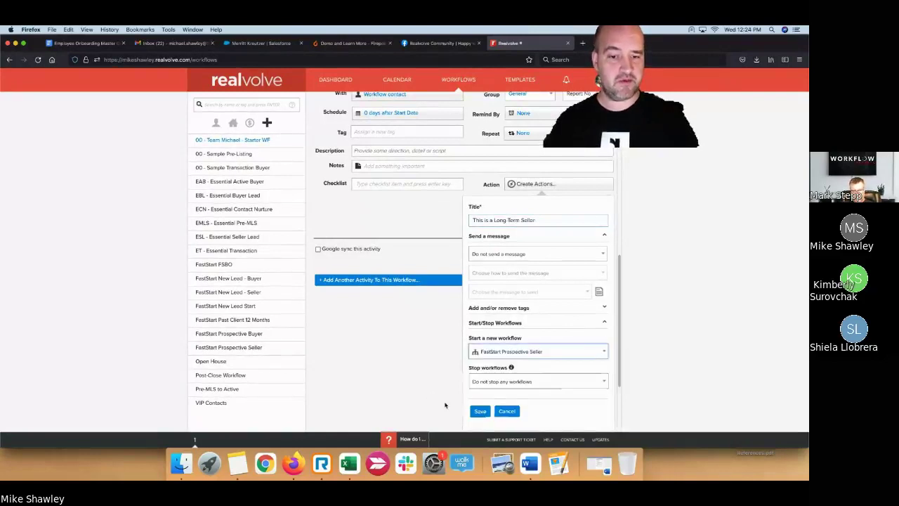
{"action": "left_click", "coordinate": [480, 411]}
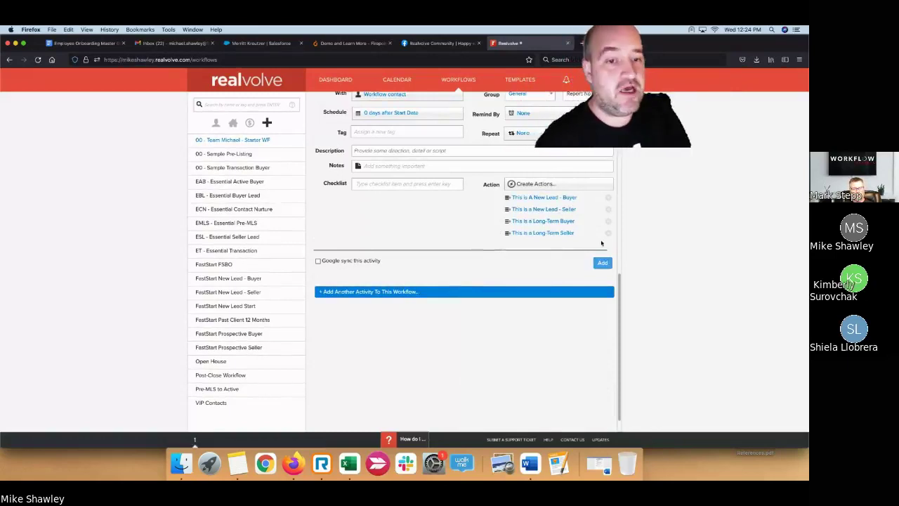
Step: Retitle the new buyer lead action "This is a New Lead - Buyer" with a lowercase "a", then add the finished activity to the workflow
{"action": "left_click", "coordinate": [547, 198]}
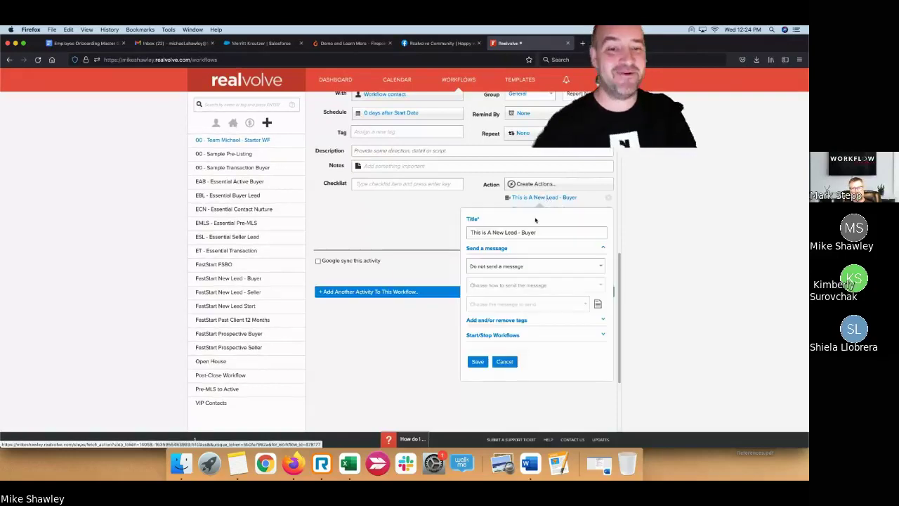
{"action": "left_click", "coordinate": [490, 233]}
{"action": "key", "text": "BackSpace"}
{"action": "type", "text": "a"}
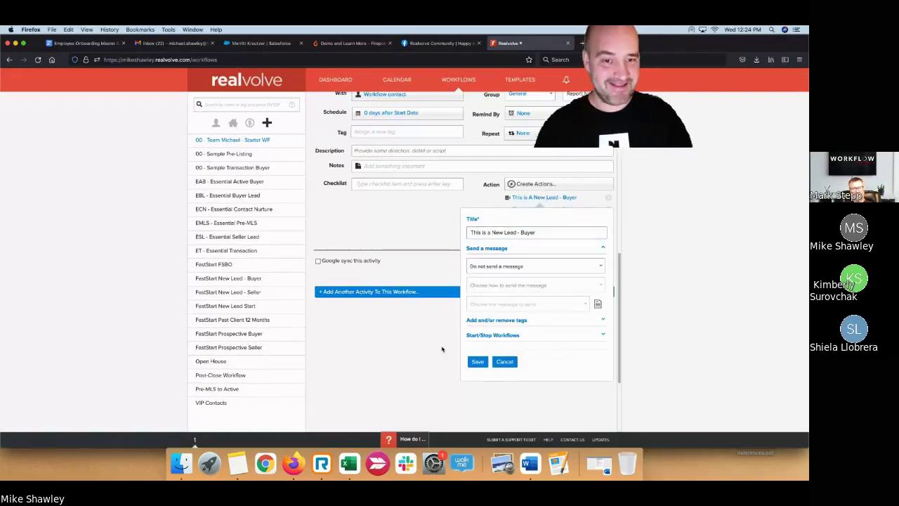
{"action": "left_click", "coordinate": [477, 361]}
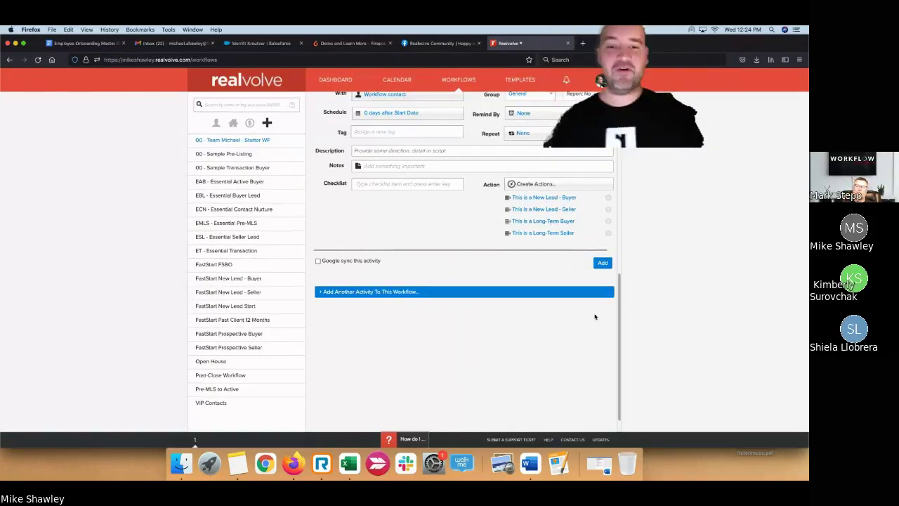
{"action": "left_click", "coordinate": [603, 264]}
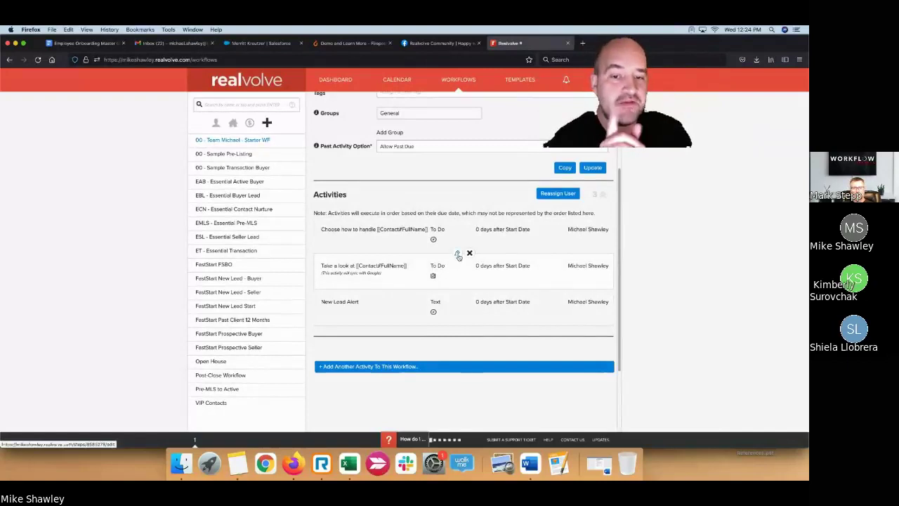
Step: Set the priority order number of the "Take a look at [[Contact#FullName]]" activity to 2 and update it
{"action": "left_click", "coordinate": [458, 257]}
{"action": "scroll", "coordinate": [458, 257], "scroll_direction": "down", "scroll_amount": 2}
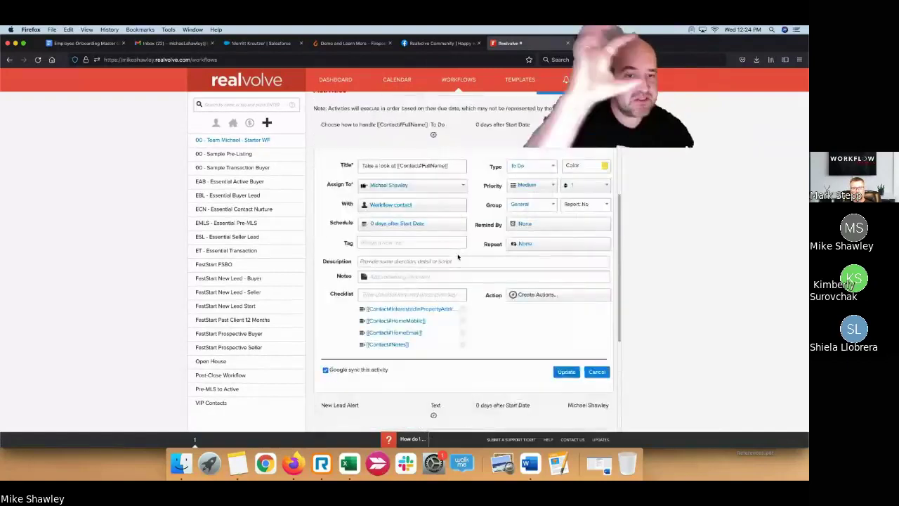
{"action": "left_click", "coordinate": [585, 184]}
{"action": "left_click", "coordinate": [582, 205]}
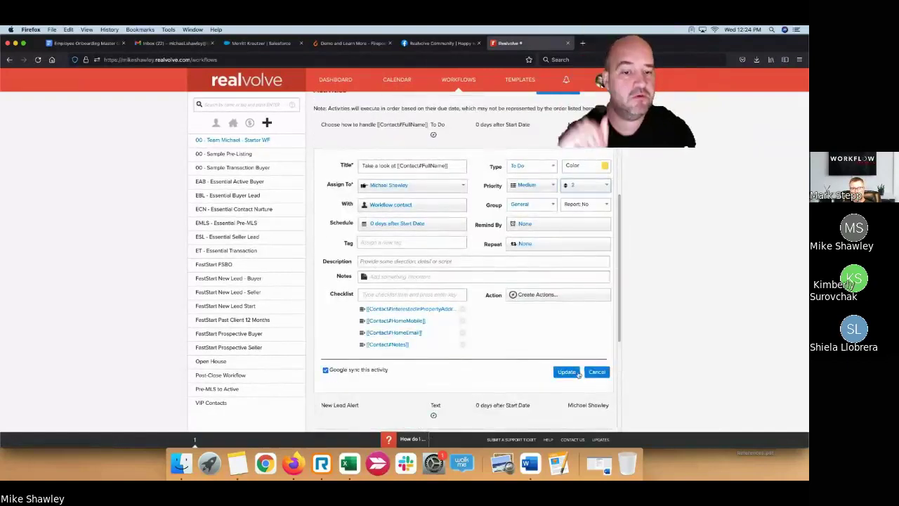
{"action": "left_click", "coordinate": [568, 372]}
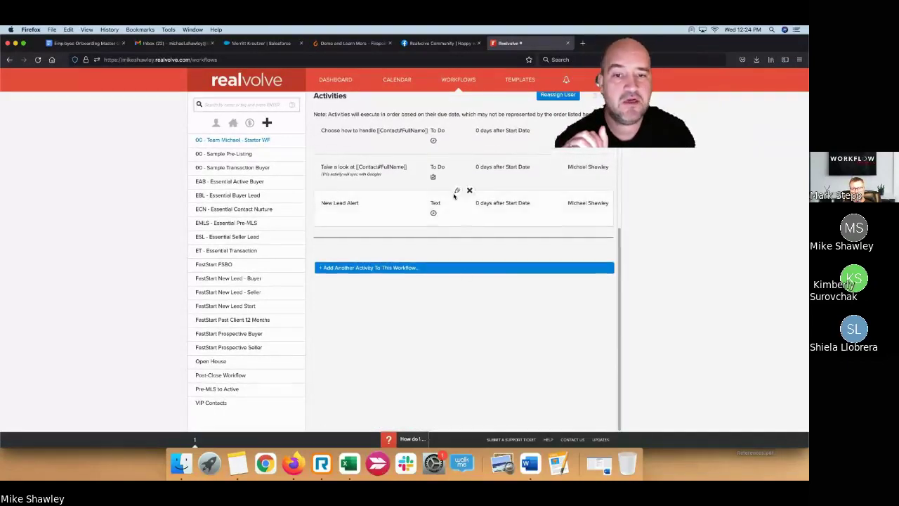
Step: Set the priority order number of the New Lead Alert text activity and update the activity
{"action": "left_click", "coordinate": [457, 193]}
{"action": "scroll", "coordinate": [534, 211], "scroll_direction": "down", "scroll_amount": 1}
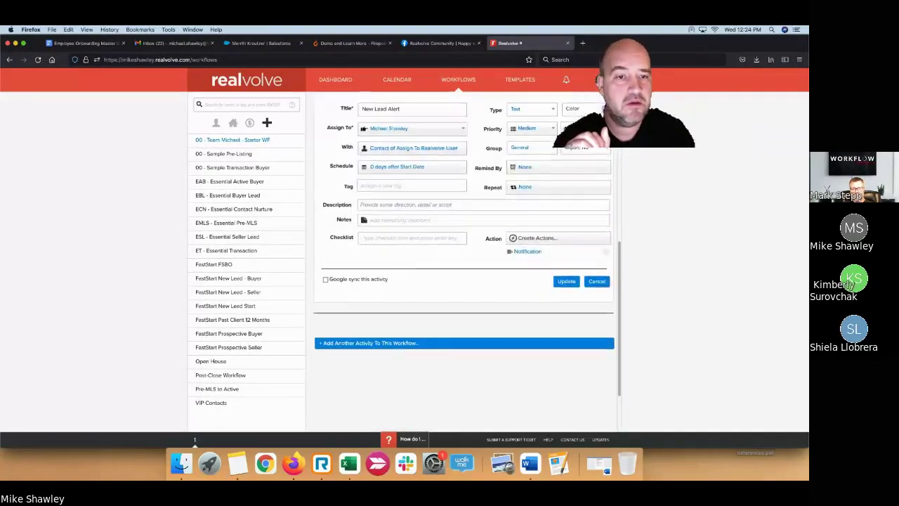
{"action": "left_click", "coordinate": [587, 152]}
{"action": "left_click", "coordinate": [581, 164]}
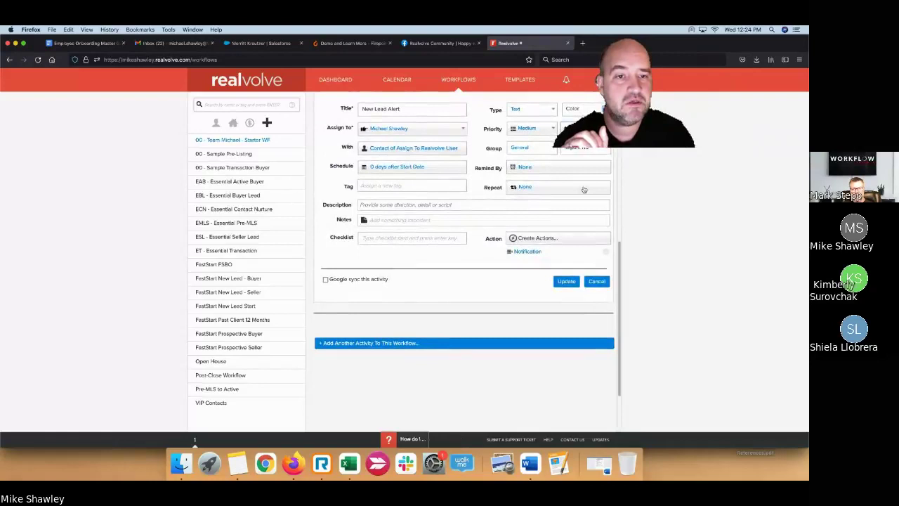
{"action": "left_click", "coordinate": [566, 282]}
{"action": "scroll", "coordinate": [491, 292], "scroll_direction": "up", "scroll_amount": 5}
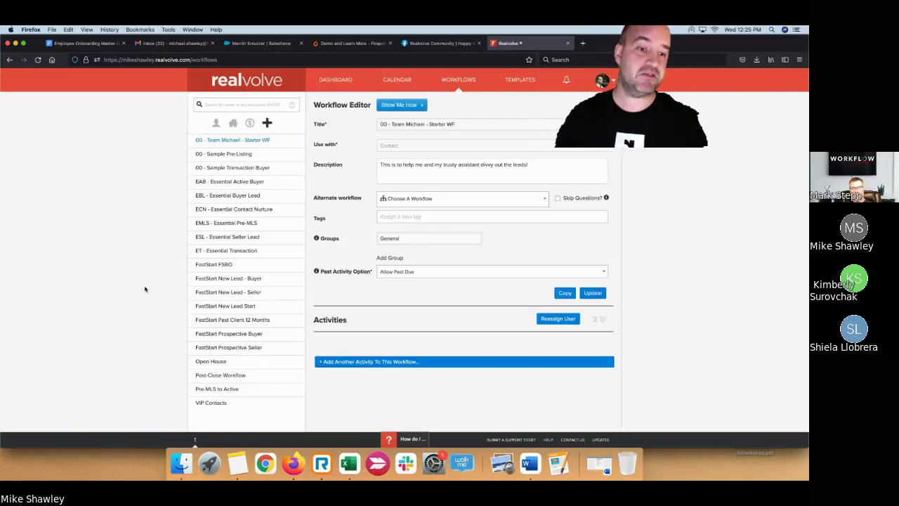
Step: Start the team starter workflow on the Zillow lead contact, keeping all three activities with their default dates and parties
{"action": "left_click", "coordinate": [340, 81]}
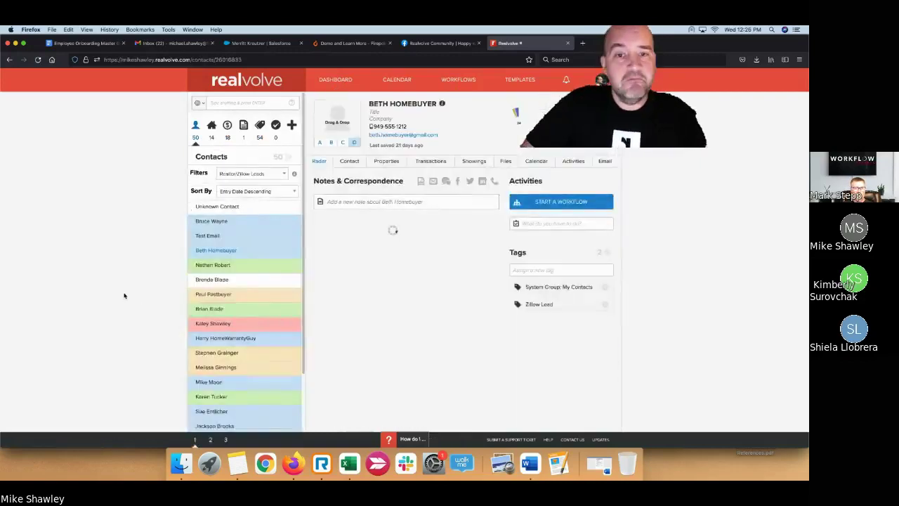
{"action": "left_click", "coordinate": [571, 202]}
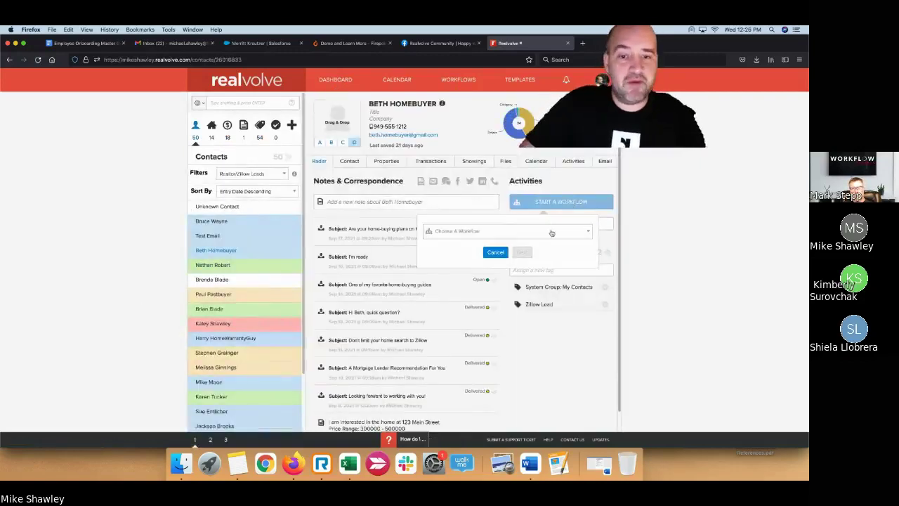
{"action": "left_click", "coordinate": [552, 232]}
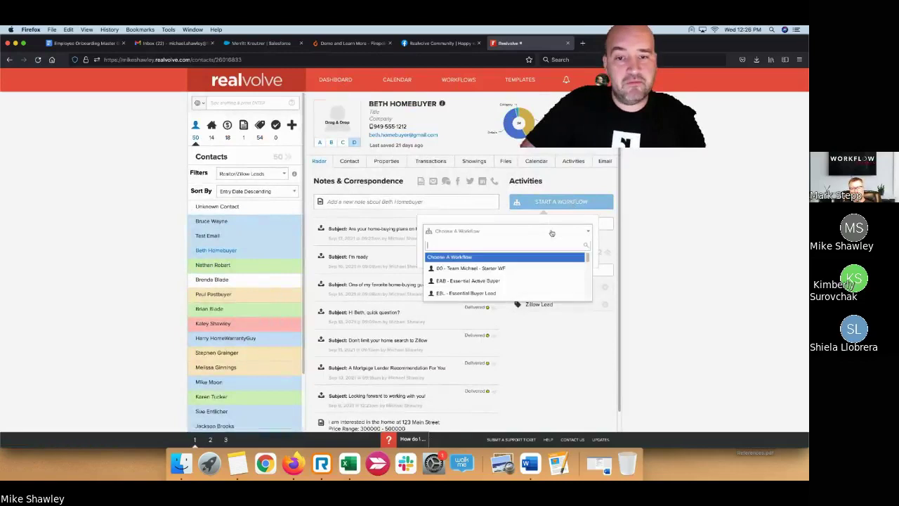
{"action": "left_click", "coordinate": [486, 269]}
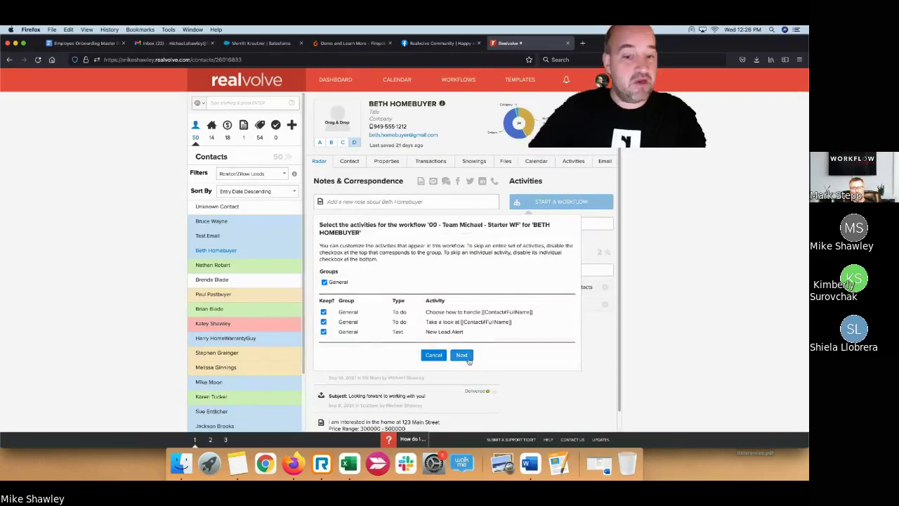
{"action": "left_click", "coordinate": [468, 356]}
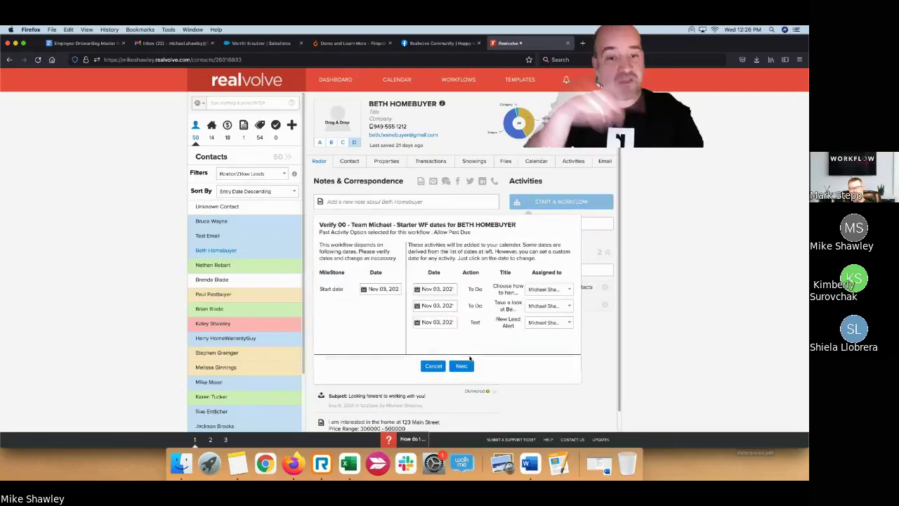
{"action": "left_click", "coordinate": [464, 366]}
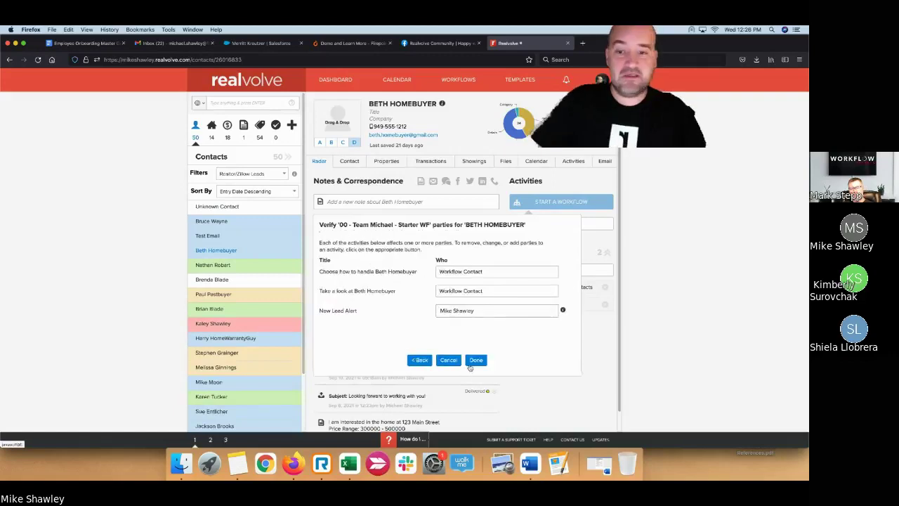
{"action": "left_click", "coordinate": [476, 360]}
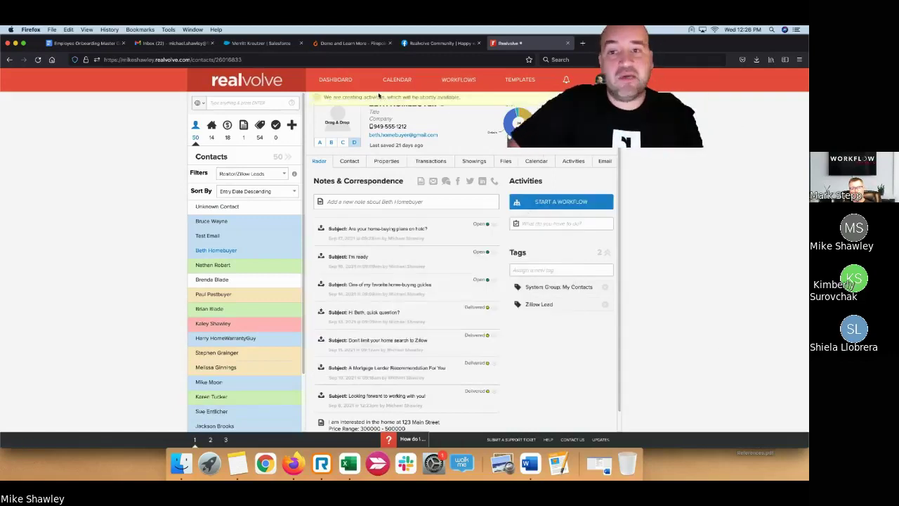
Step: Check the dashboard correspondence for the New Lead Alert text sent by the workflow
{"action": "left_click", "coordinate": [343, 80]}
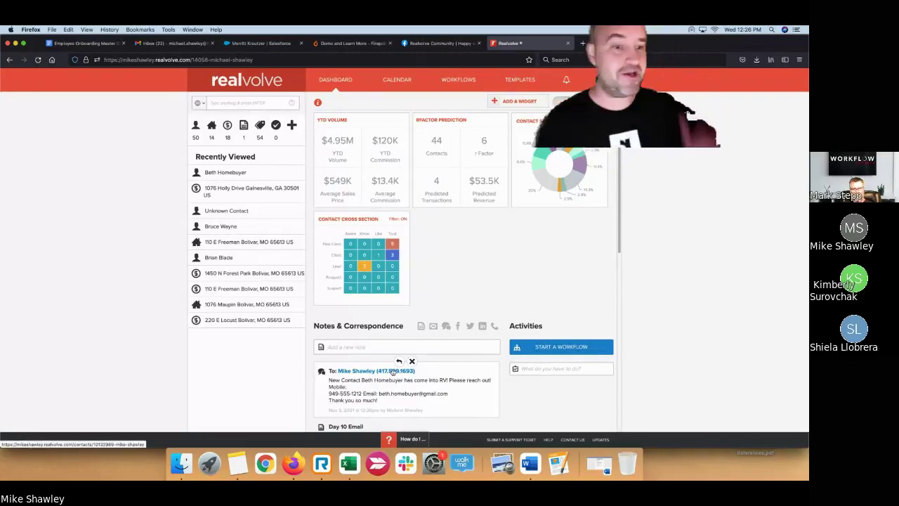
{"action": "mouse_move", "coordinate": [394, 283]}
{"action": "scroll", "coordinate": [395, 283], "scroll_direction": "down", "scroll_amount": 3}
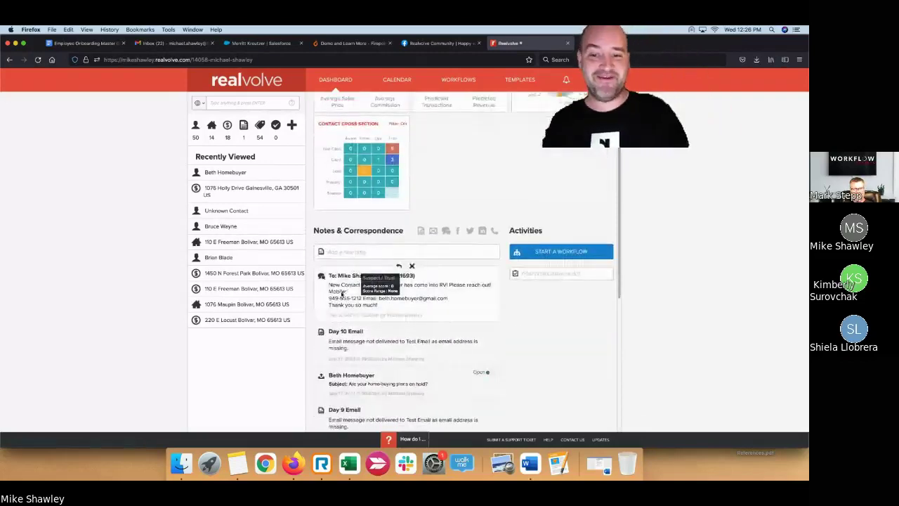
{"action": "scroll", "coordinate": [394, 283], "scroll_direction": "down", "scroll_amount": 2}
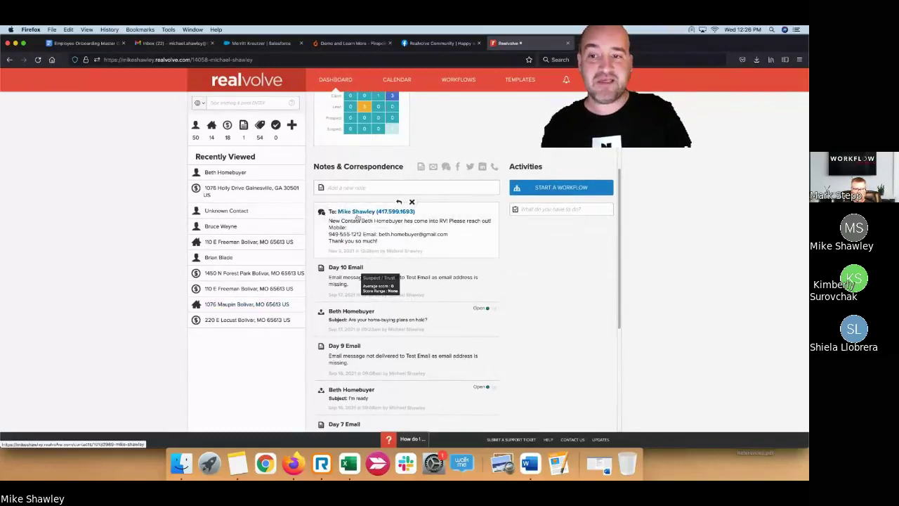
Step: Reopen the lead contact and view the checklist of its "Take a look at" to-do, leaving the items unresolved
{"action": "left_click", "coordinate": [226, 172]}
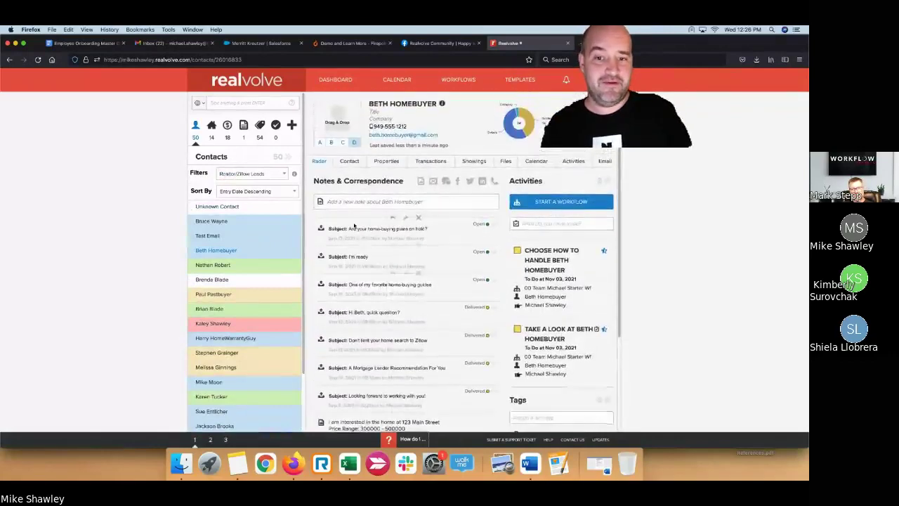
{"action": "scroll", "coordinate": [384, 292], "scroll_direction": "down", "scroll_amount": 2}
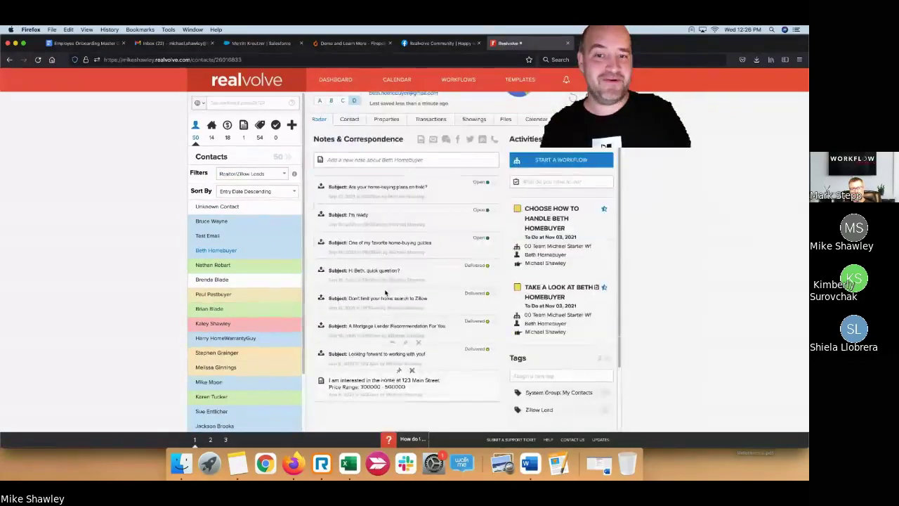
{"action": "scroll", "coordinate": [386, 288], "scroll_direction": "up", "scroll_amount": 2}
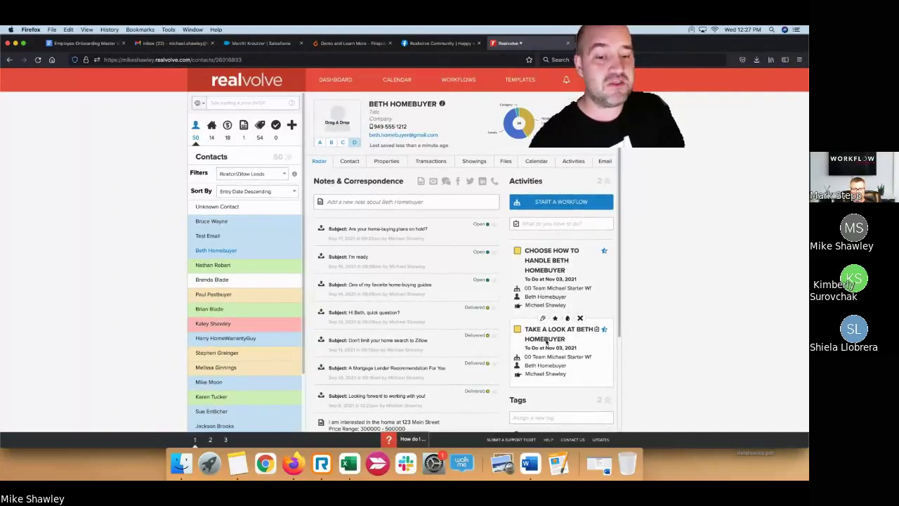
{"action": "left_click", "coordinate": [525, 329]}
{"action": "scroll", "coordinate": [527, 330], "scroll_direction": "down", "scroll_amount": 3}
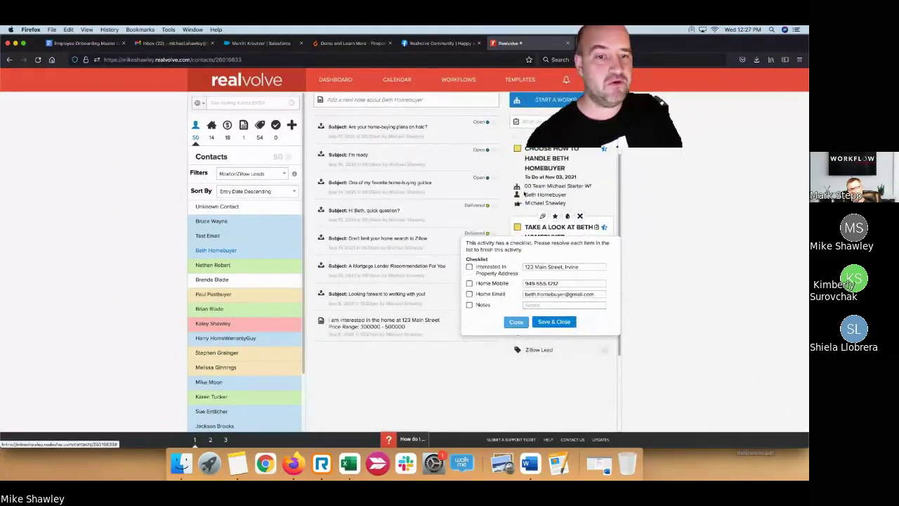
{"action": "left_click", "coordinate": [524, 325]}
Step: View the available actions of the contact's "Choose how to handle" to-do and close them without choosing one
{"action": "left_click", "coordinate": [518, 150]}
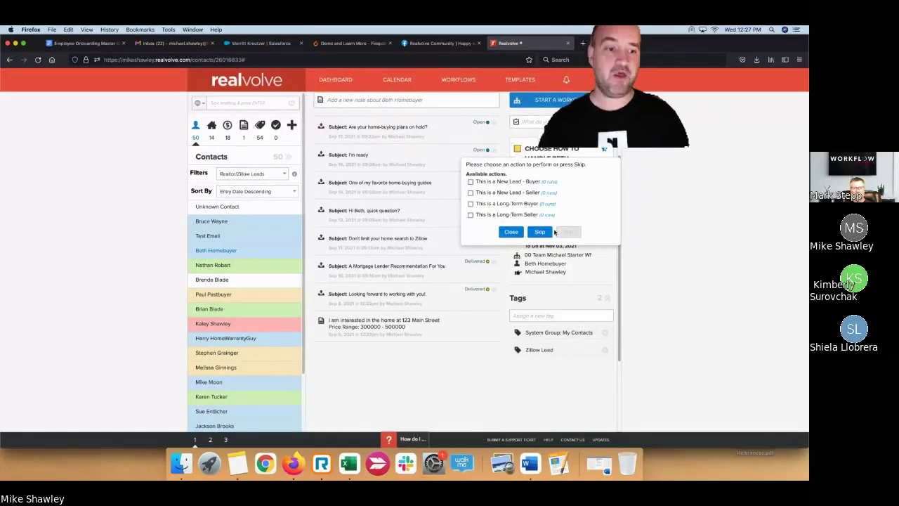
{"action": "left_click", "coordinate": [511, 231]}
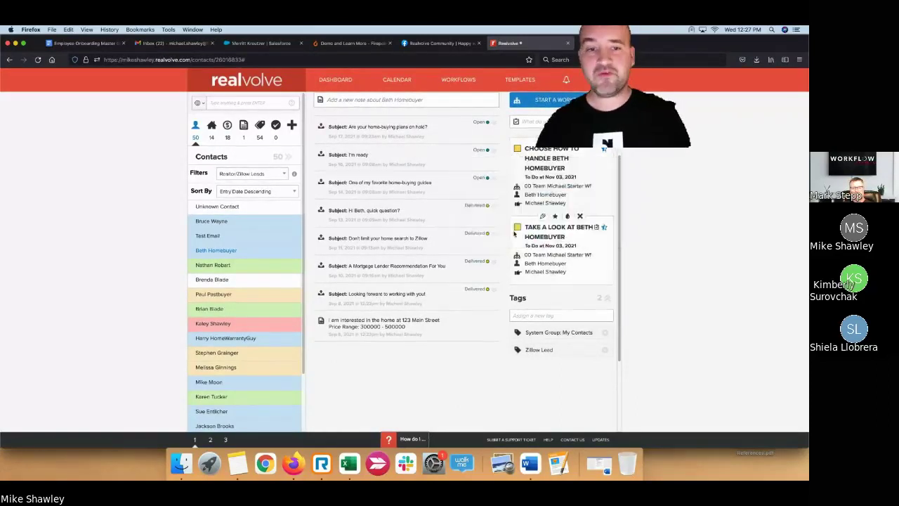
{"action": "scroll", "coordinate": [473, 347], "scroll_direction": "up", "scroll_amount": 3}
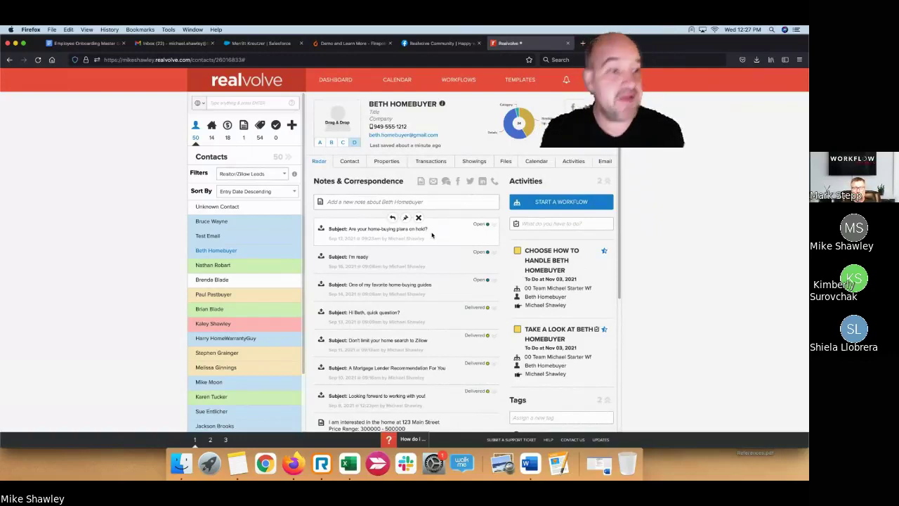
Step: Review the lead's workflow to-dos in the dashboard's activity list
{"action": "left_click", "coordinate": [350, 82]}
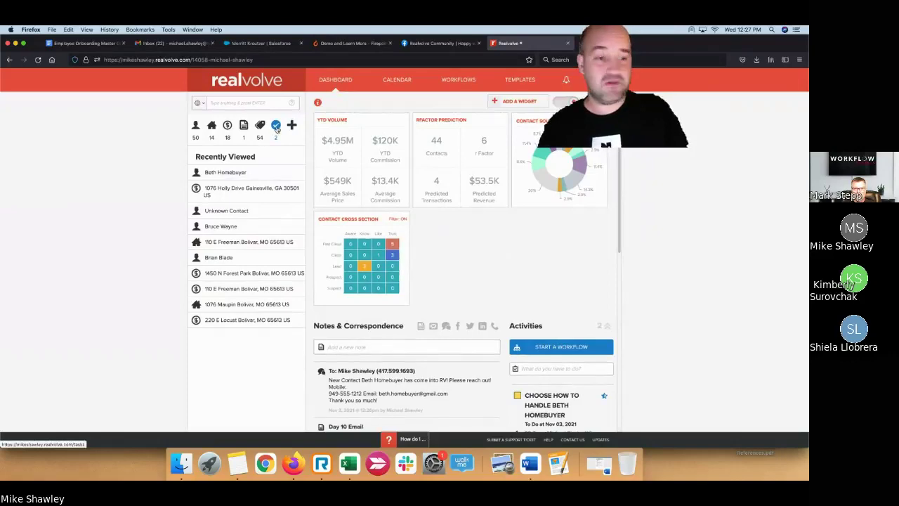
{"action": "scroll", "coordinate": [534, 210], "scroll_direction": "down", "scroll_amount": 5}
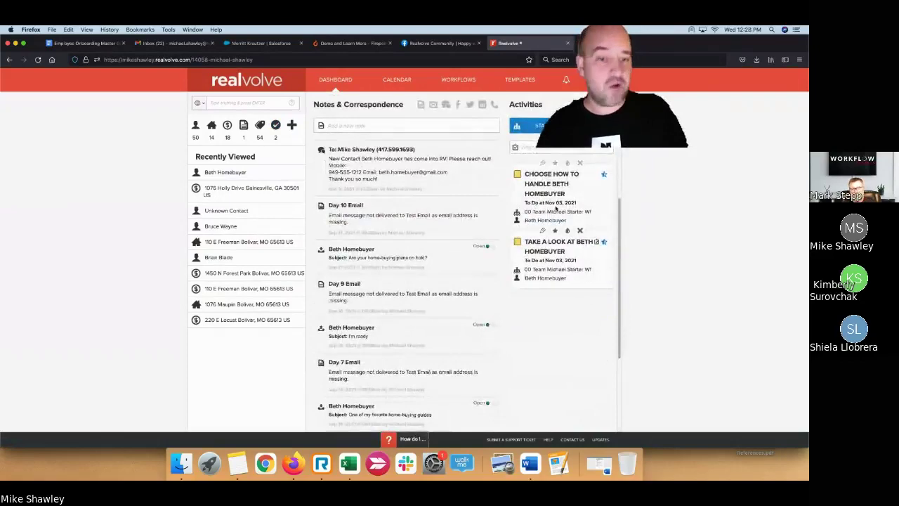
{"action": "scroll", "coordinate": [491, 274], "scroll_direction": "up", "scroll_amount": 4}
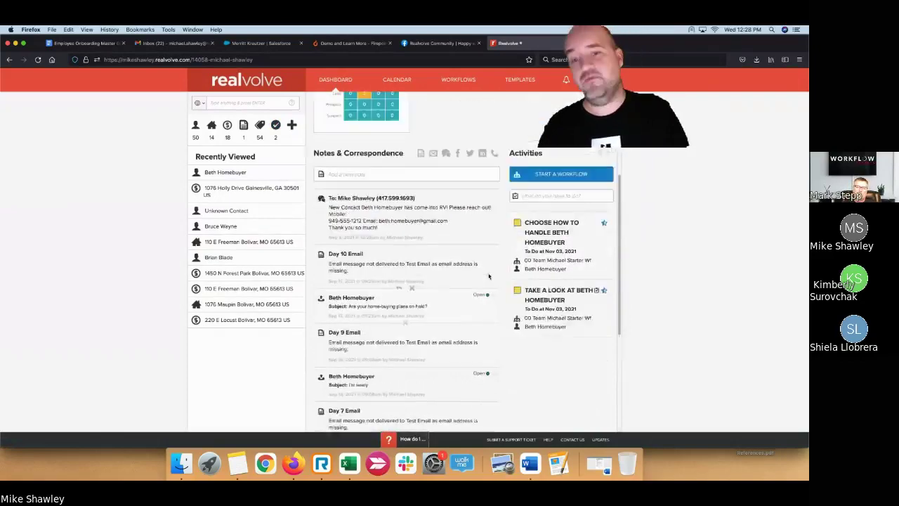
{"action": "scroll", "coordinate": [490, 274], "scroll_direction": "up", "scroll_amount": 1}
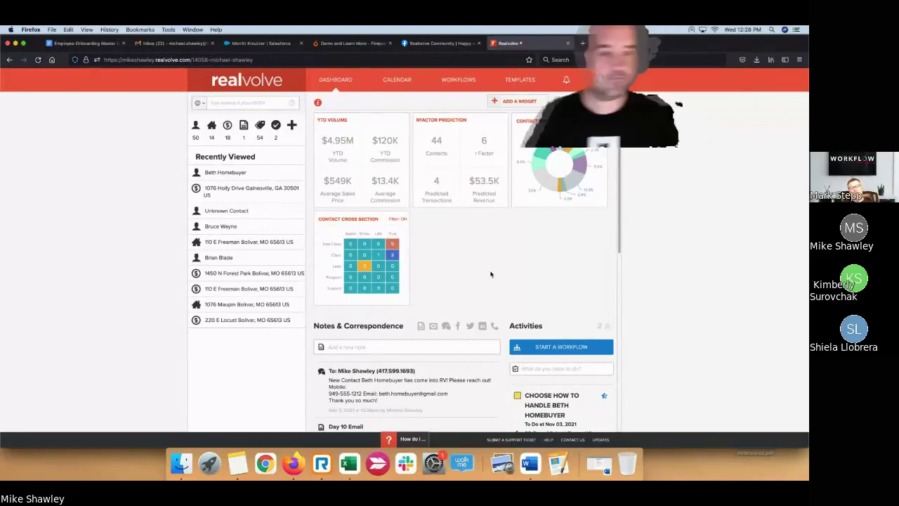
Step: Open the lead contact's contact information and expand Record Details to view the record owner
{"action": "left_click", "coordinate": [231, 175]}
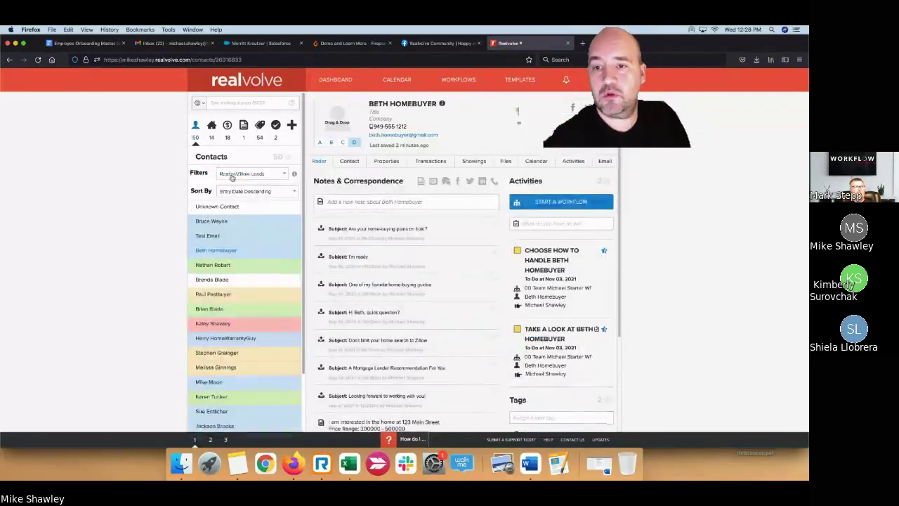
{"action": "left_click", "coordinate": [350, 162]}
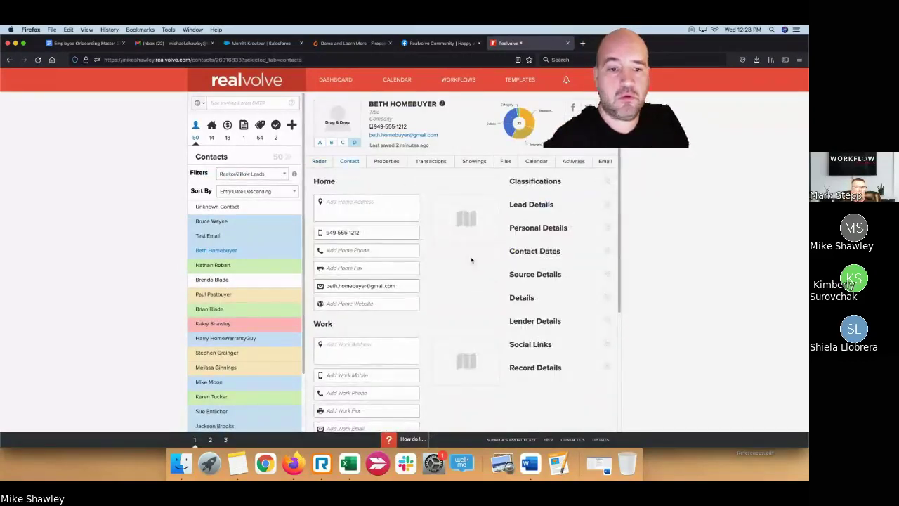
{"action": "left_click", "coordinate": [607, 368]}
{"action": "scroll", "coordinate": [591, 321], "scroll_direction": "down", "scroll_amount": 4}
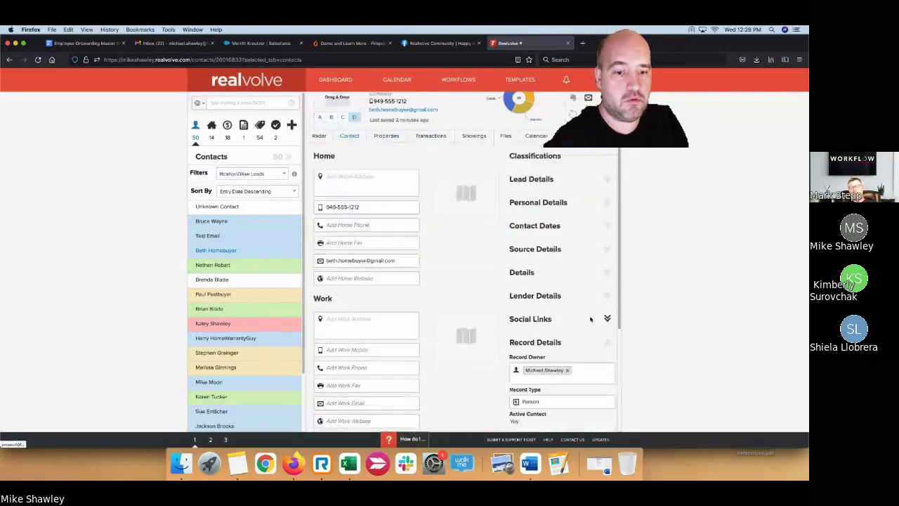
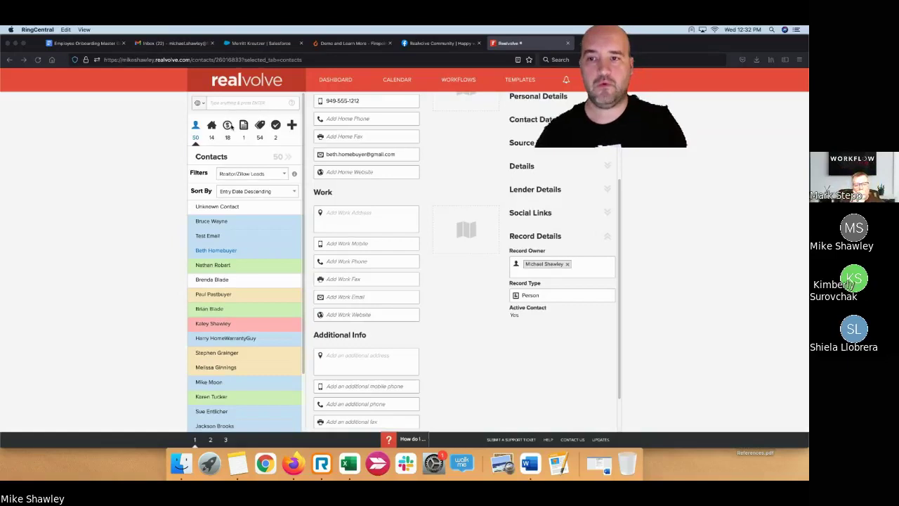
Step: Look up the incomplete activities of the second transaction in the transaction list
{"action": "left_click", "coordinate": [230, 126]}
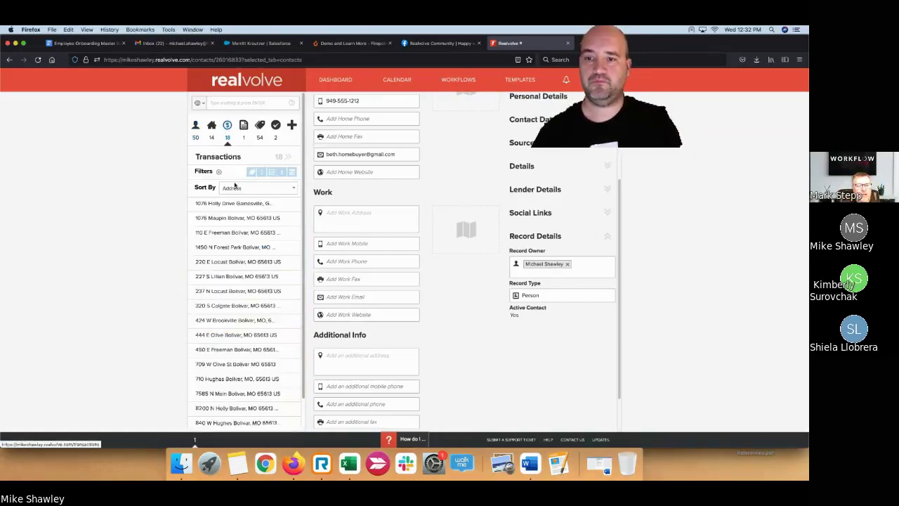
{"action": "left_click", "coordinate": [241, 217]}
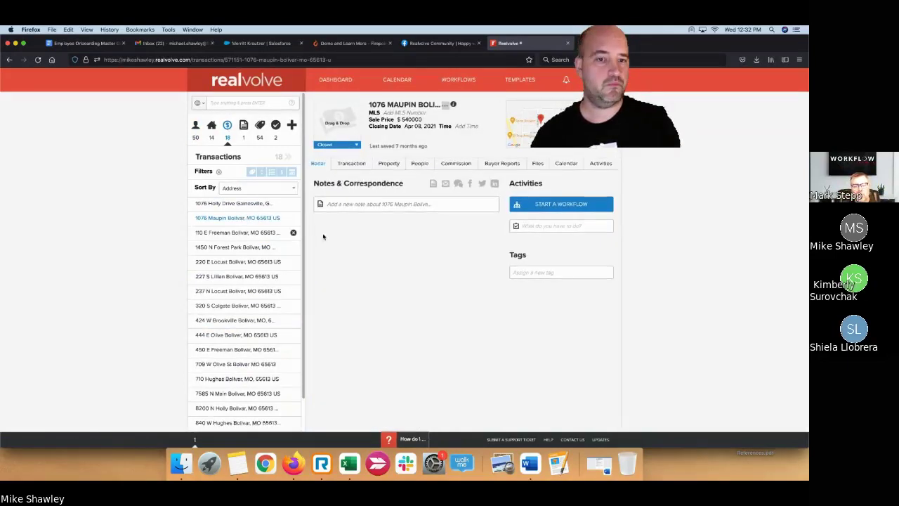
{"action": "left_click", "coordinate": [600, 164]}
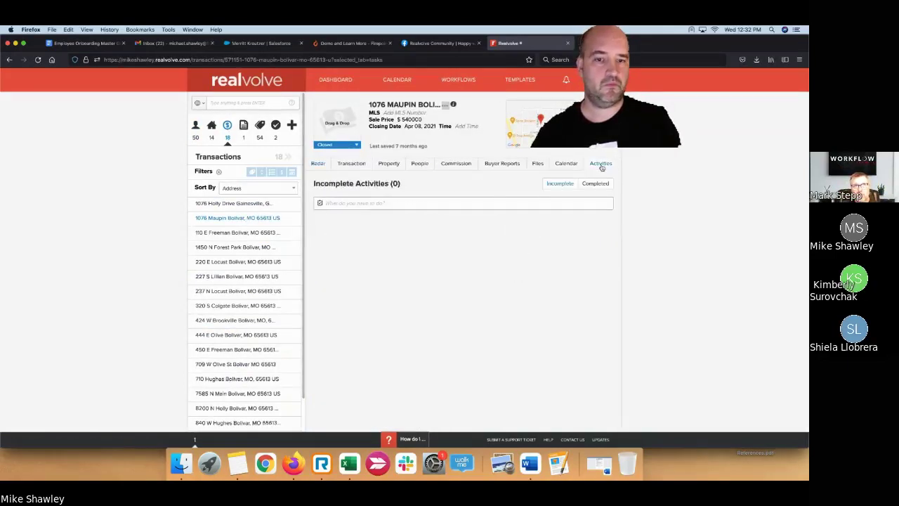
Step: Change the status of the first listed transaction to Pending and open its Radar view
{"action": "left_click", "coordinate": [239, 205]}
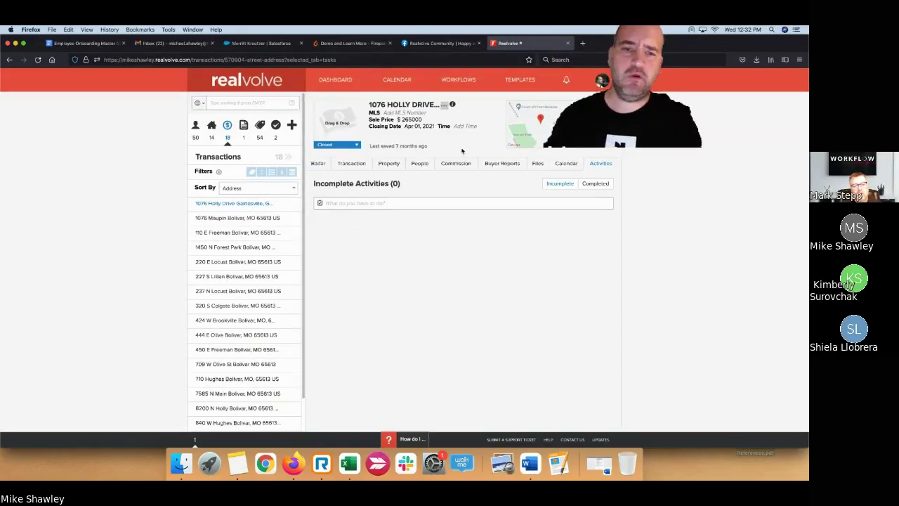
{"action": "left_click", "coordinate": [356, 145]}
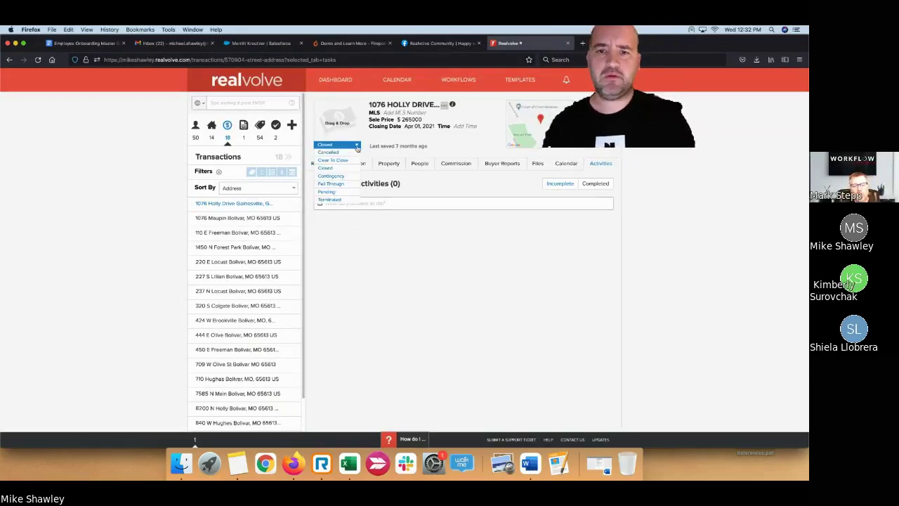
{"action": "left_click", "coordinate": [330, 192]}
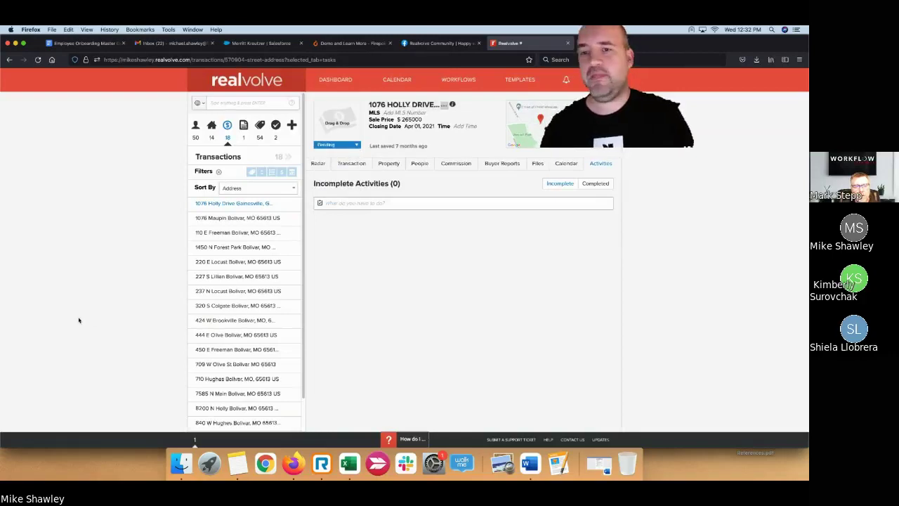
{"action": "left_click", "coordinate": [320, 166]}
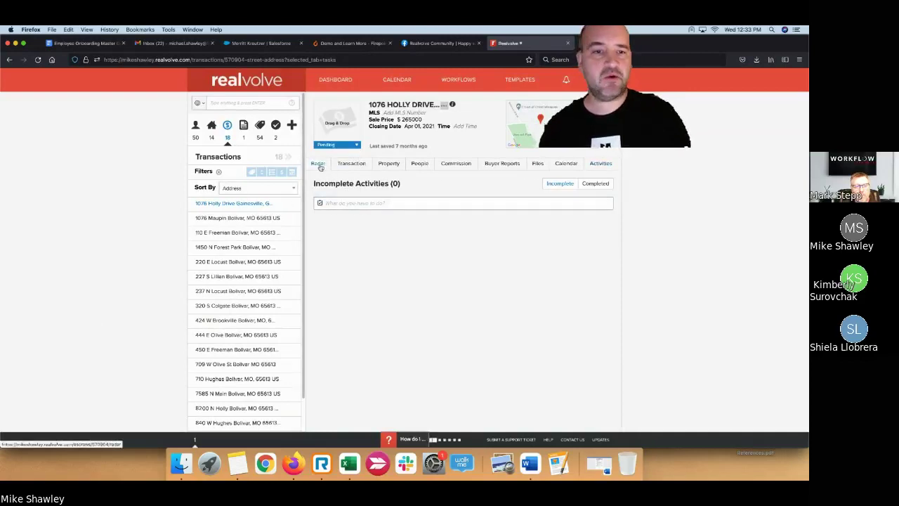
Step: Choose the "00 - Sample Transaction Buyer" workflow for the open transaction and keep all of its groups and activities
{"action": "left_click", "coordinate": [553, 205]}
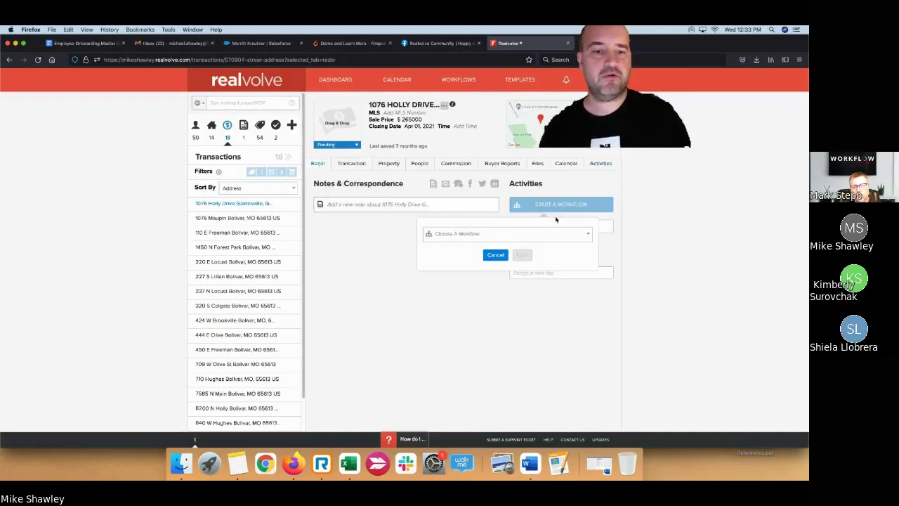
{"action": "left_click", "coordinate": [585, 234]}
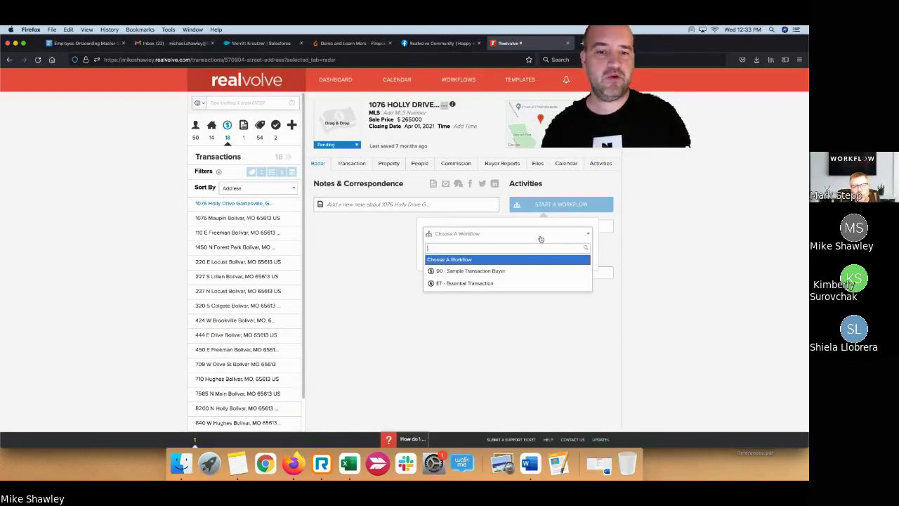
{"action": "left_click", "coordinate": [484, 271]}
{"action": "left_click", "coordinate": [528, 277]}
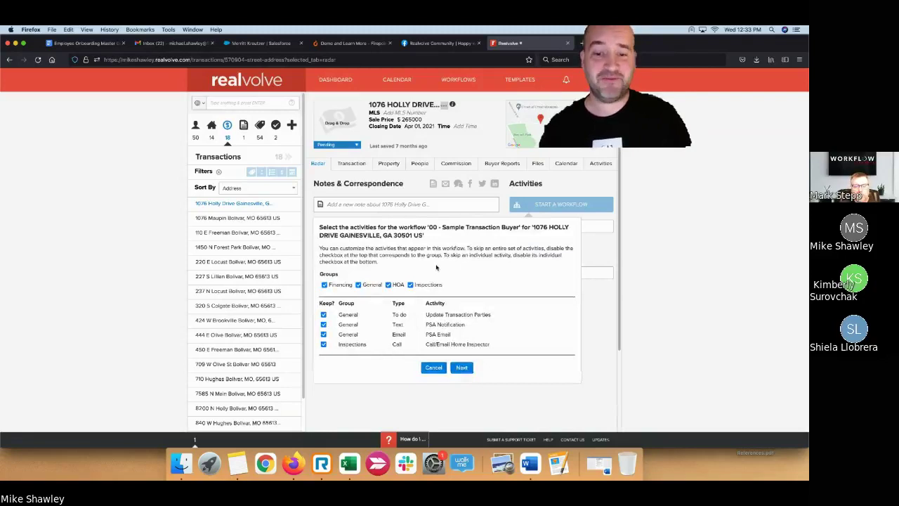
{"action": "left_click", "coordinate": [468, 374]}
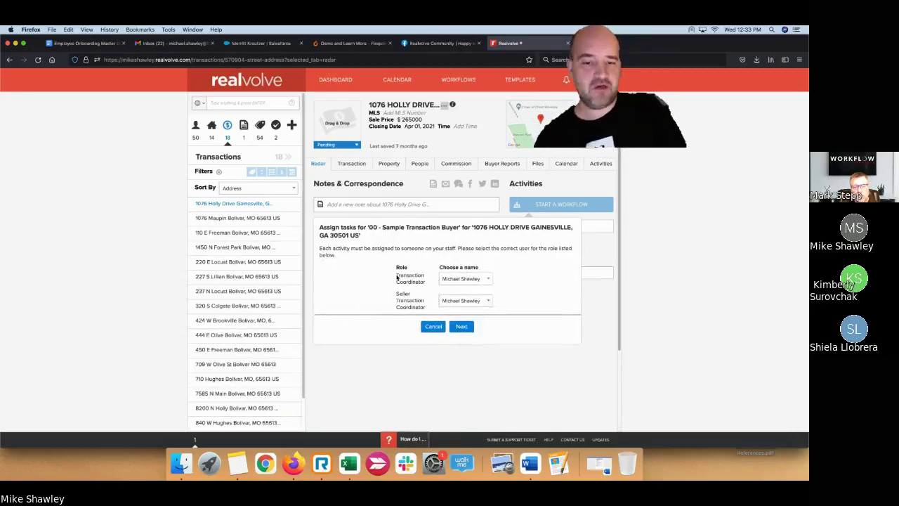
Step: Accept the default role assignments, set the contract date to Nov 03, 2021, and finish starting the workflow without adding parties
{"action": "left_click_drag", "start_coordinate": [397, 276], "coordinate": [406, 296]}
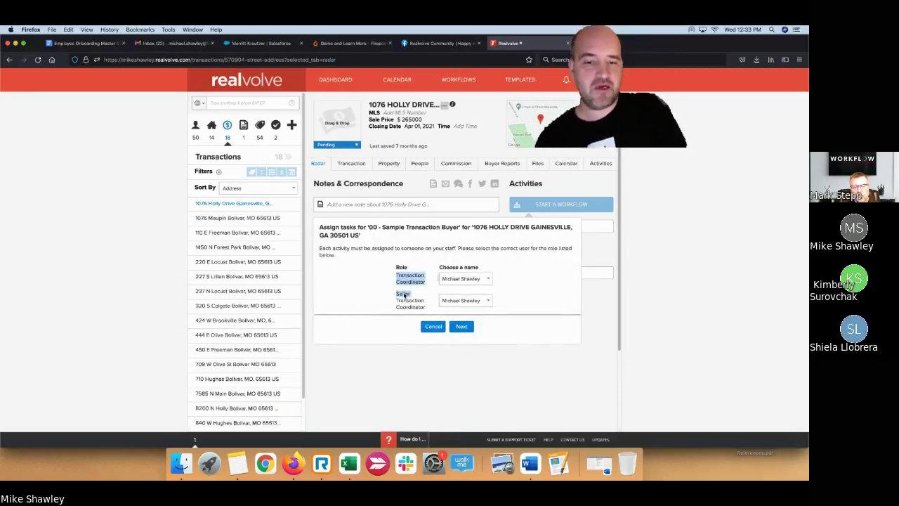
{"action": "left_click", "coordinate": [467, 328]}
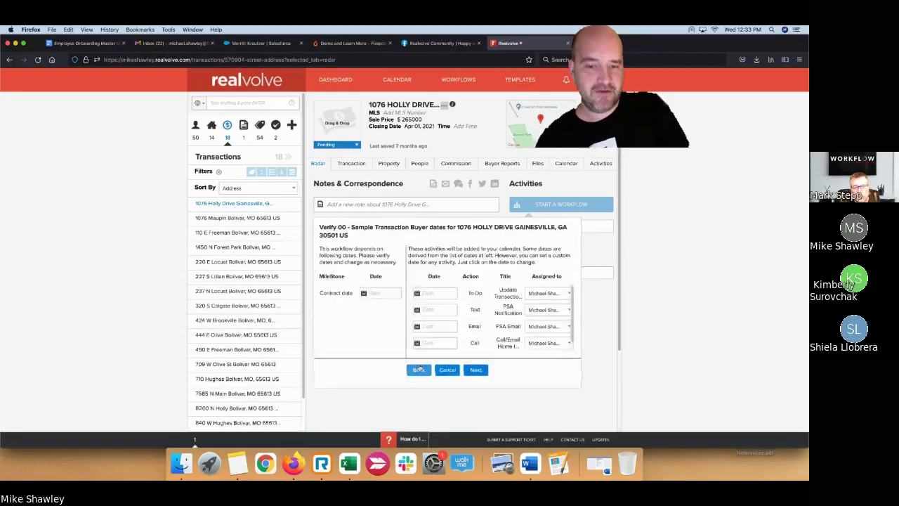
{"action": "left_click", "coordinate": [385, 295]}
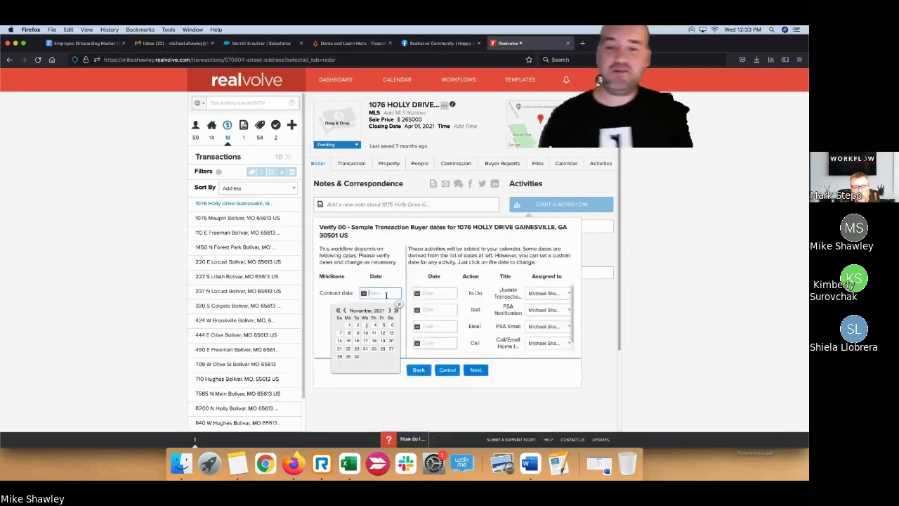
{"action": "left_click", "coordinate": [365, 326]}
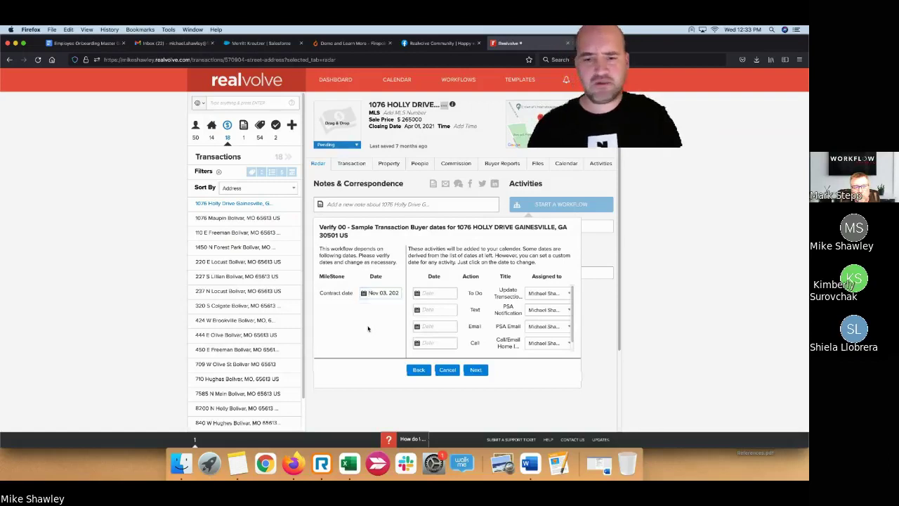
{"action": "left_click", "coordinate": [478, 370]}
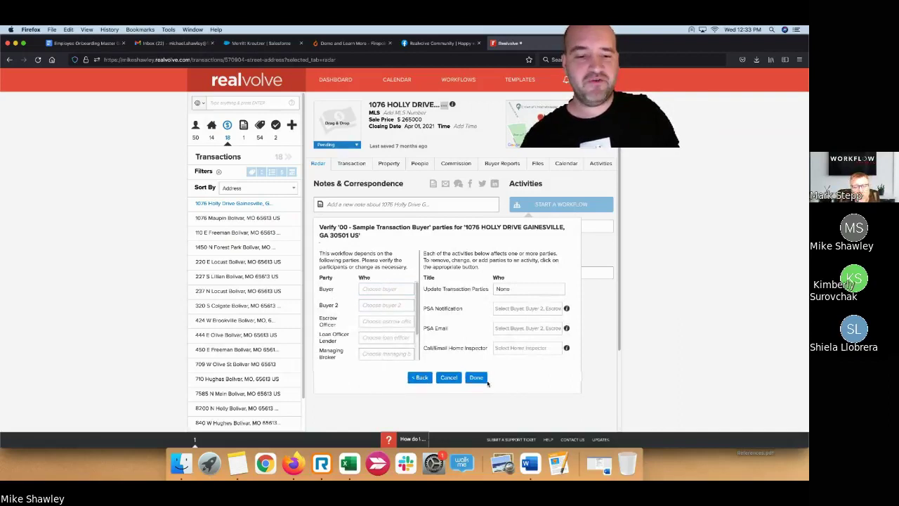
{"action": "left_click", "coordinate": [471, 379]}
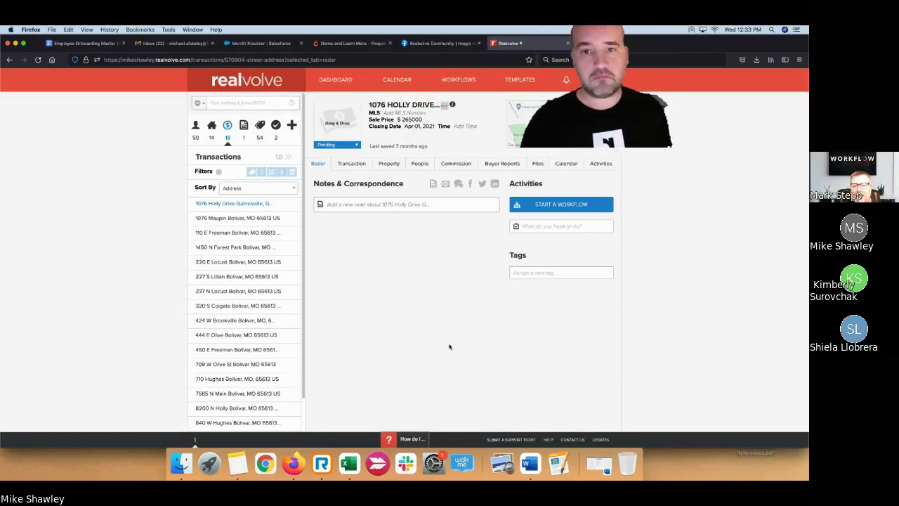
Step: Review the transaction's incomplete activities and the workflow name shown under Update Transaction Parties
{"action": "left_click", "coordinate": [600, 163]}
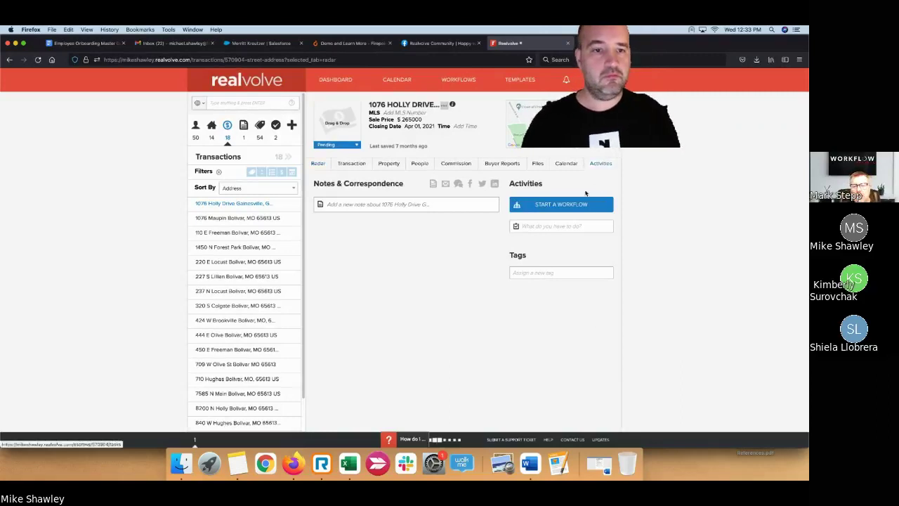
{"action": "scroll", "coordinate": [309, 365], "scroll_direction": "down", "scroll_amount": 1}
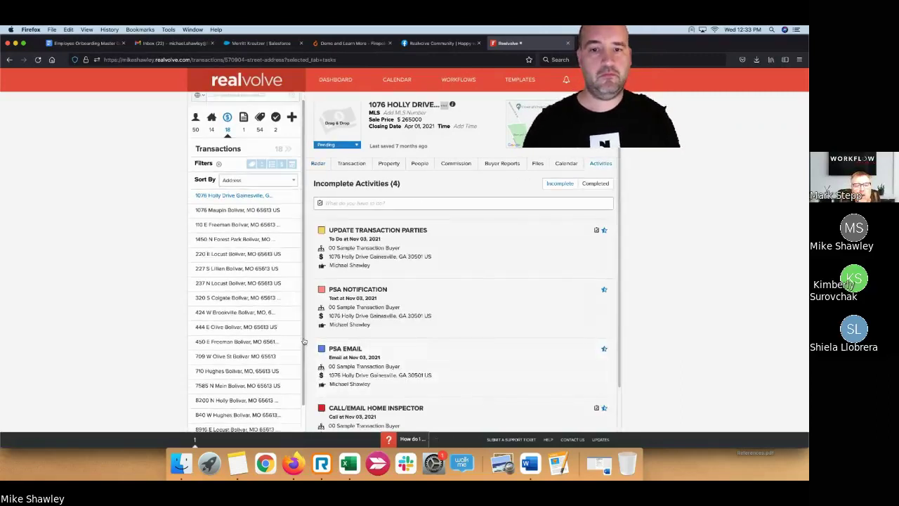
{"action": "scroll", "coordinate": [453, 289], "scroll_direction": "down", "scroll_amount": 1}
{"action": "scroll", "coordinate": [452, 294], "scroll_direction": "down", "scroll_amount": 1}
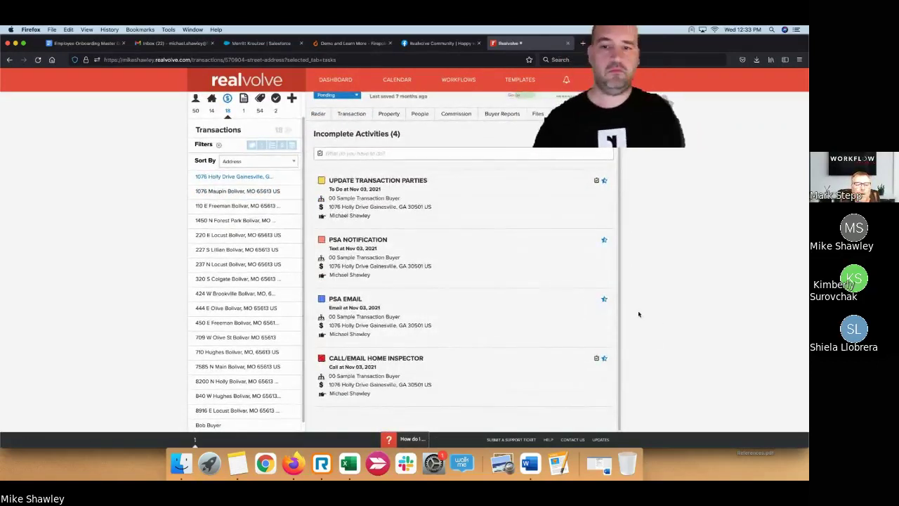
{"action": "mouse_move", "coordinate": [365, 204]}
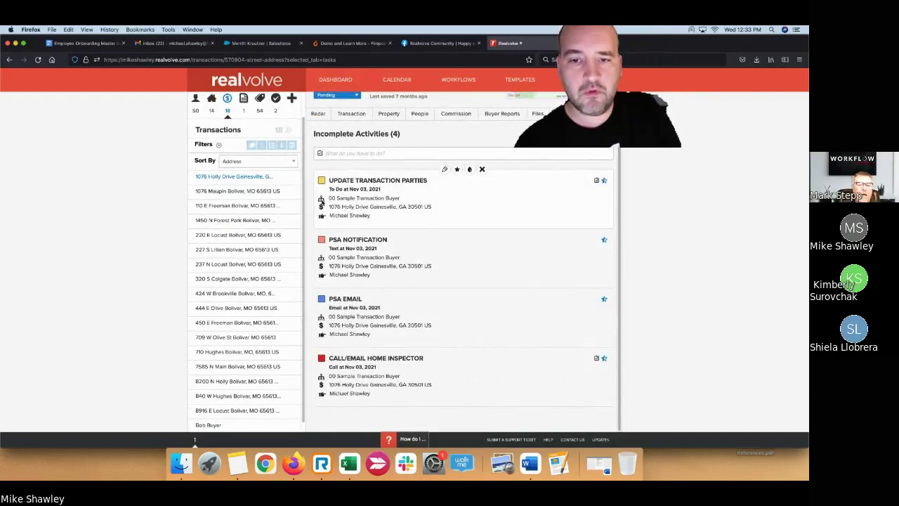
{"action": "left_click_drag", "start_coordinate": [327, 199], "coordinate": [401, 202]}
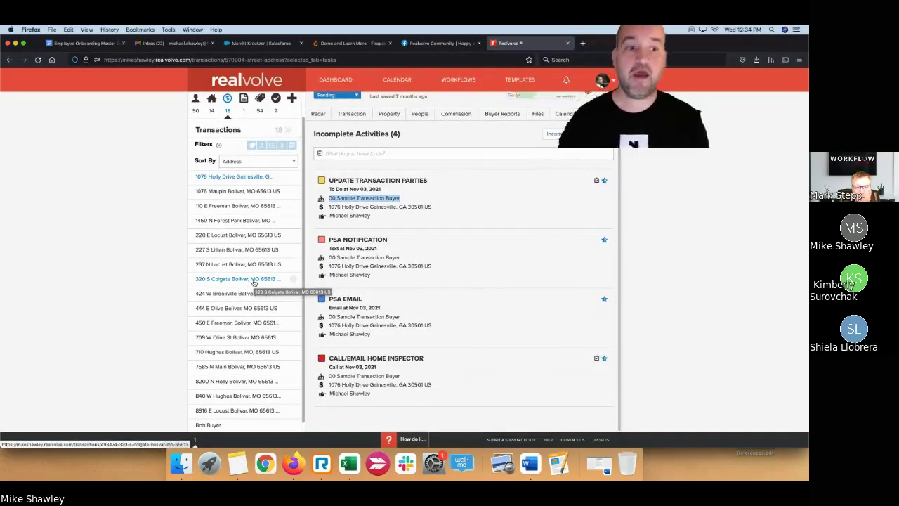
Step: Check which workflow the first to-do in the dashboard's activity list belongs to
{"action": "left_click", "coordinate": [342, 82]}
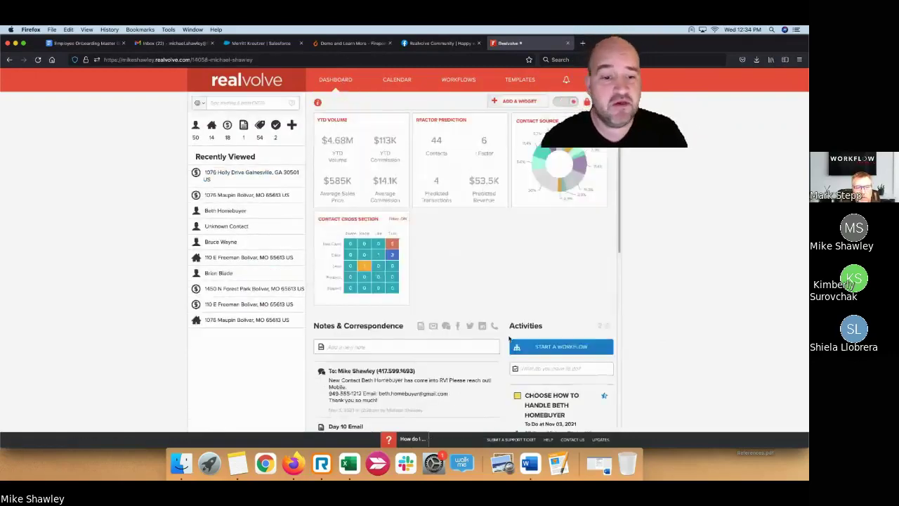
{"action": "scroll", "coordinate": [546, 343], "scroll_direction": "down", "scroll_amount": 3}
{"action": "scroll", "coordinate": [547, 343], "scroll_direction": "down", "scroll_amount": 1}
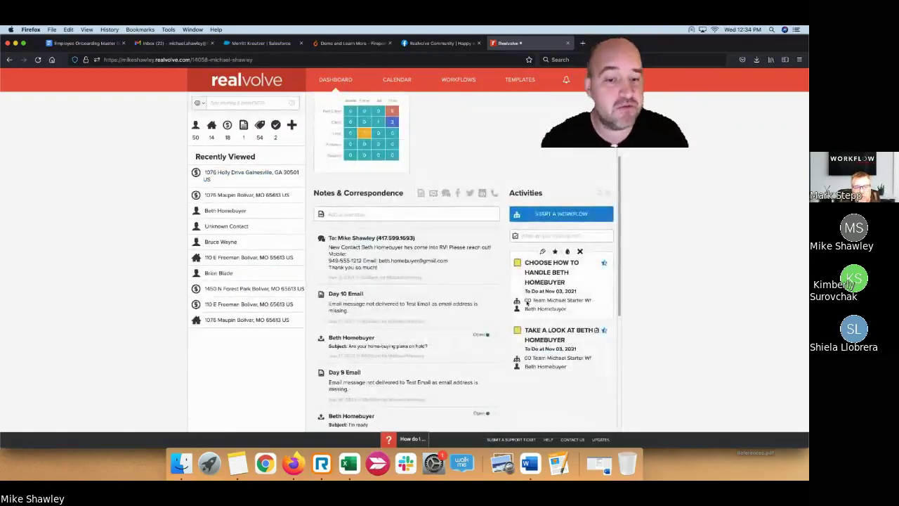
{"action": "left_click_drag", "start_coordinate": [524, 300], "coordinate": [567, 310]}
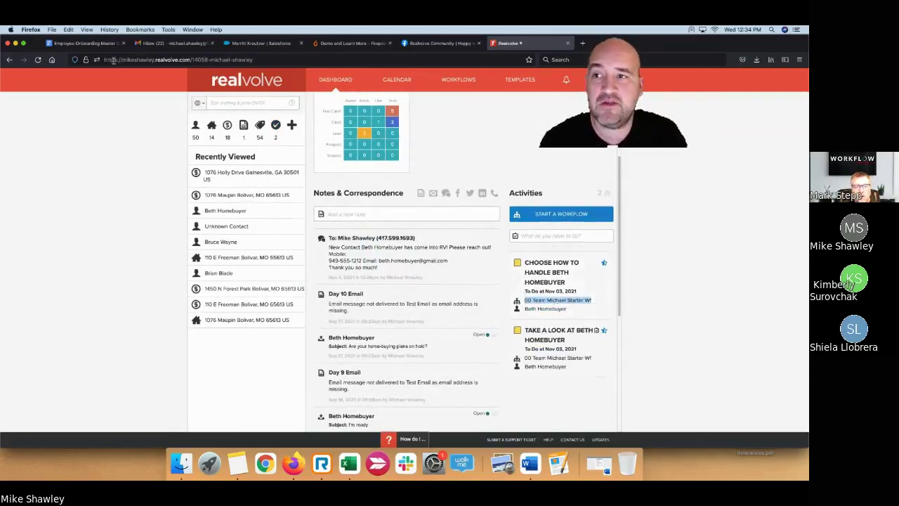
Step: Reload the dashboard, recheck its activity list, and look through the personal notifications
{"action": "left_click", "coordinate": [37, 60]}
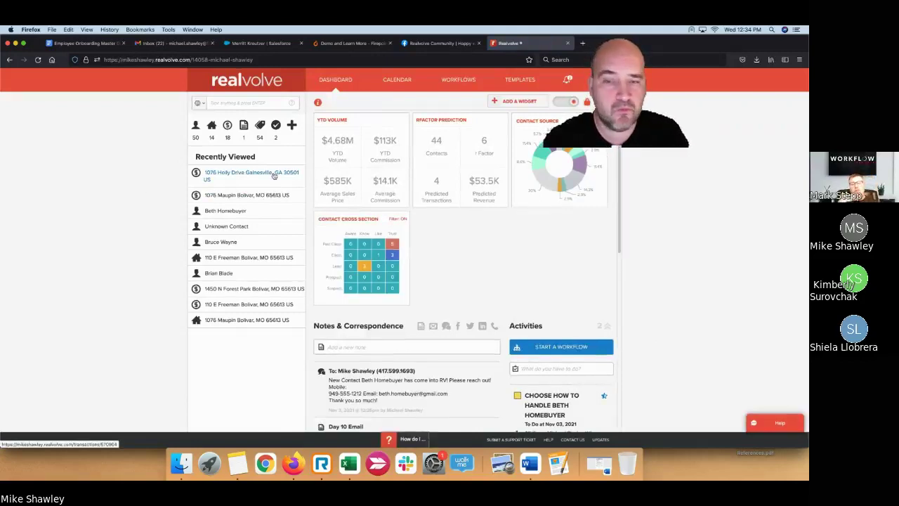
{"action": "scroll", "coordinate": [515, 249], "scroll_direction": "down", "scroll_amount": 4}
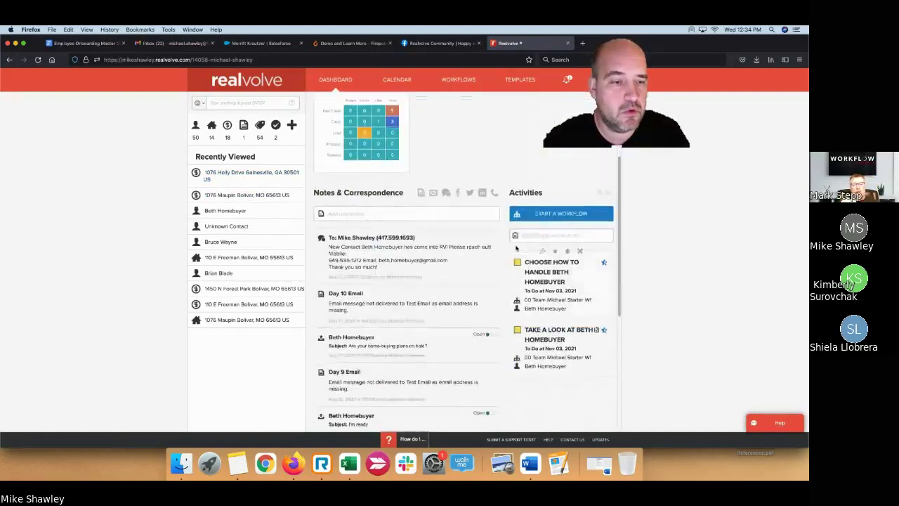
{"action": "scroll", "coordinate": [515, 247], "scroll_direction": "up", "scroll_amount": 3}
{"action": "scroll", "coordinate": [516, 248], "scroll_direction": "up", "scroll_amount": 1}
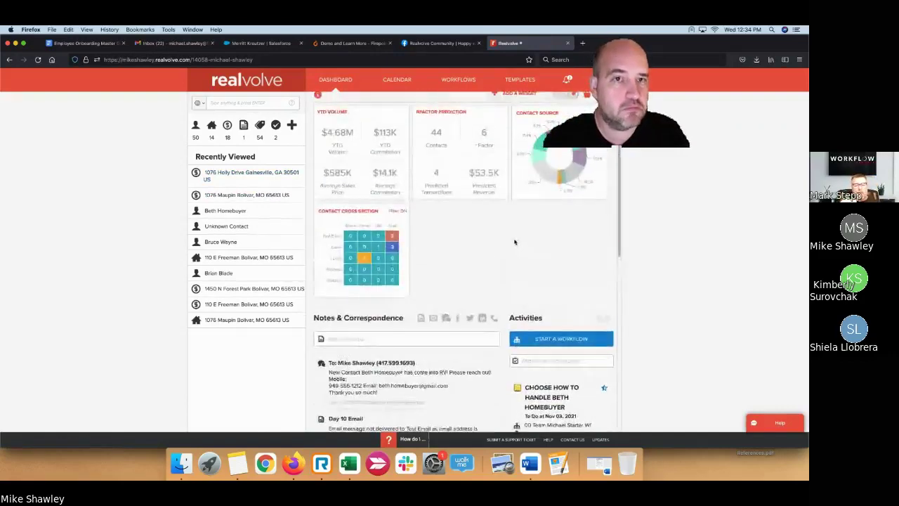
{"action": "left_click", "coordinate": [567, 81]}
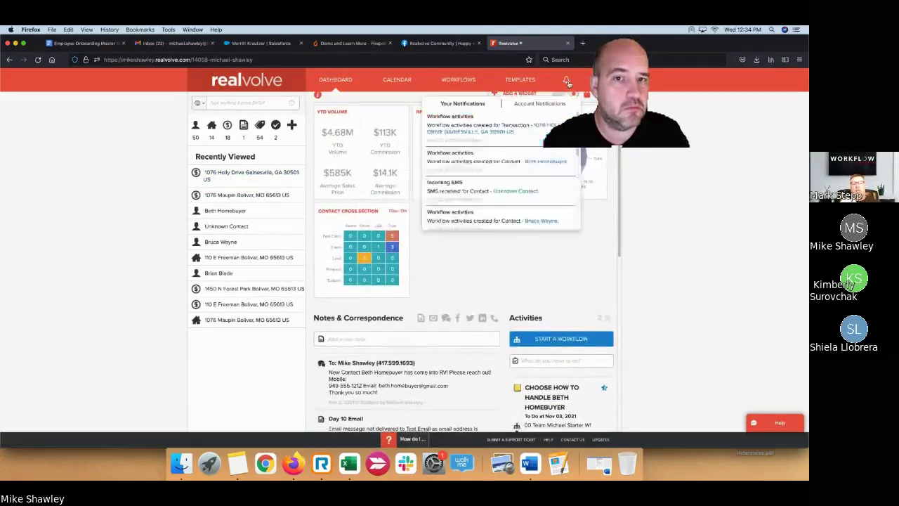
{"action": "left_click", "coordinate": [500, 88]}
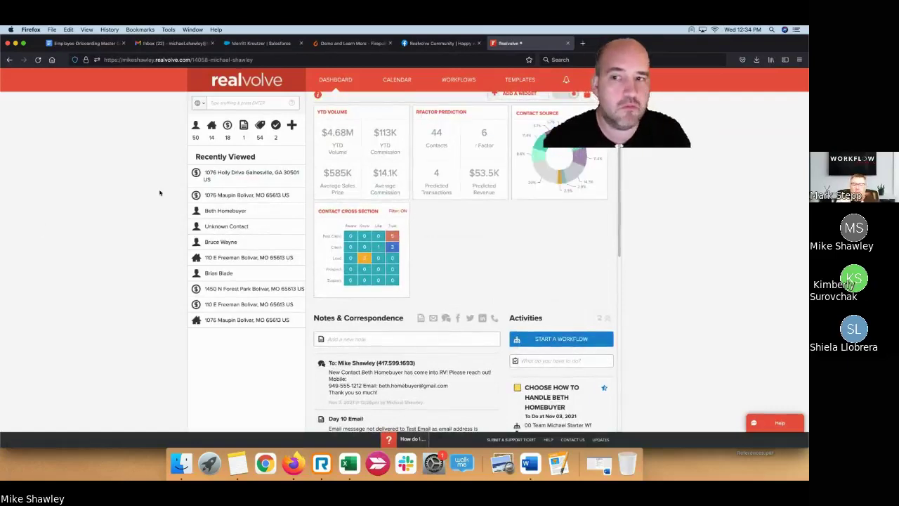
Step: Reopen the most recently viewed transaction and delete all remaining activities of its sample buyer workflow, starting from Update Transaction Parties
{"action": "left_click", "coordinate": [257, 172]}
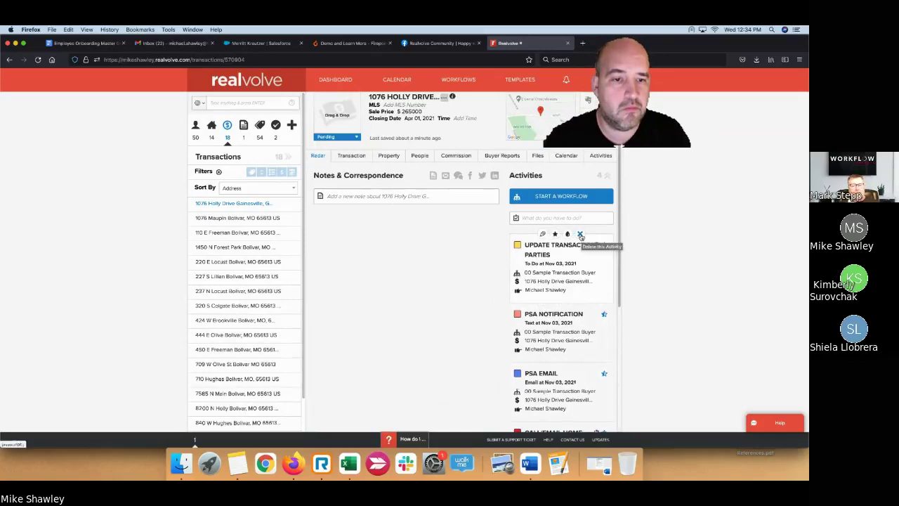
{"action": "left_click", "coordinate": [580, 236]}
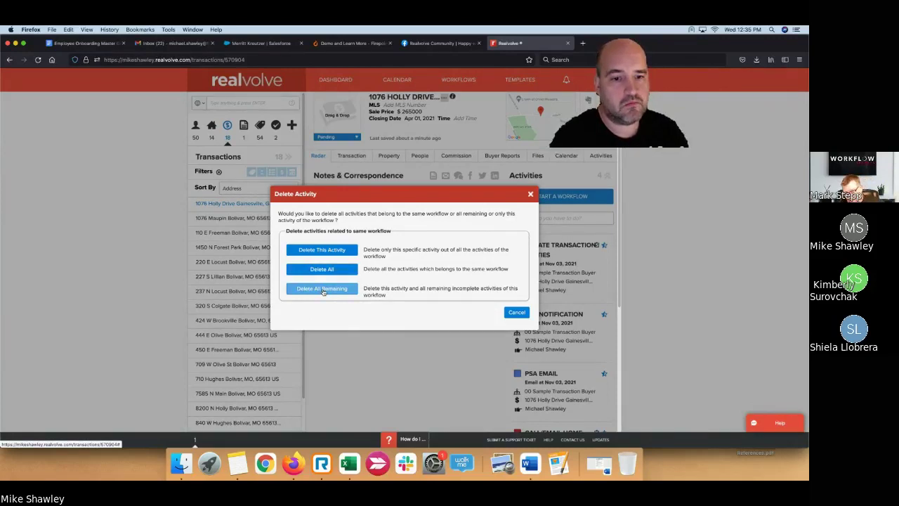
{"action": "left_click", "coordinate": [322, 288]}
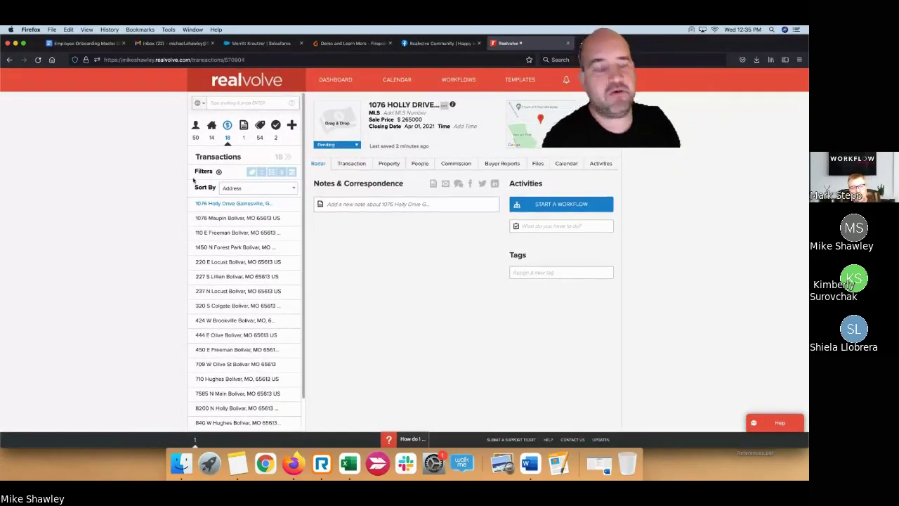
Step: Return to the dashboard and review the remaining to-dos in its activity list
{"action": "left_click", "coordinate": [247, 79]}
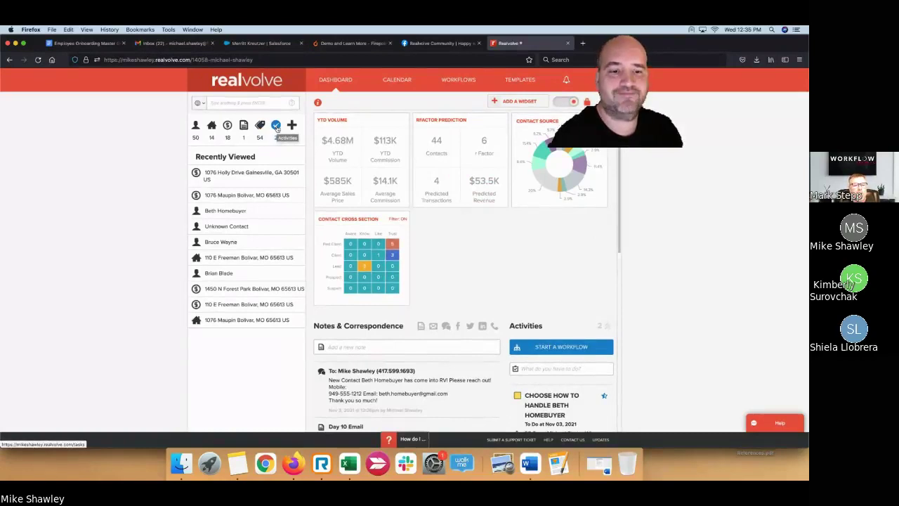
{"action": "scroll", "coordinate": [588, 235], "scroll_direction": "down", "scroll_amount": 4}
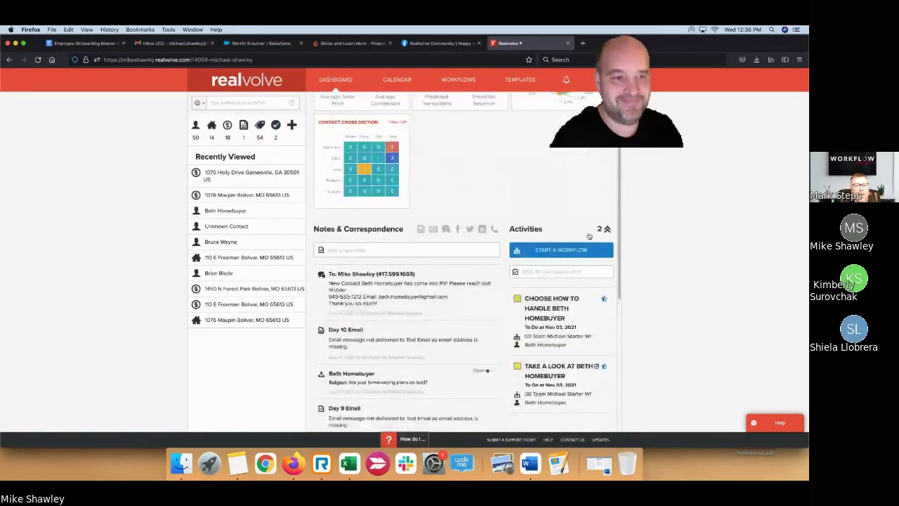
{"action": "scroll", "coordinate": [588, 236], "scroll_direction": "down", "scroll_amount": 2}
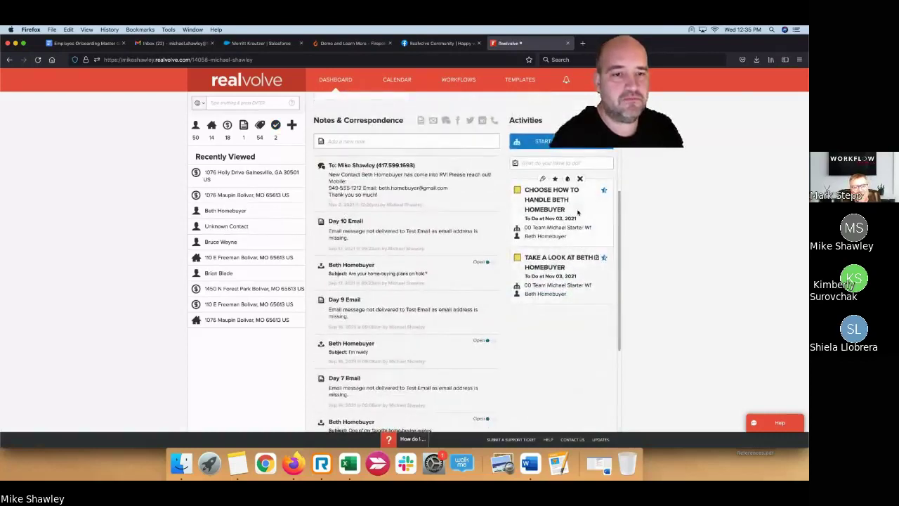
{"action": "scroll", "coordinate": [568, 226], "scroll_direction": "up", "scroll_amount": 3}
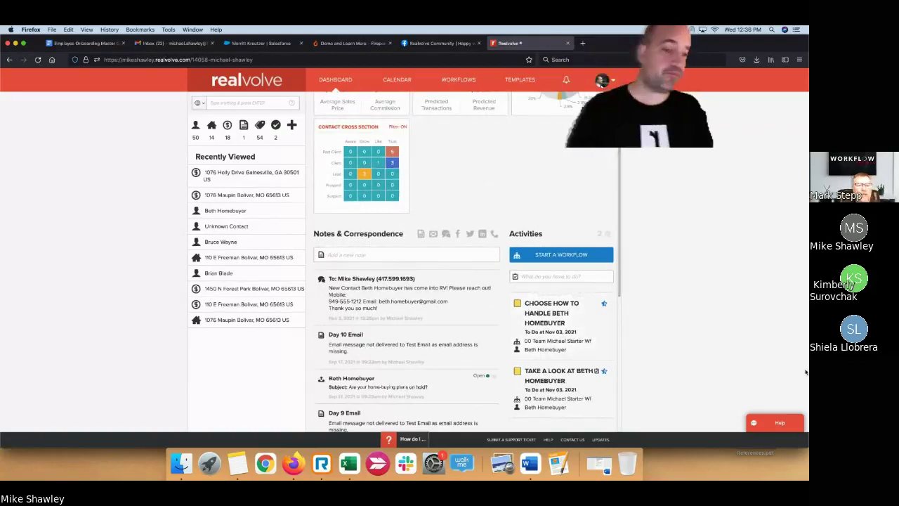
Step: Open the full list of all activities and filter it by Incomplete status
{"action": "left_click", "coordinate": [275, 128]}
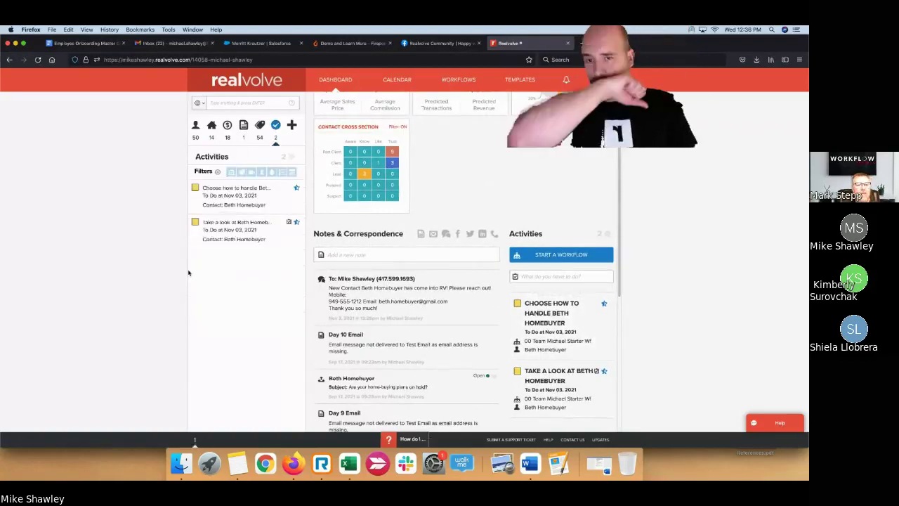
{"action": "left_click", "coordinate": [292, 158]}
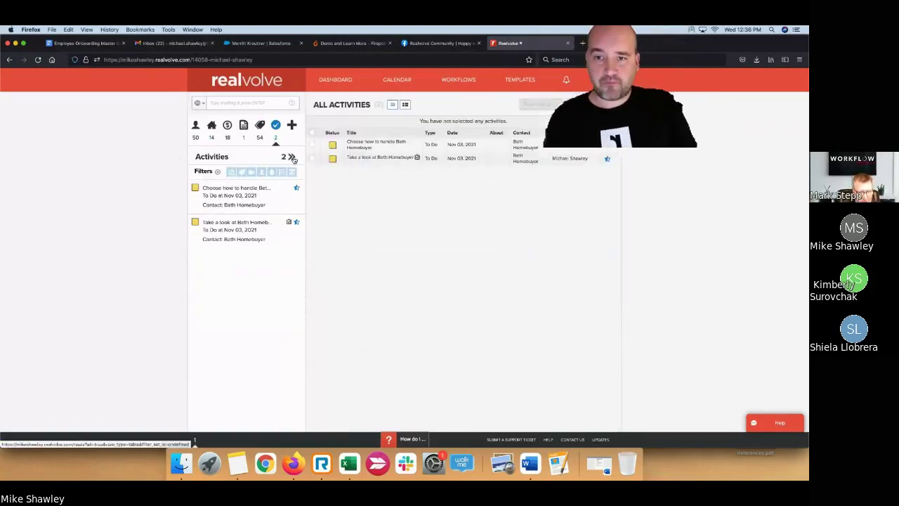
{"action": "left_click", "coordinate": [231, 173]}
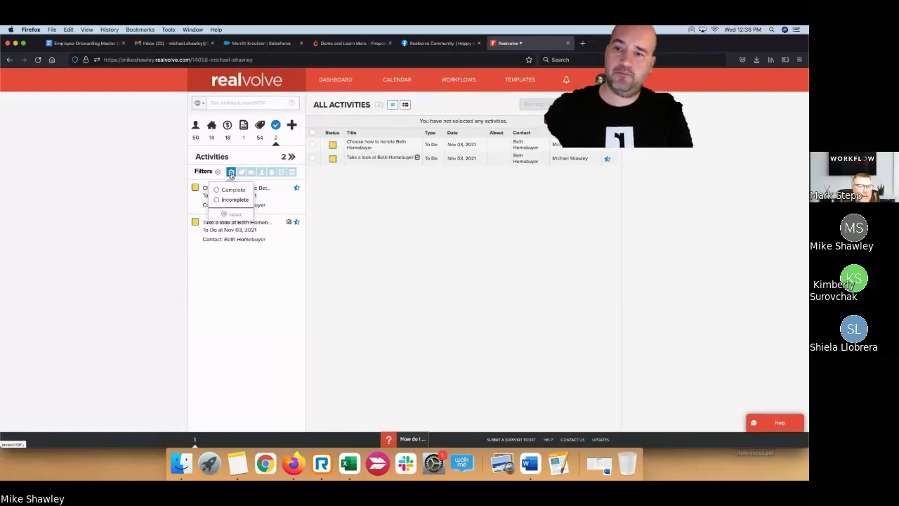
{"action": "left_click", "coordinate": [234, 200]}
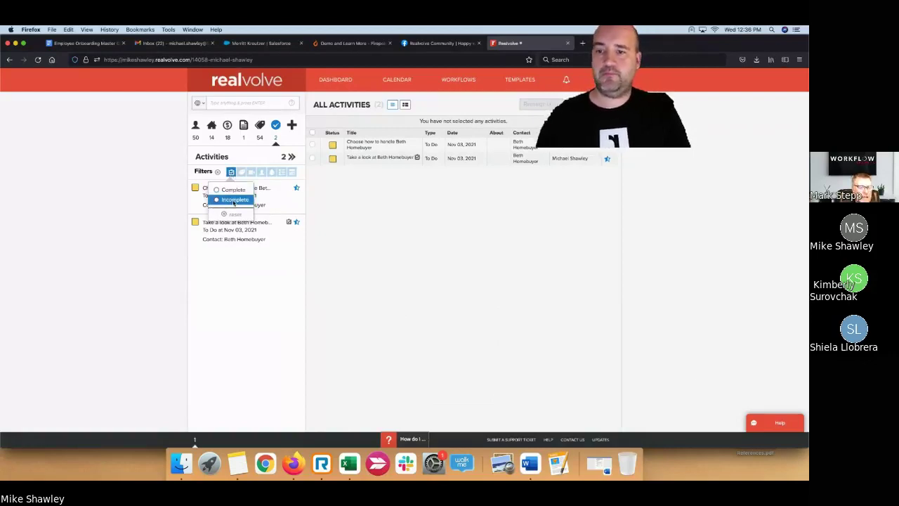
{"action": "left_click", "coordinate": [178, 180]}
{"action": "left_click", "coordinate": [227, 173]}
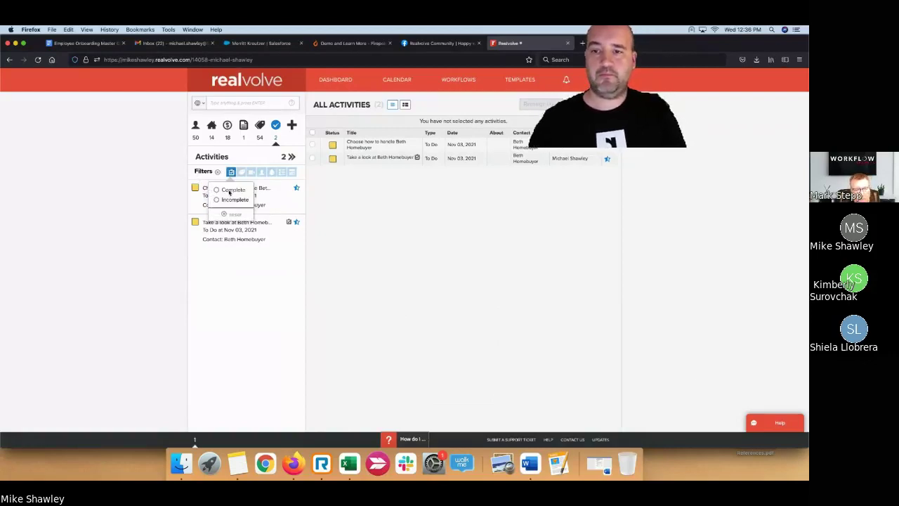
{"action": "left_click", "coordinate": [234, 199]}
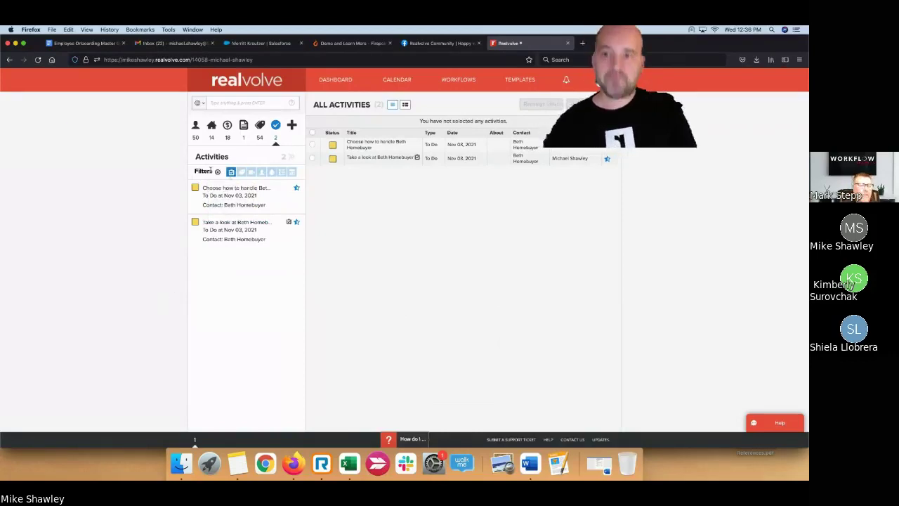
Step: Examine the activity filters for tags, assigned user, colour, activity type and date range, and reset the applied filters
{"action": "left_click", "coordinate": [241, 172]}
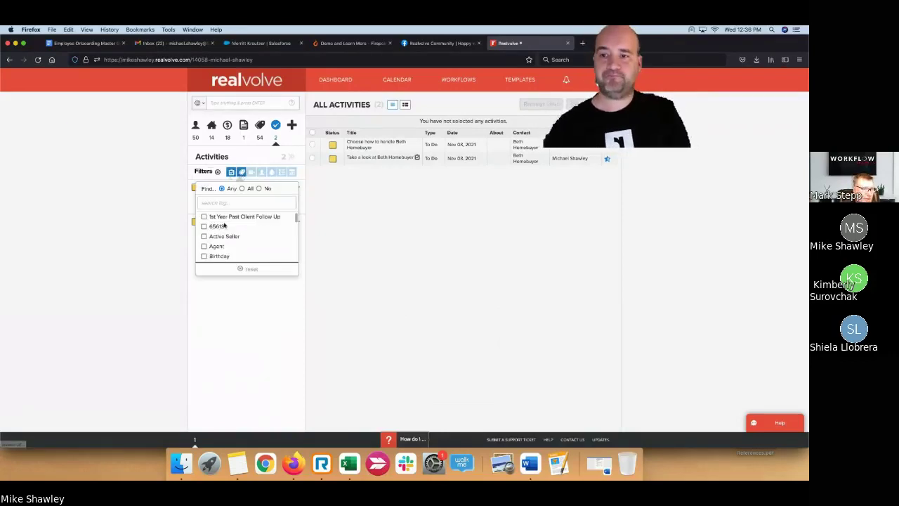
{"action": "scroll", "coordinate": [224, 226], "scroll_direction": "down", "scroll_amount": 3}
{"action": "scroll", "coordinate": [224, 226], "scroll_direction": "up", "scroll_amount": 3}
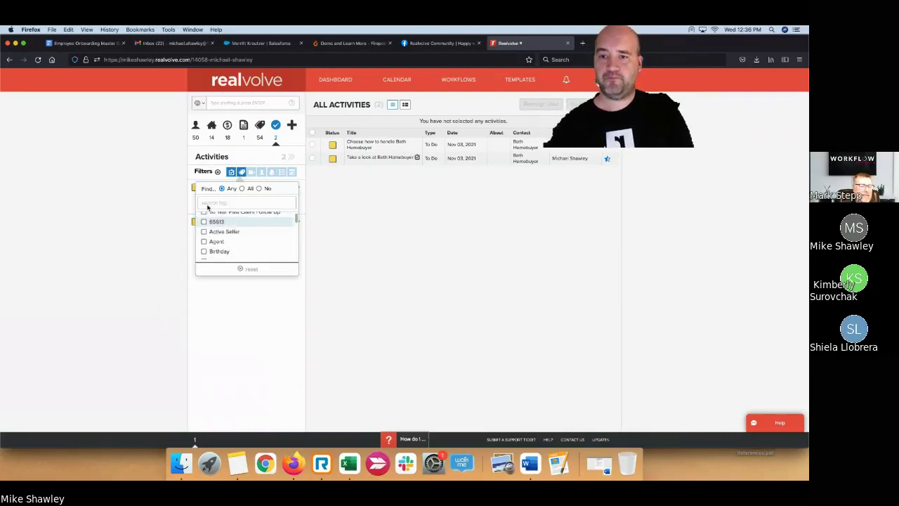
{"action": "left_click", "coordinate": [241, 172]}
{"action": "left_click", "coordinate": [261, 172]}
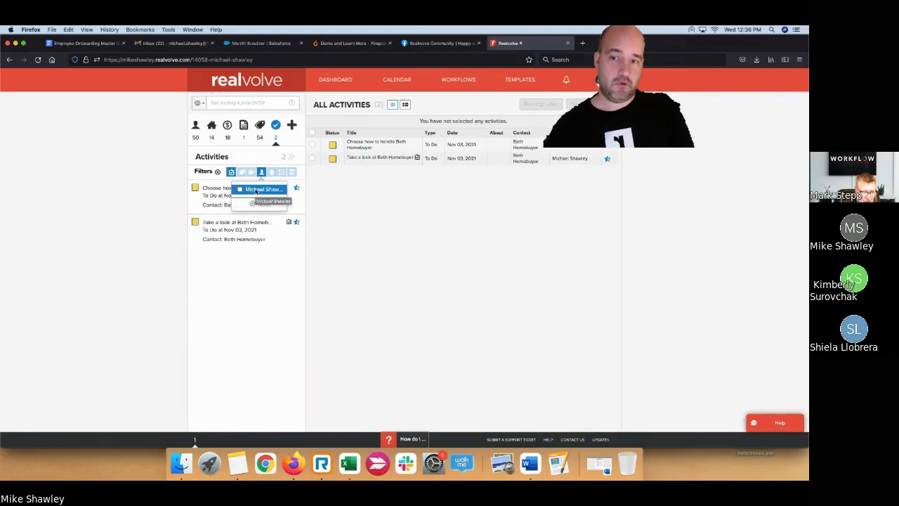
{"action": "left_click", "coordinate": [272, 172]}
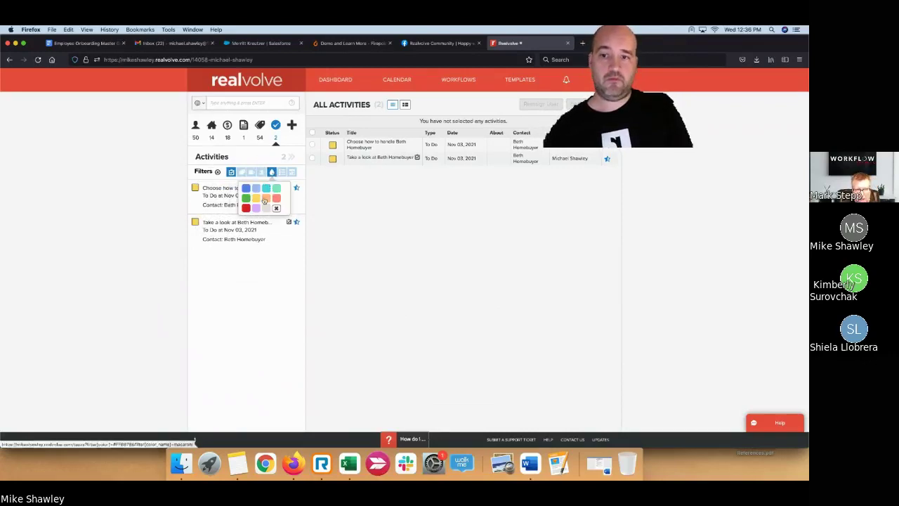
{"action": "left_click", "coordinate": [282, 172]}
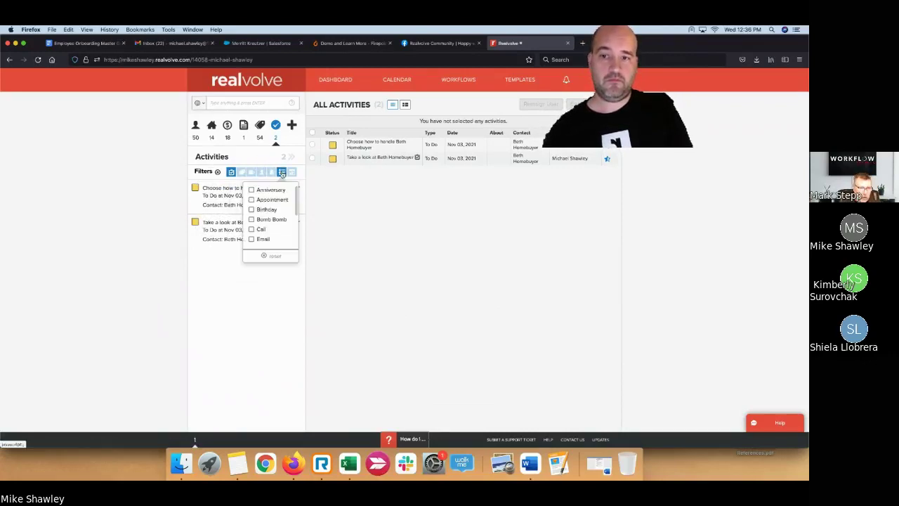
{"action": "scroll", "coordinate": [265, 224], "scroll_direction": "down", "scroll_amount": 3}
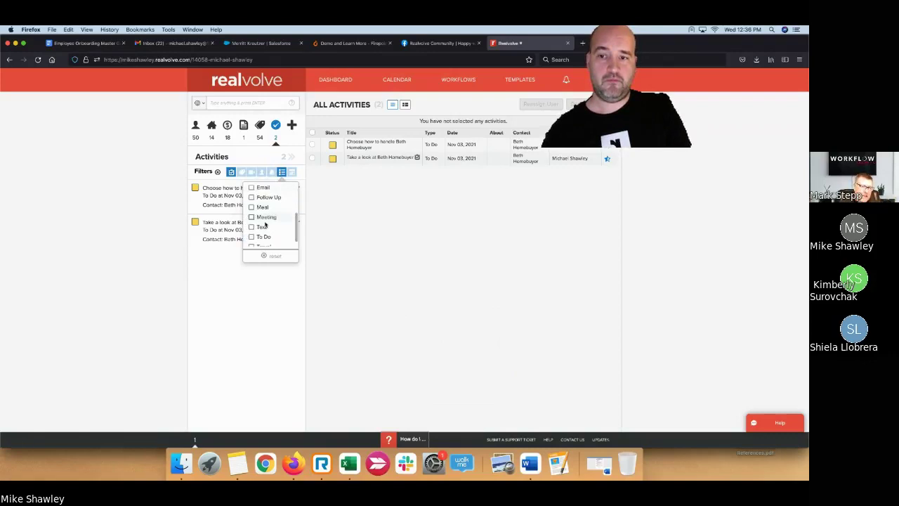
{"action": "scroll", "coordinate": [265, 225], "scroll_direction": "up", "scroll_amount": 4}
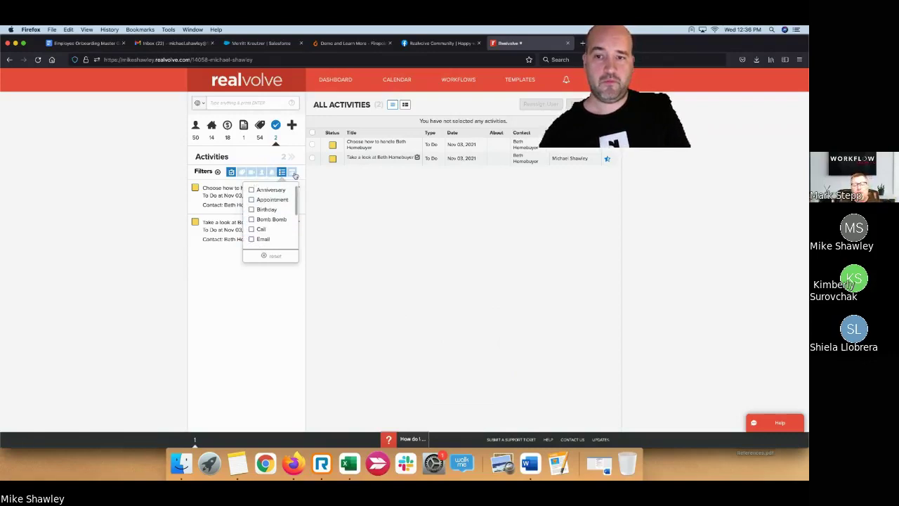
{"action": "left_click", "coordinate": [292, 173]}
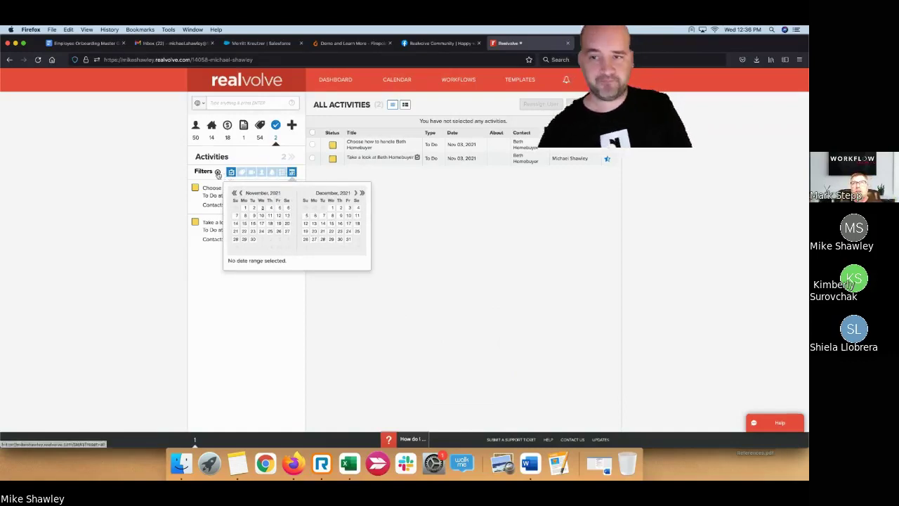
{"action": "left_click", "coordinate": [122, 246]}
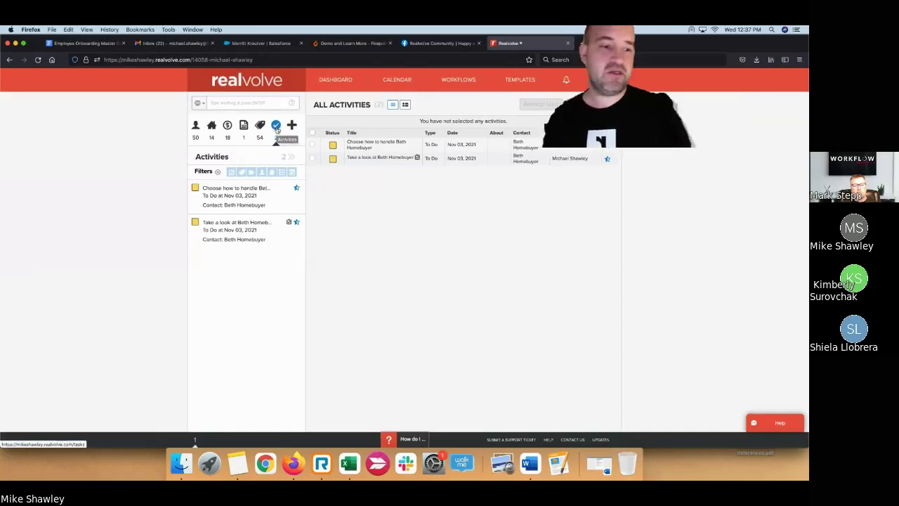
Step: Go back to the dashboard and look over the starter workflow's to-dos under Activities
{"action": "left_click", "coordinate": [348, 81]}
{"action": "scroll", "coordinate": [534, 316], "scroll_direction": "down", "scroll_amount": 3}
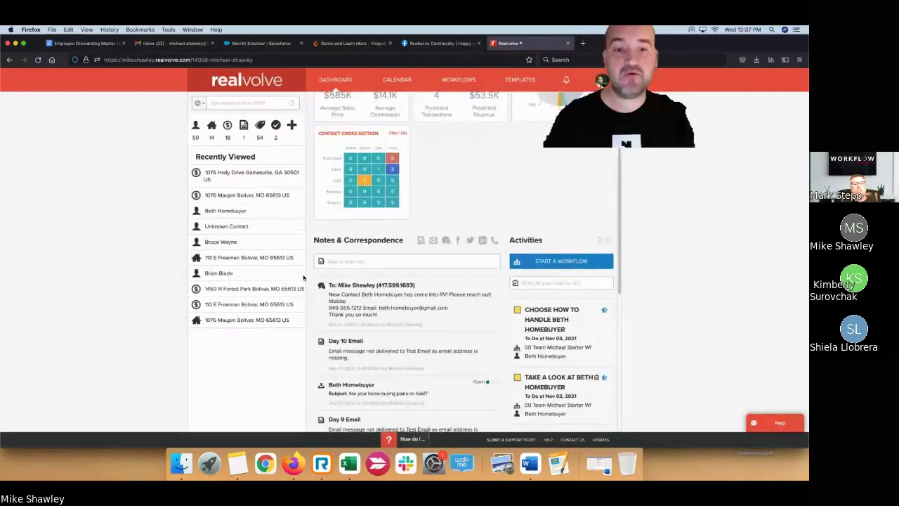
{"action": "scroll", "coordinate": [566, 321], "scroll_direction": "down", "scroll_amount": 1}
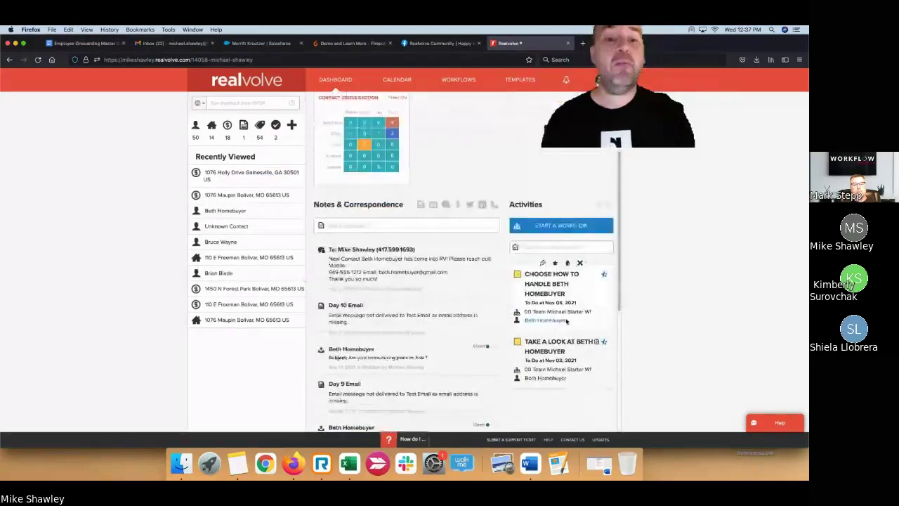
{"action": "scroll", "coordinate": [565, 321], "scroll_direction": "down", "scroll_amount": 2}
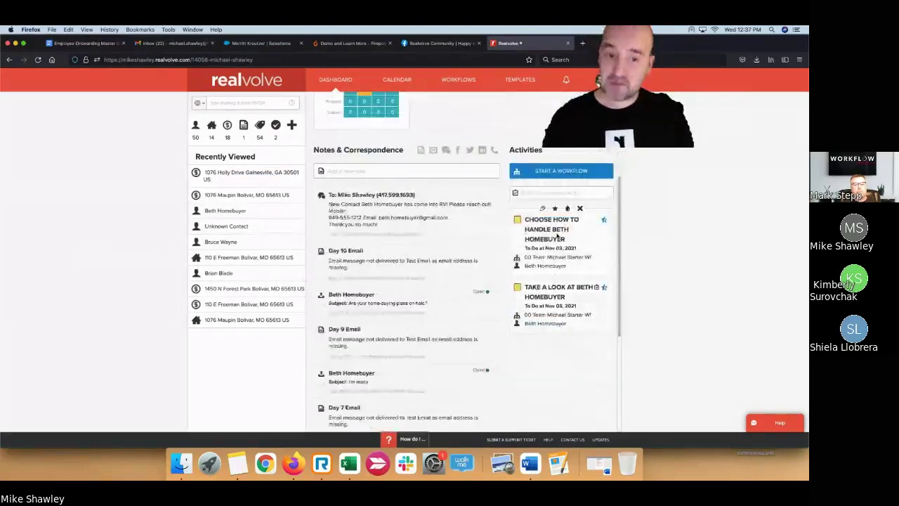